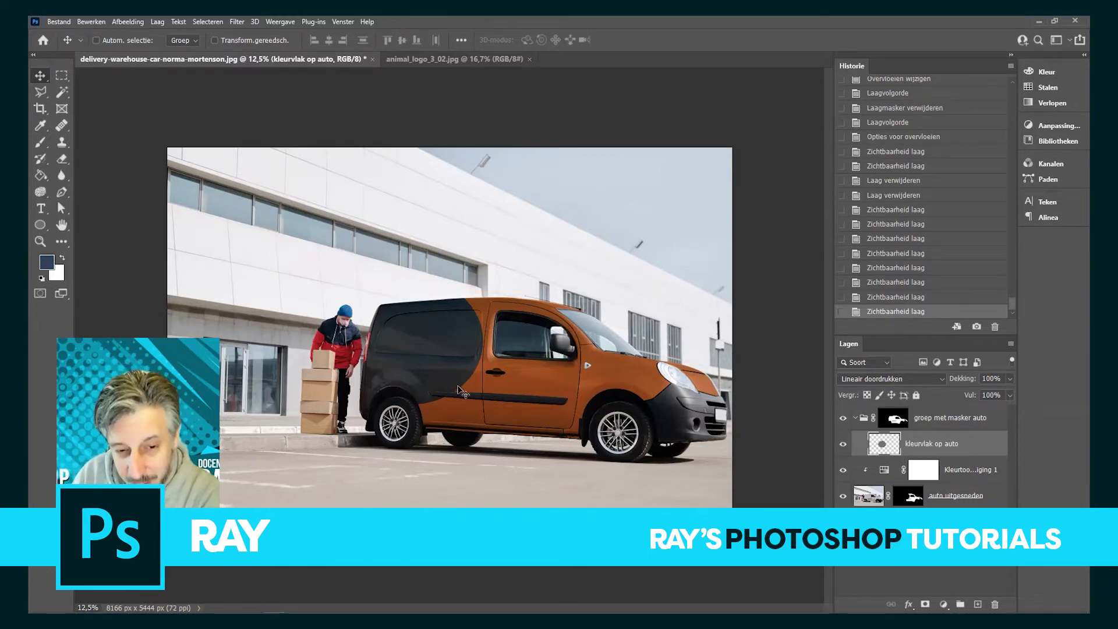
Step: Restore layer visibility so the van shows its dark grey rear panel and orange front
click(842, 418)
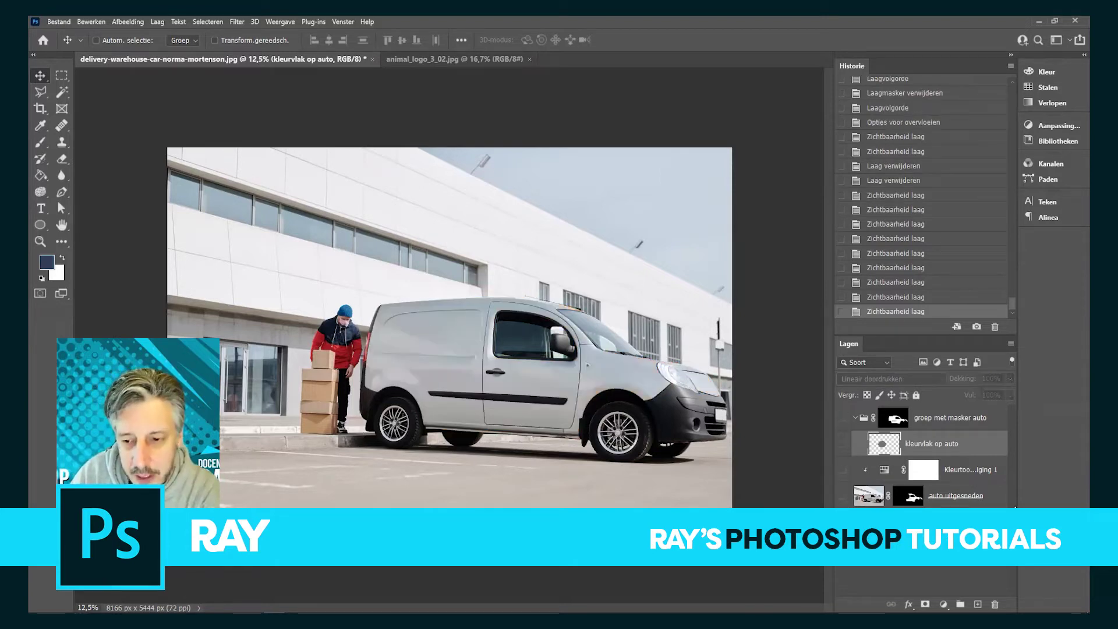
click(843, 496)
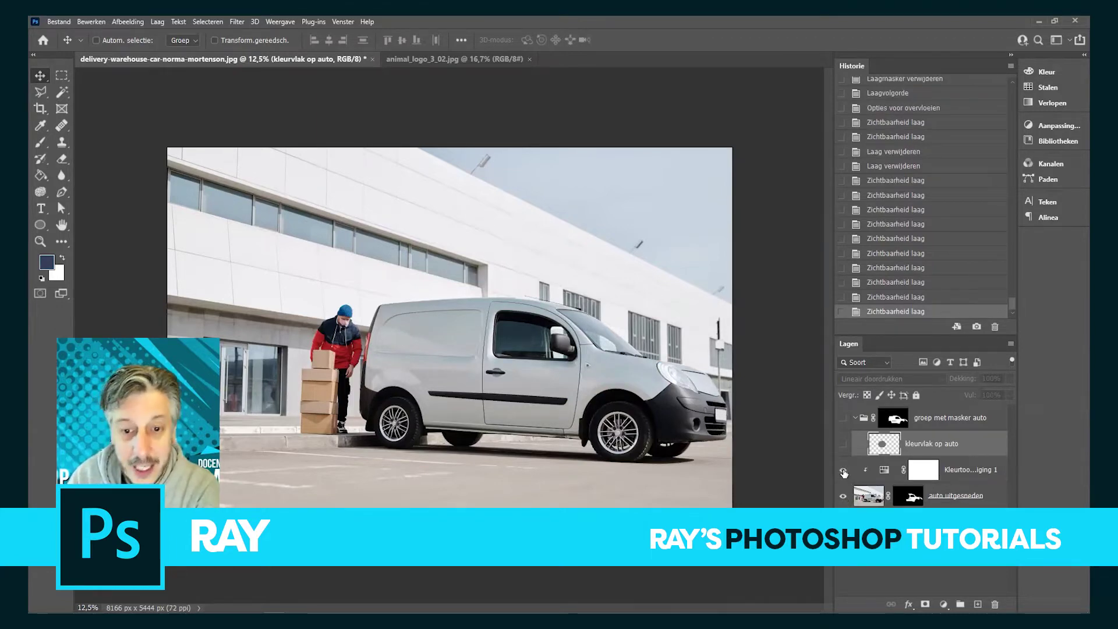
click(842, 470)
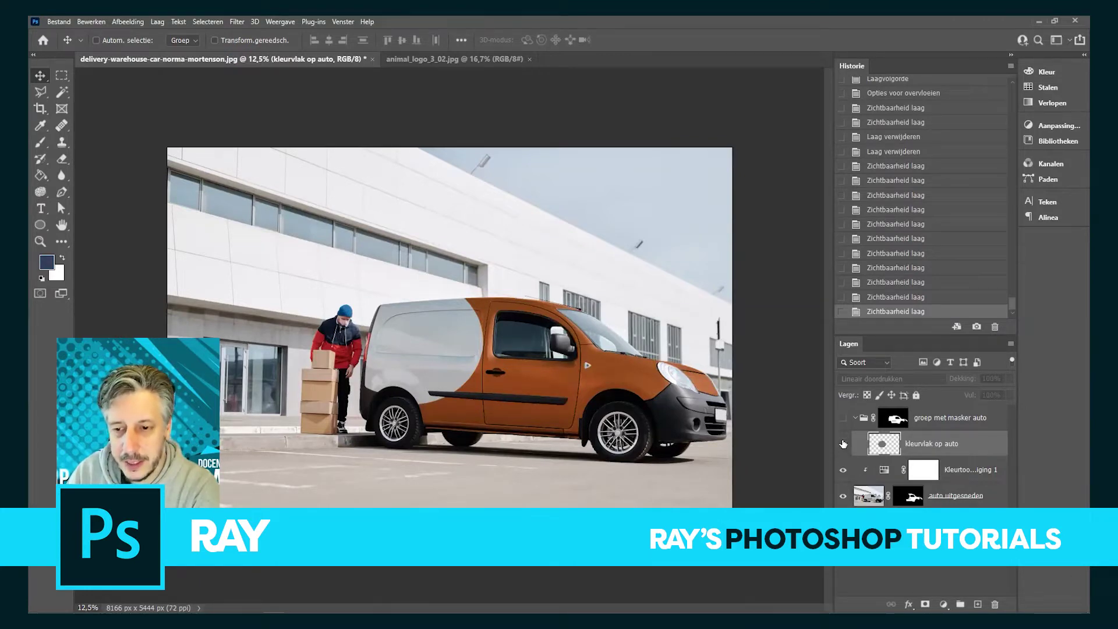
drag(843, 444, 842, 417)
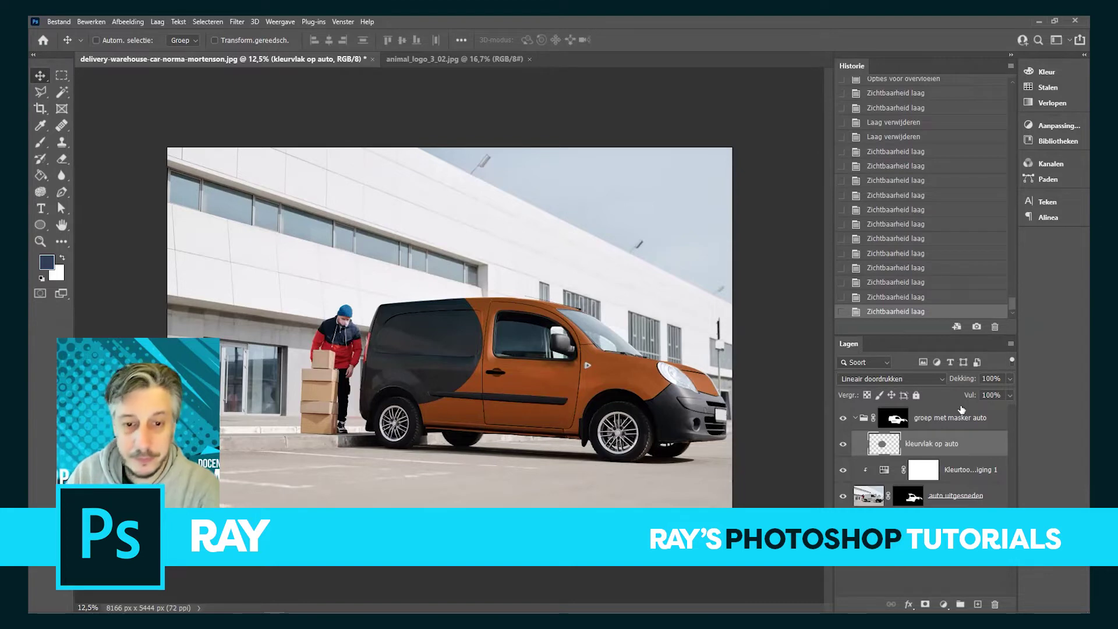
Step: View the dog chef logo document, then return to the delivery van photo
click(428, 58)
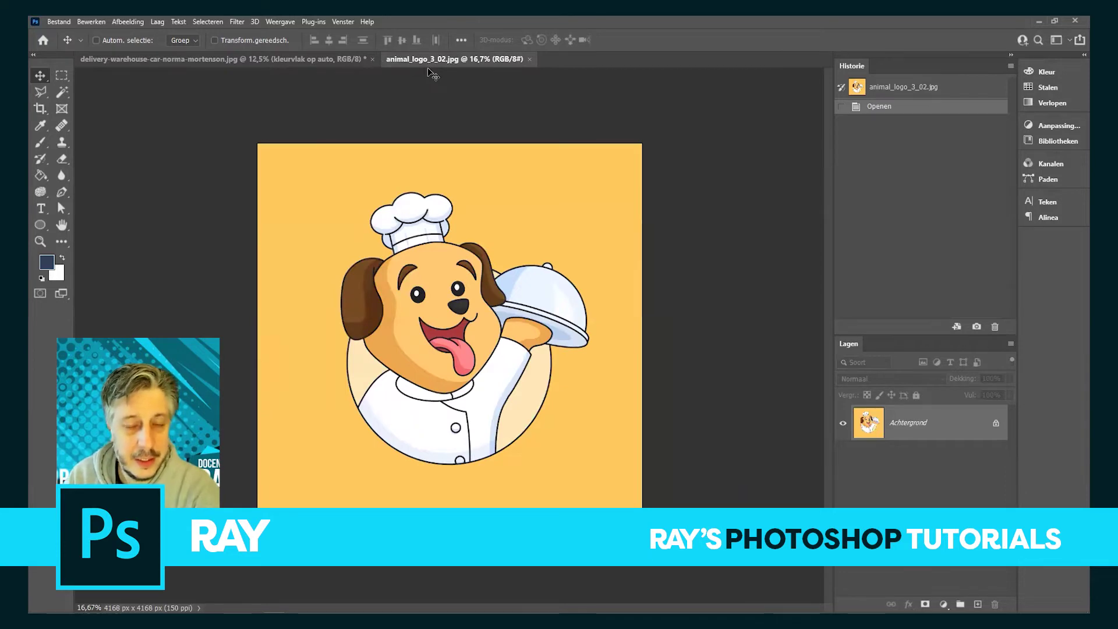
click(304, 61)
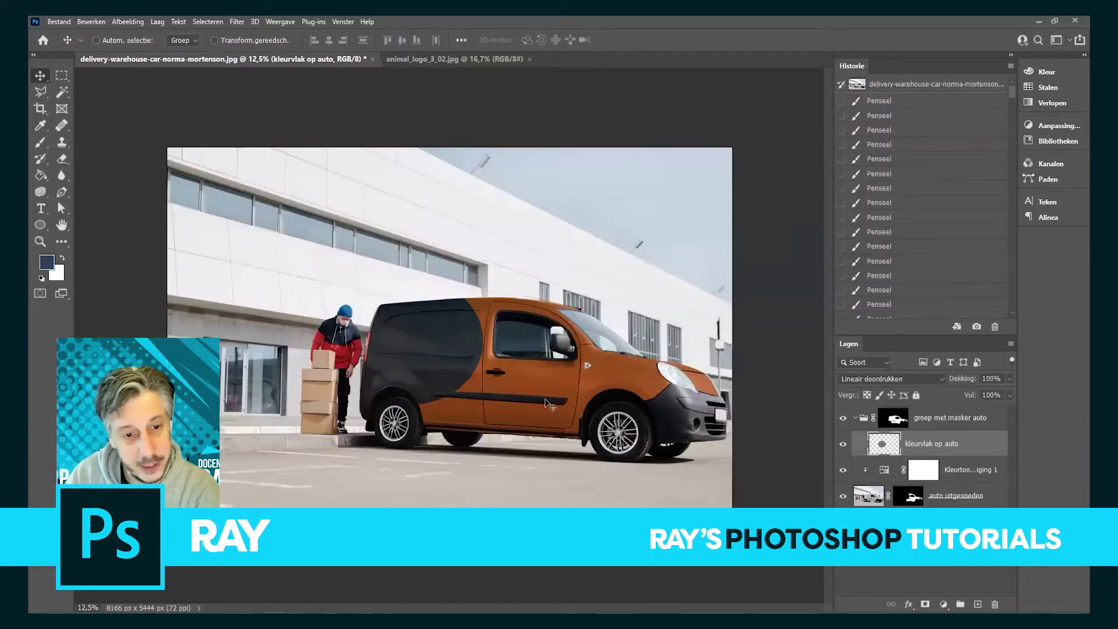
click(57, 23)
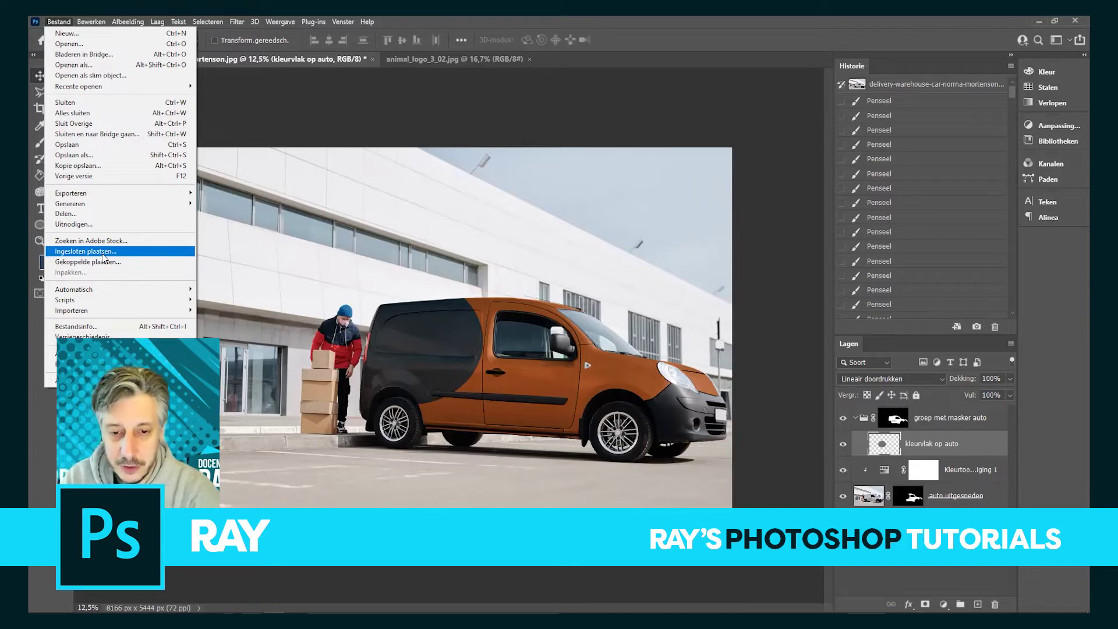
Step: Place animal_logo_3_02 as an embedded smart object and move it onto the van
click(103, 252)
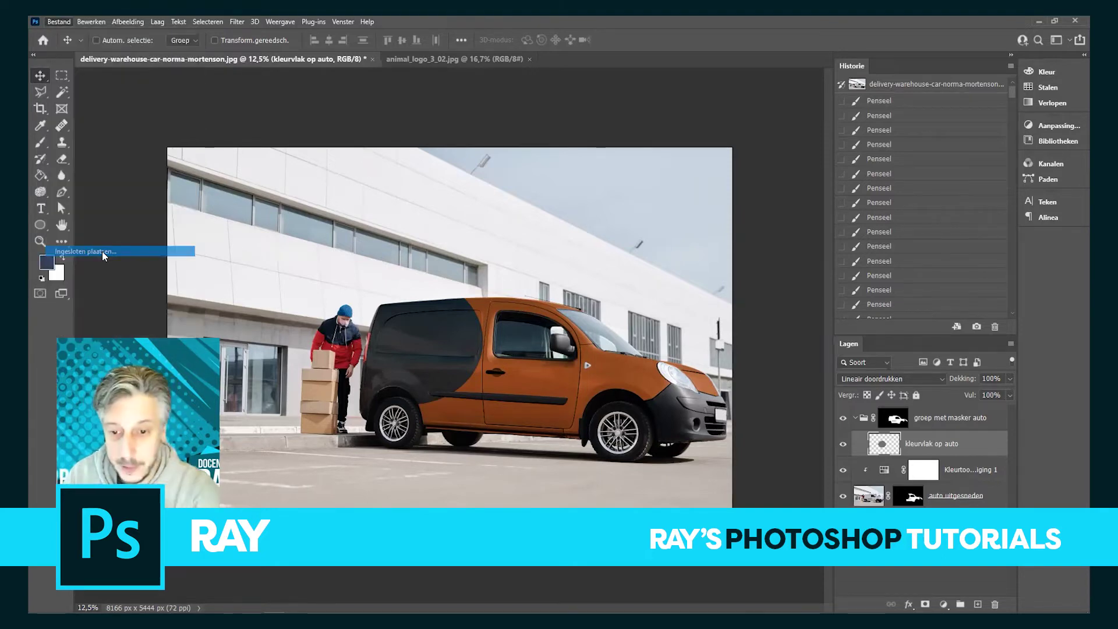
double_click(276, 131)
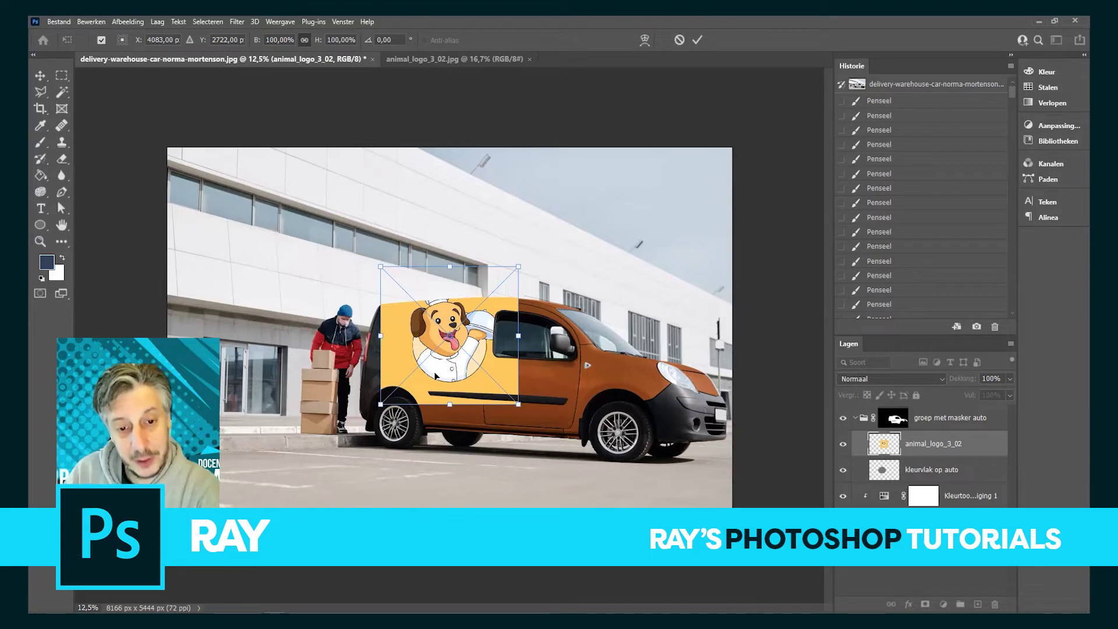
drag(434, 376, 416, 375)
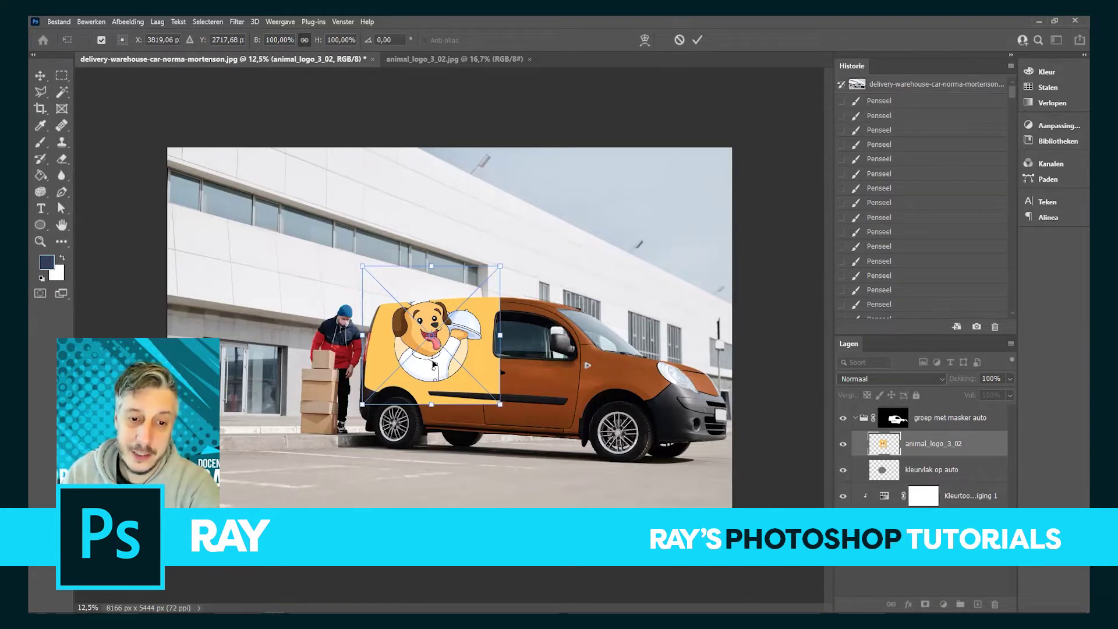
drag(433, 364, 424, 375)
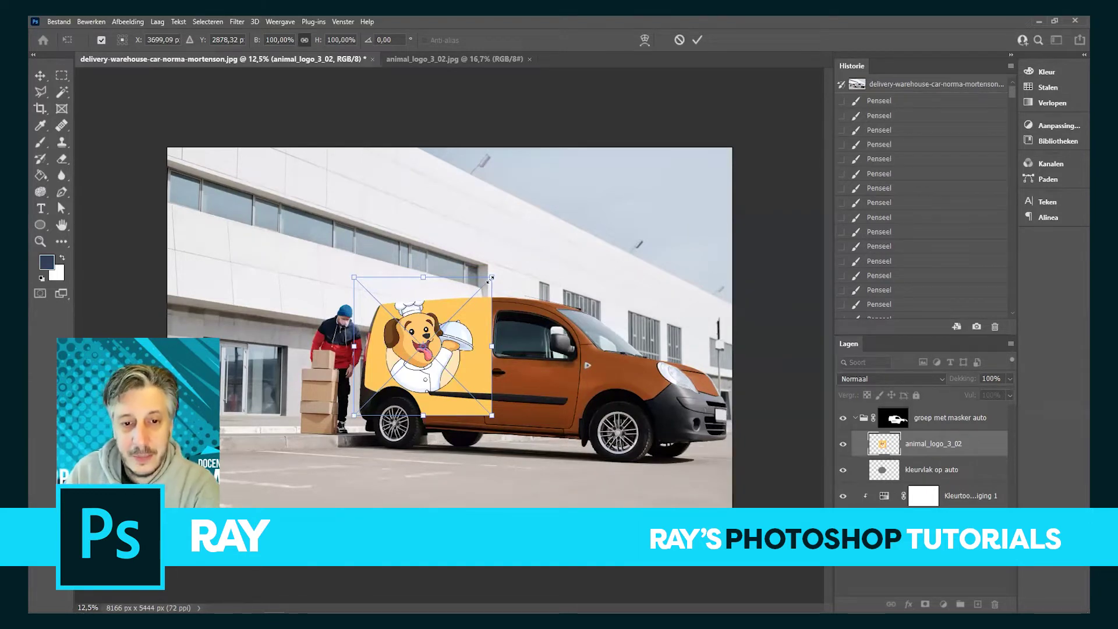
Step: Scale the logo to 97%, position it on the van's rear panel, and commit
mouse_move(492, 277)
mouse_down()
mouse_move(569, 199)
mouse_move(542, 226)
mouse_up()
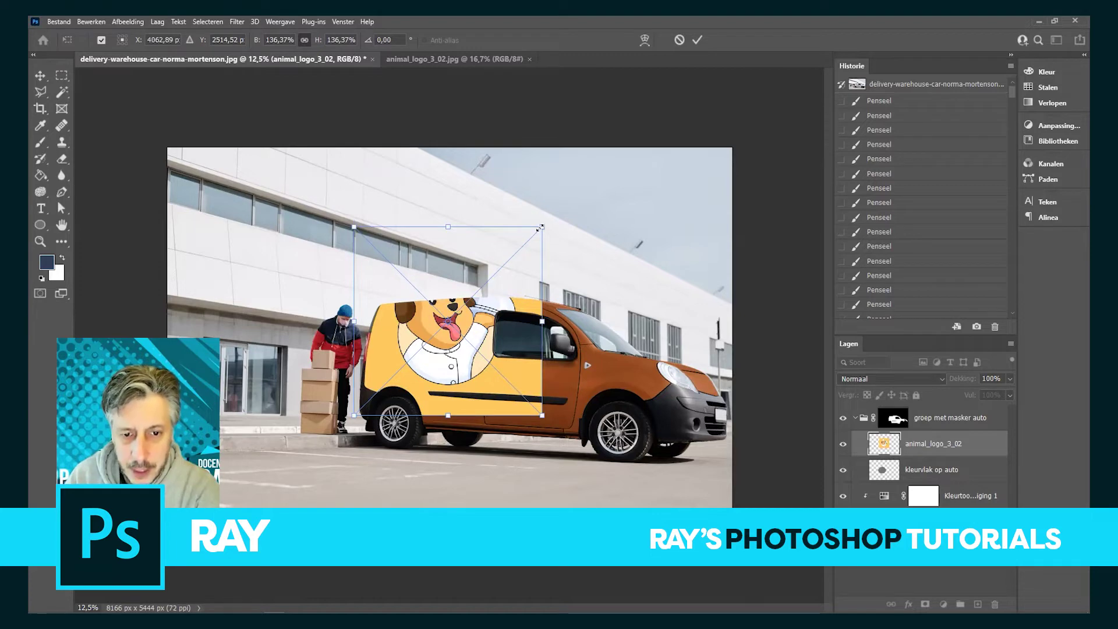
drag(543, 226, 509, 260)
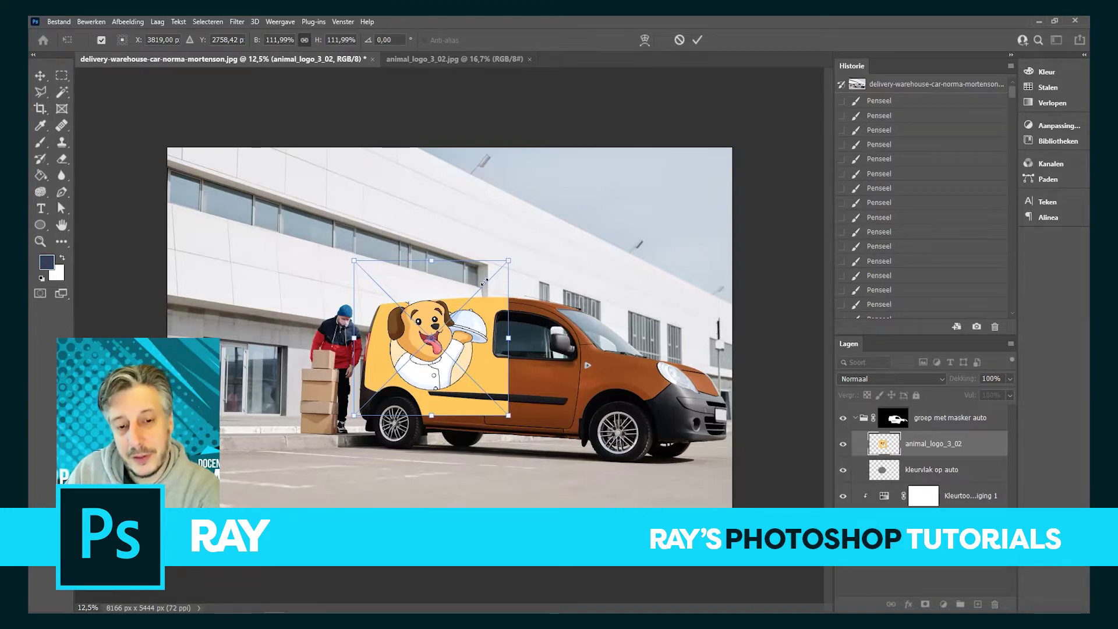
drag(482, 278, 487, 282)
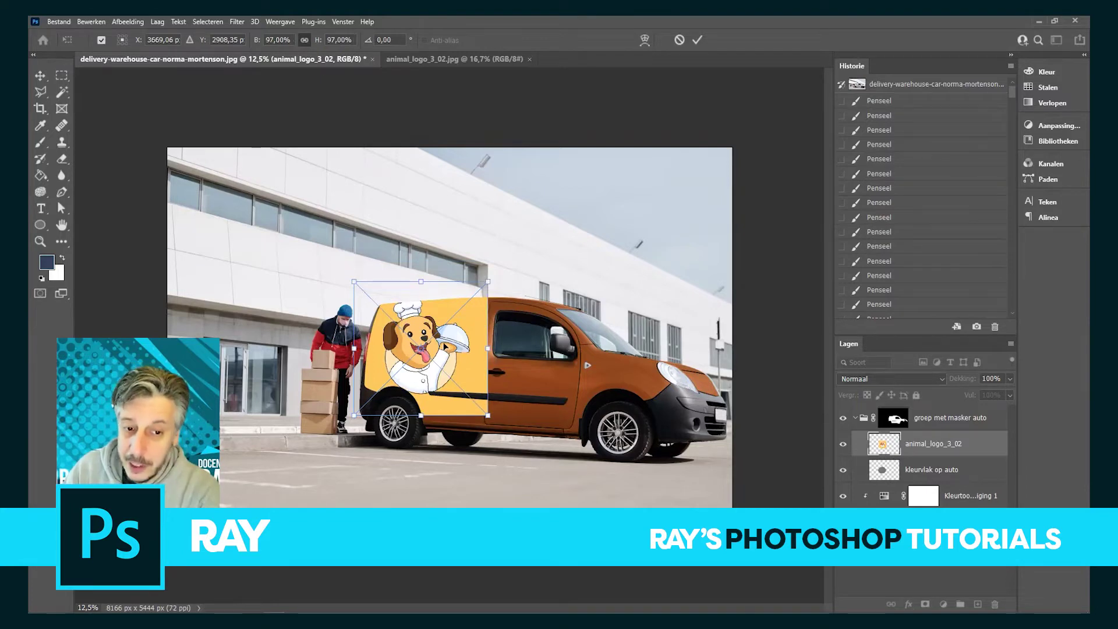
drag(445, 346, 443, 346)
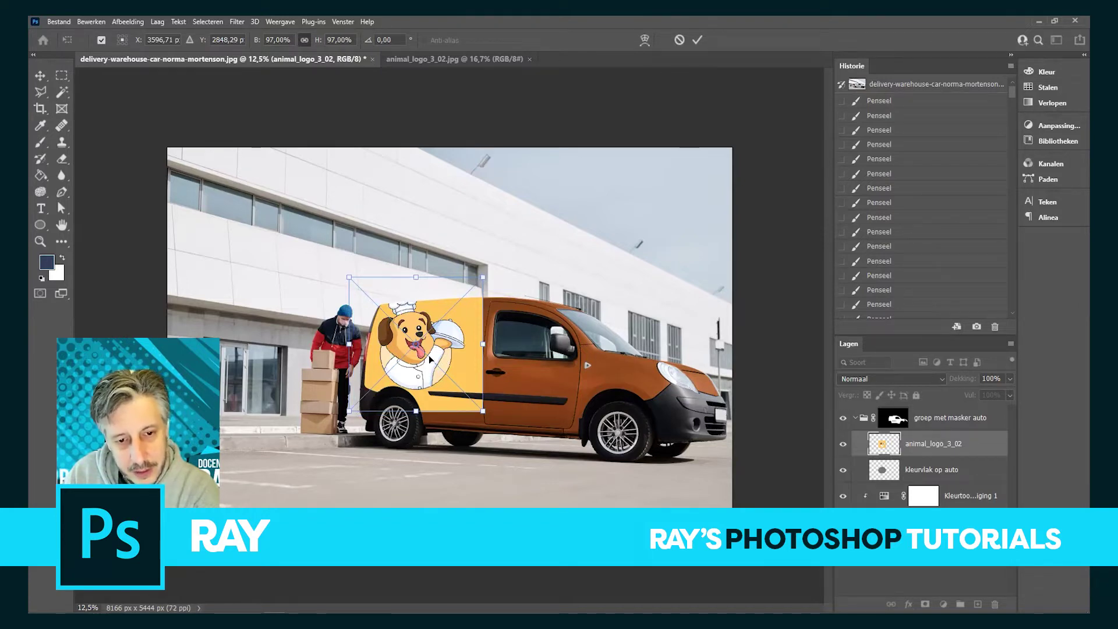
drag(374, 358, 369, 364)
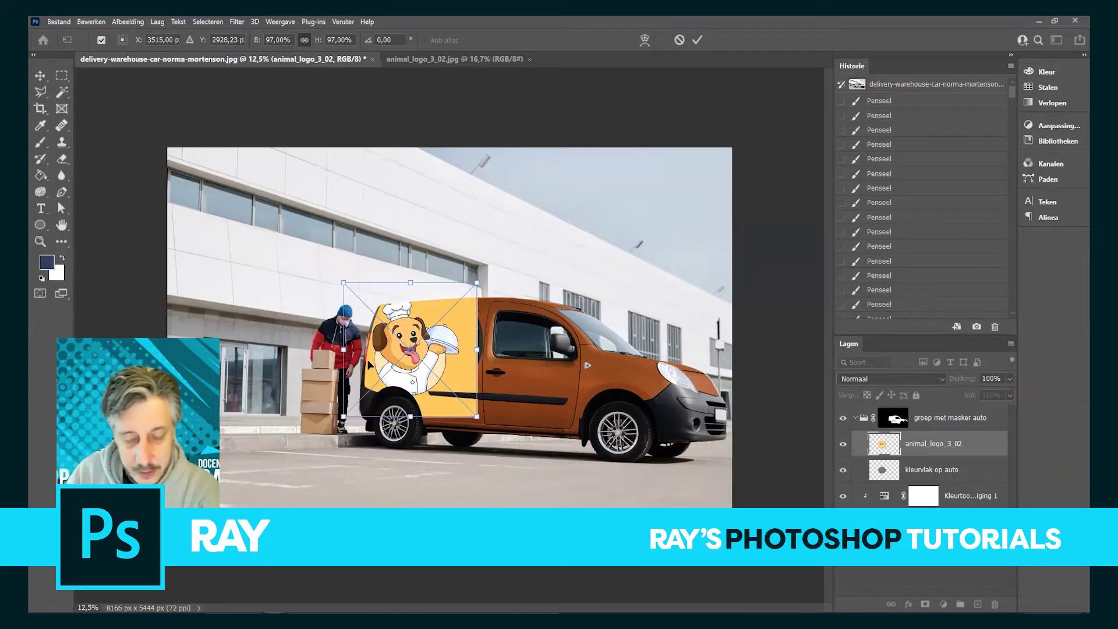
key(Return)
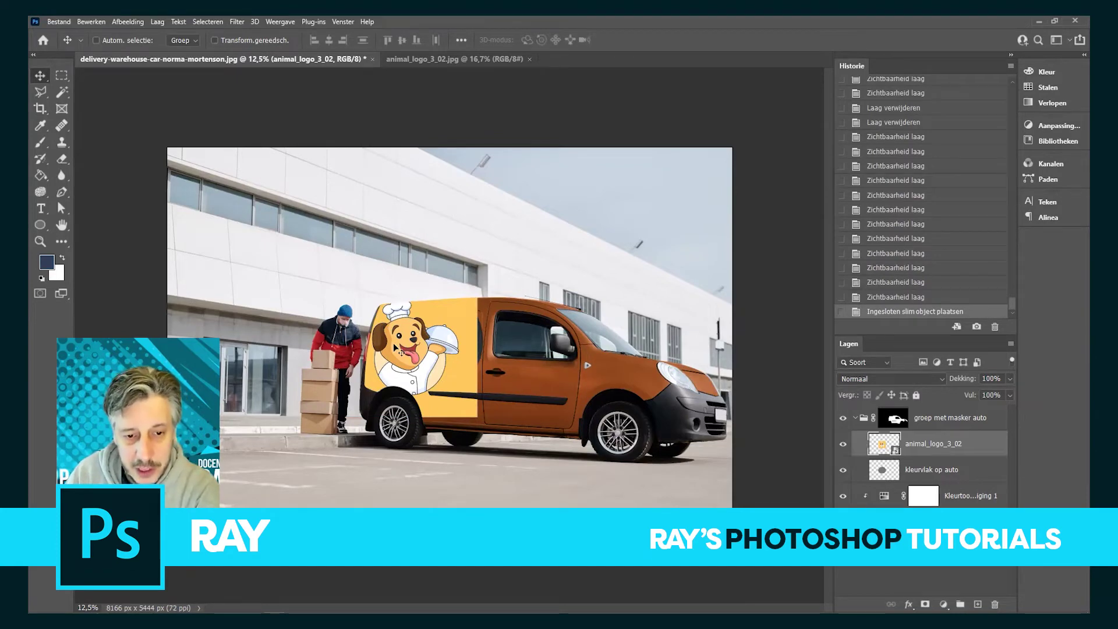
click(92, 22)
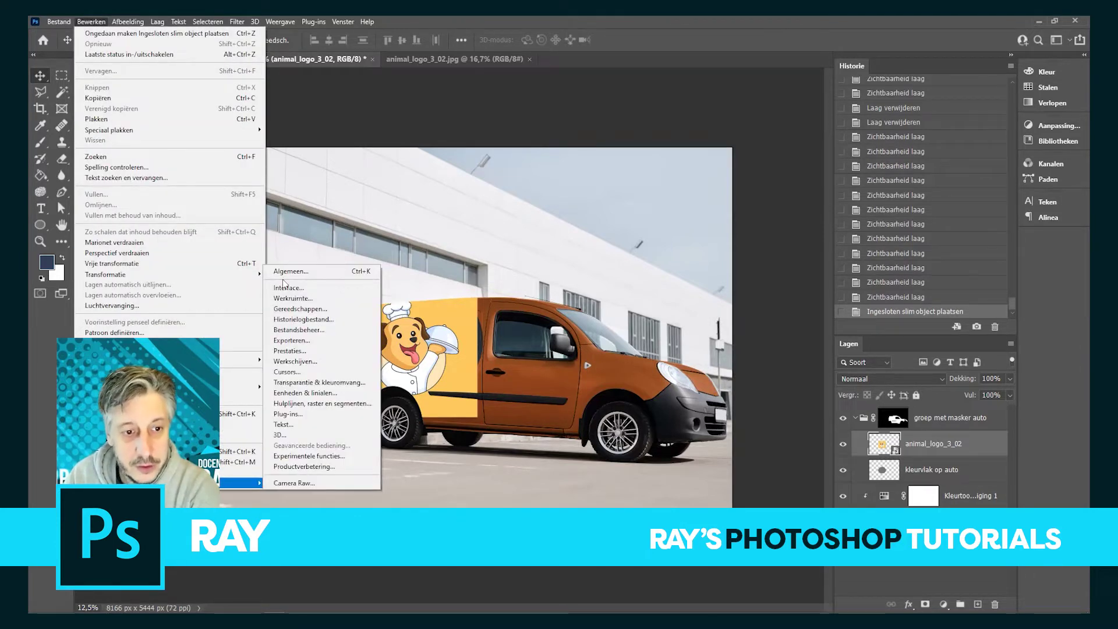
click(288, 272)
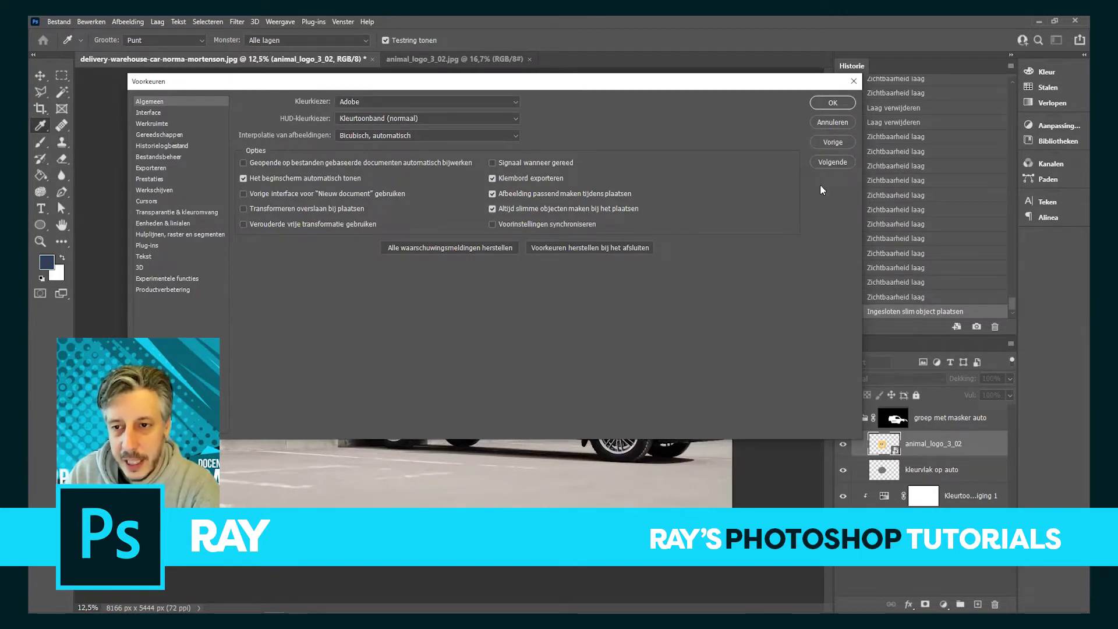
click(832, 103)
key(v)
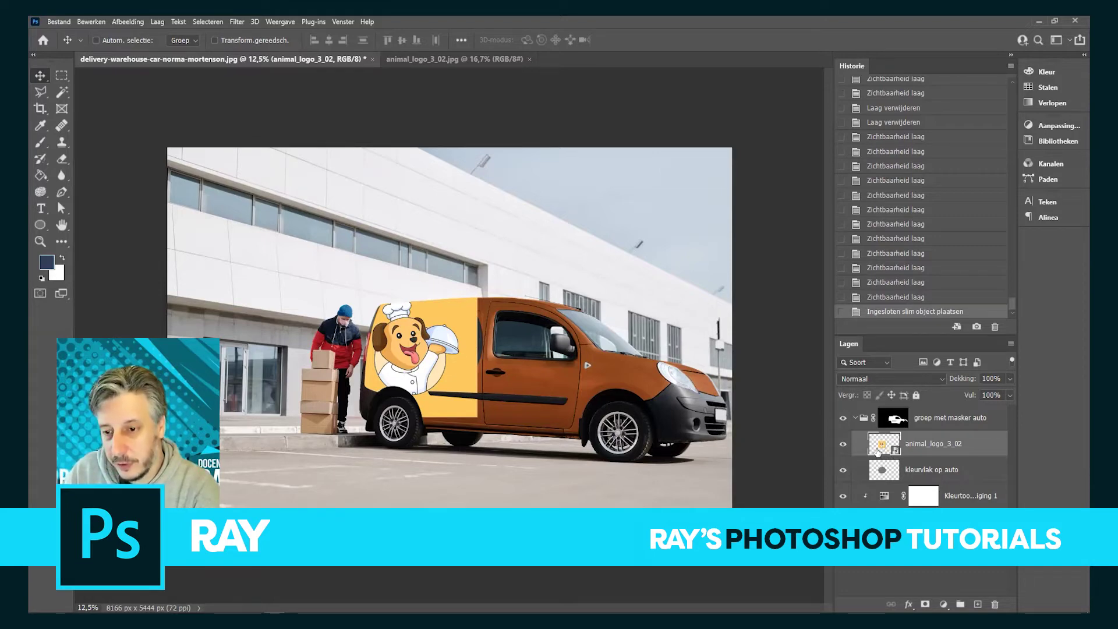
Step: Open and close the logo's embedded contents, then switch to animal_logo_3_02.jpg
double_click(890, 446)
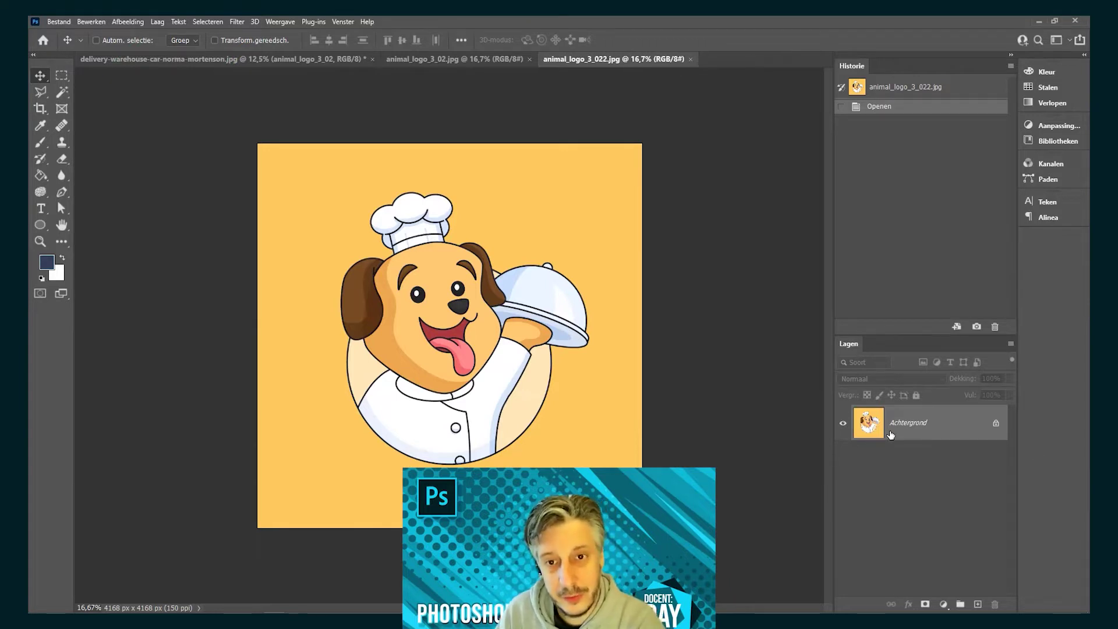
click(689, 58)
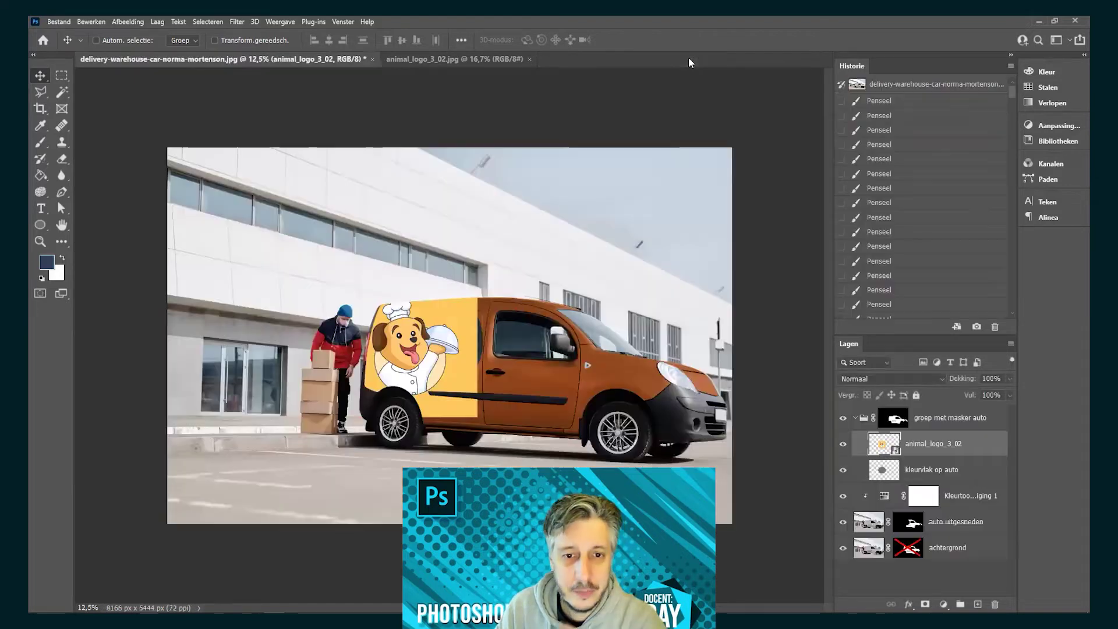
click(444, 60)
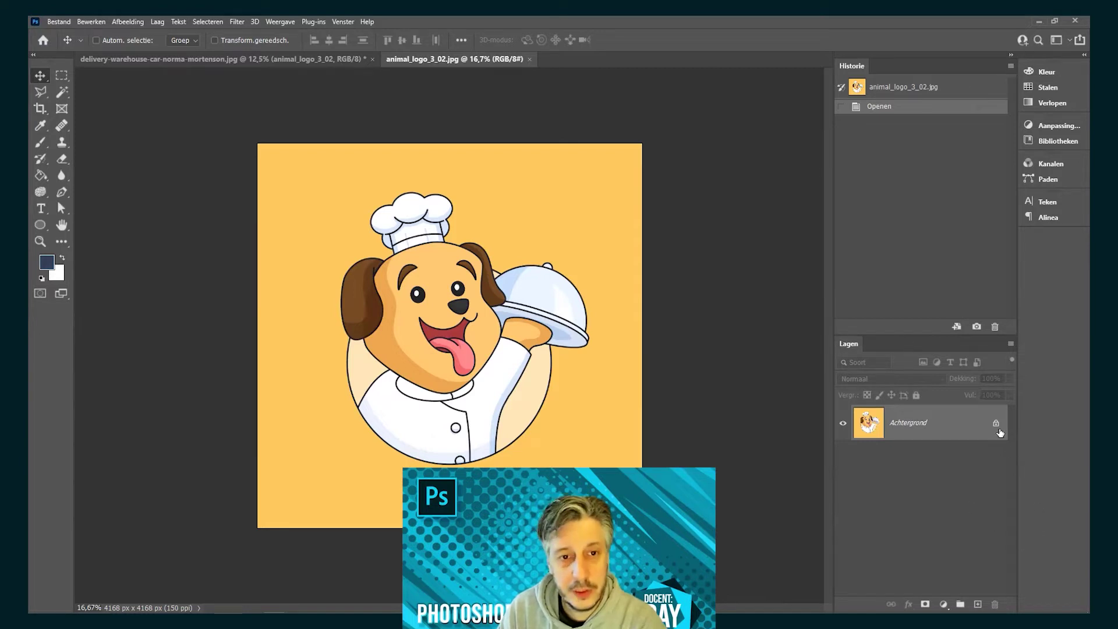
Step: Save the dog logo as animal_logo_3_02.psb in large document format and close it
click(60, 21)
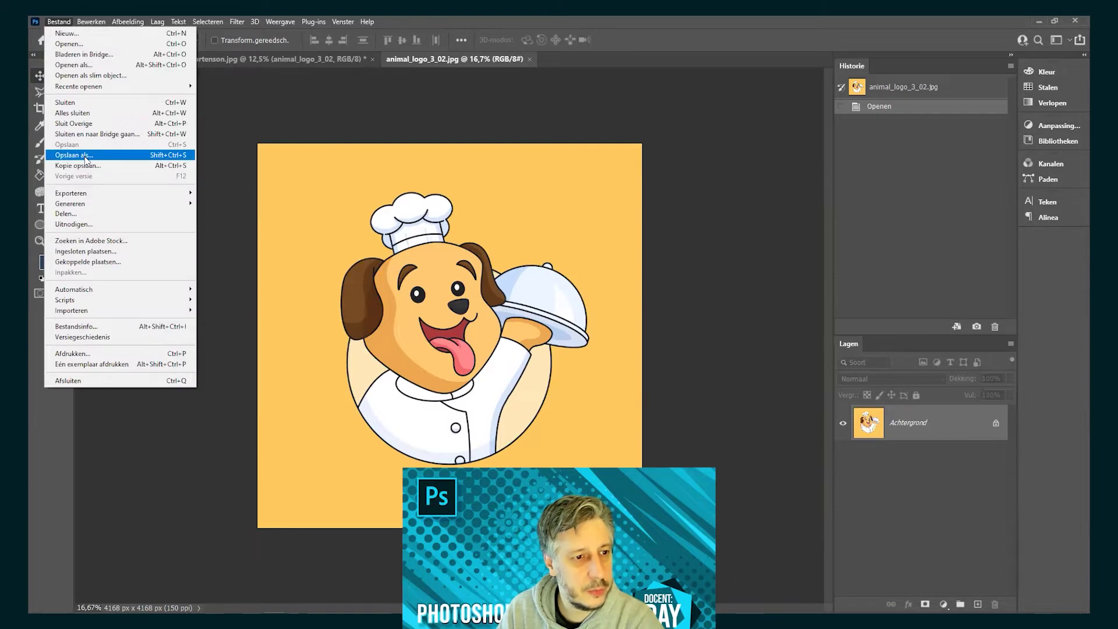
click(86, 155)
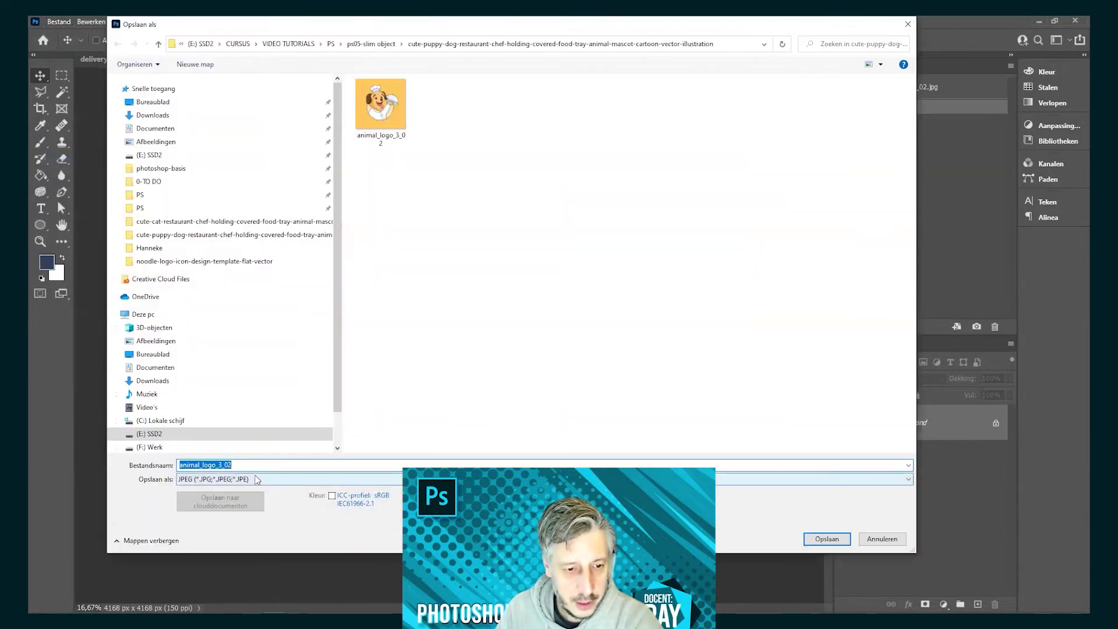
click(257, 479)
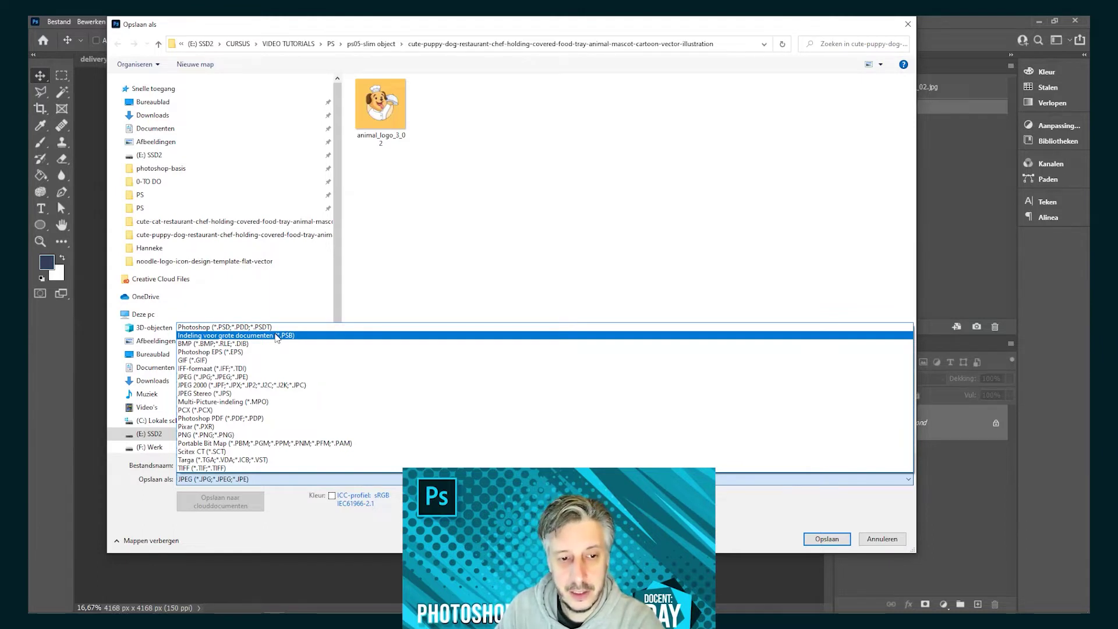
click(276, 336)
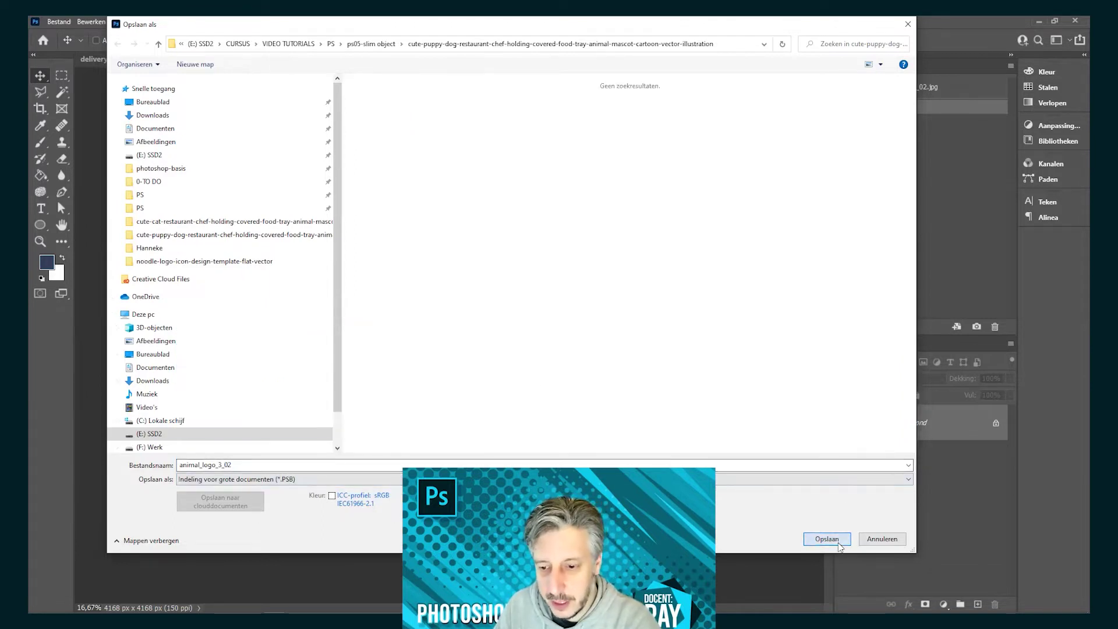
click(826, 539)
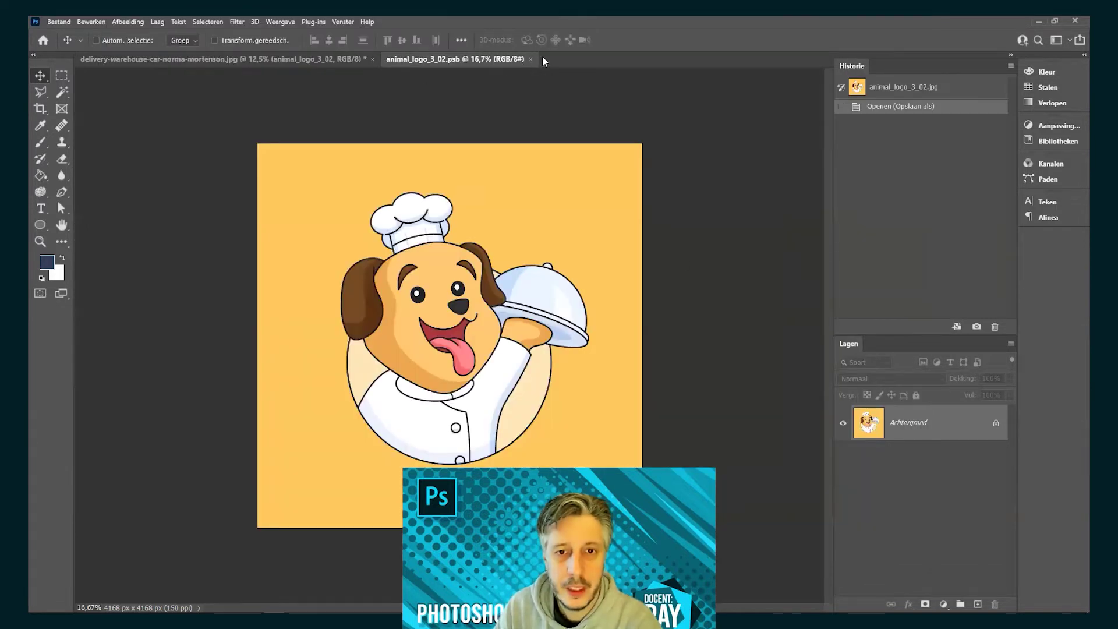
click(532, 59)
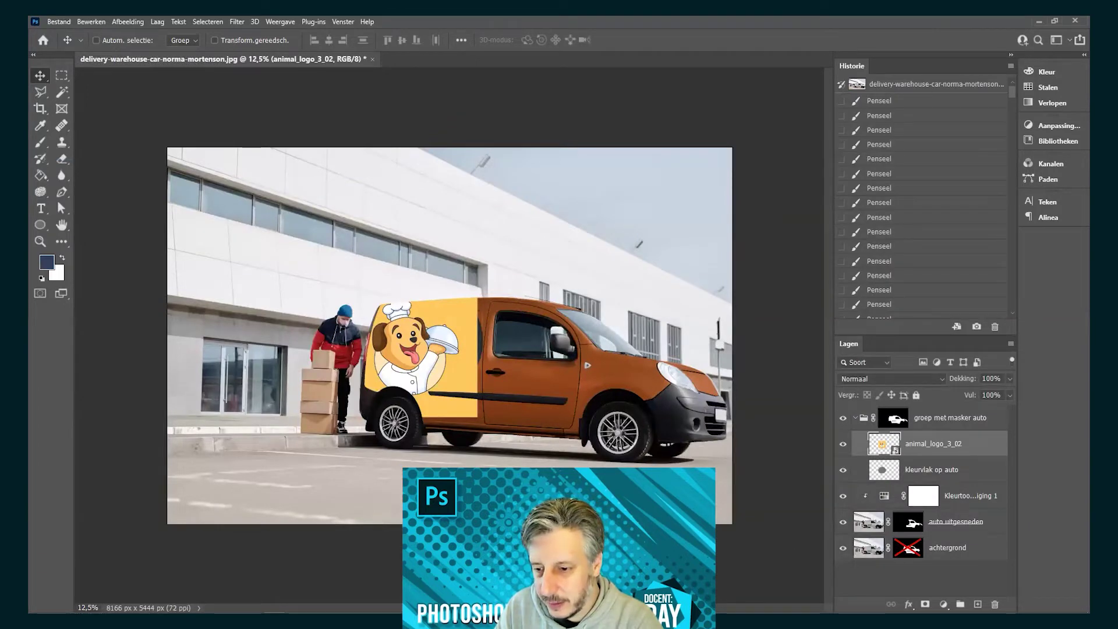
Step: Replace the logo with the embedded PSB inside 'groep met masker auto', positioned on the van
key(Delete)
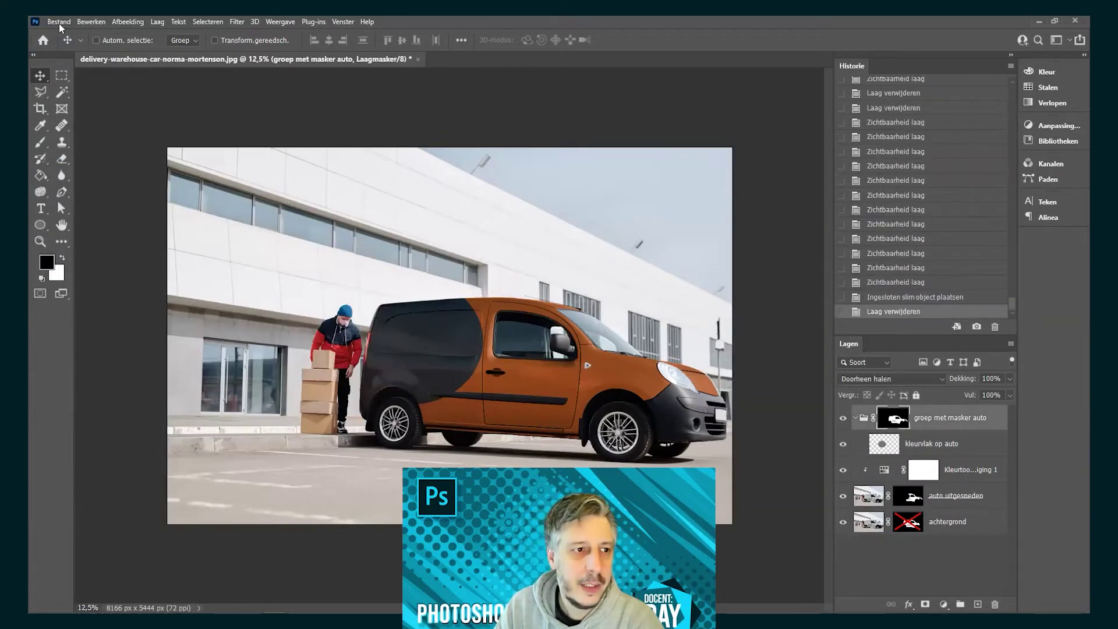
click(59, 22)
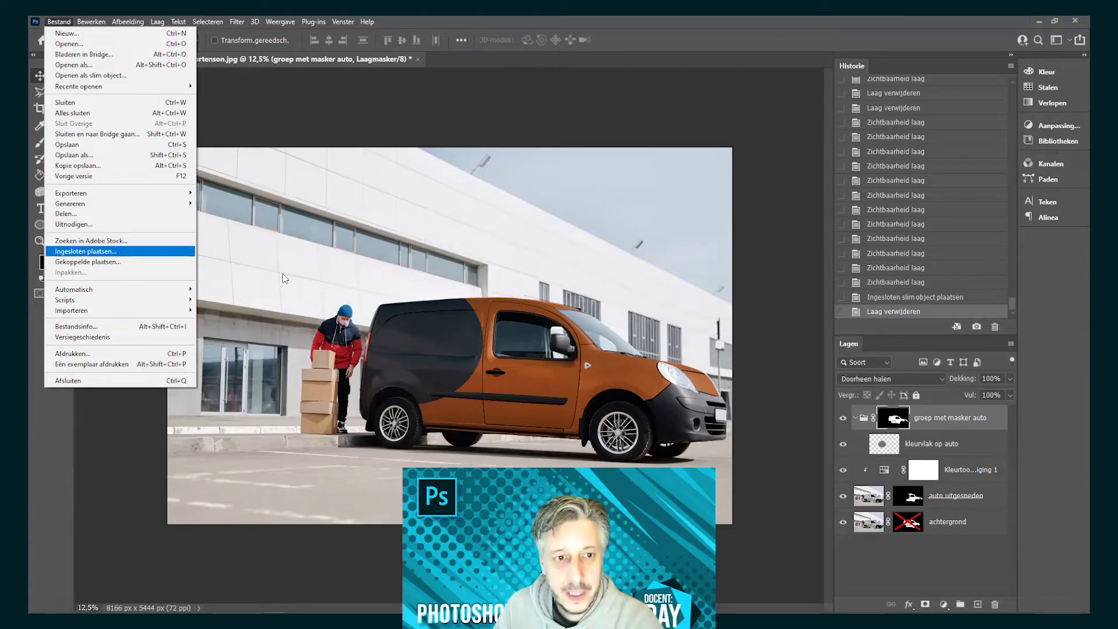
key(Return)
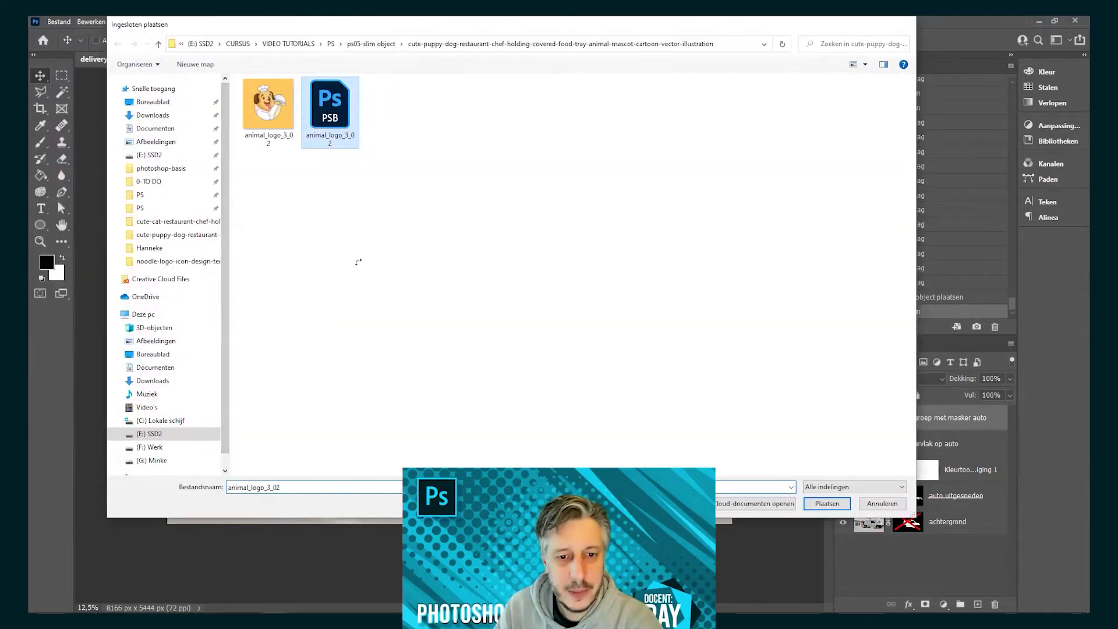
key(Return)
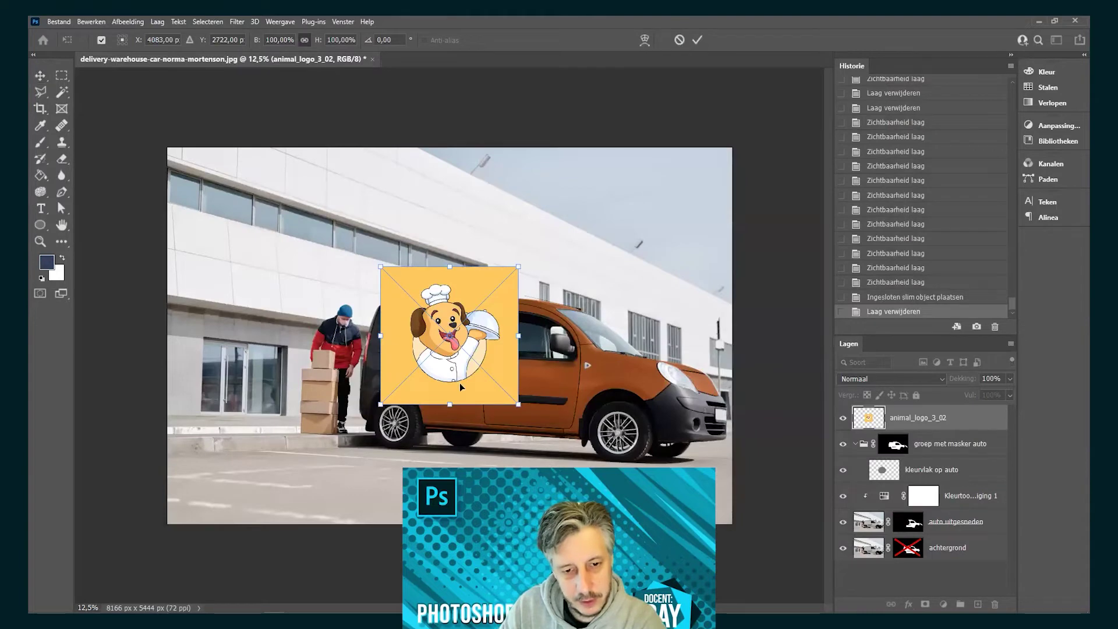
drag(420, 326, 396, 326)
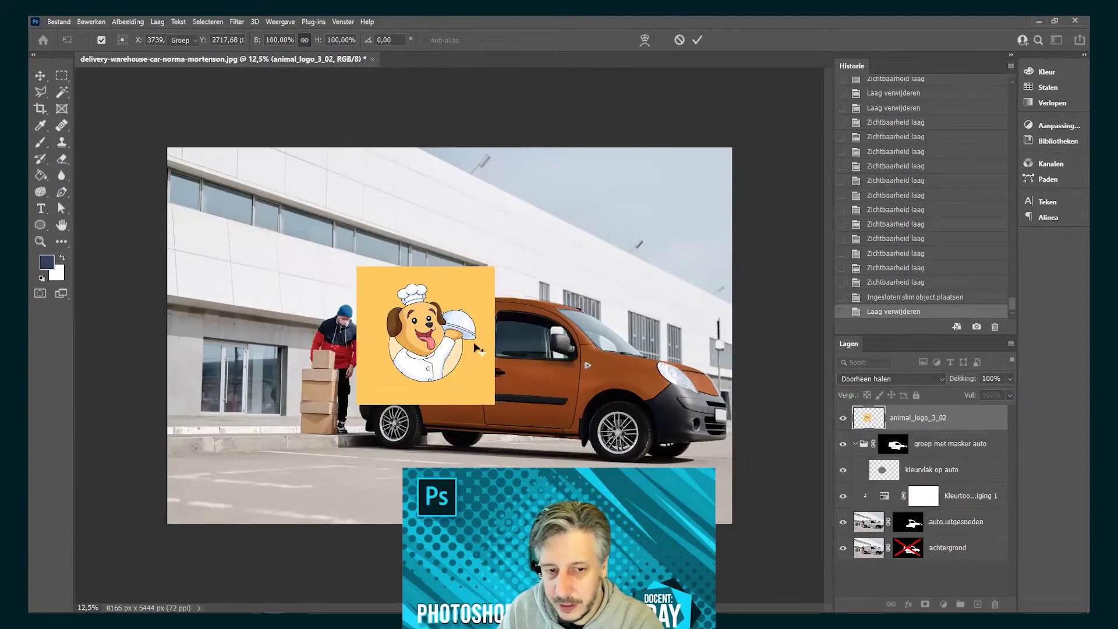
drag(920, 418, 927, 456)
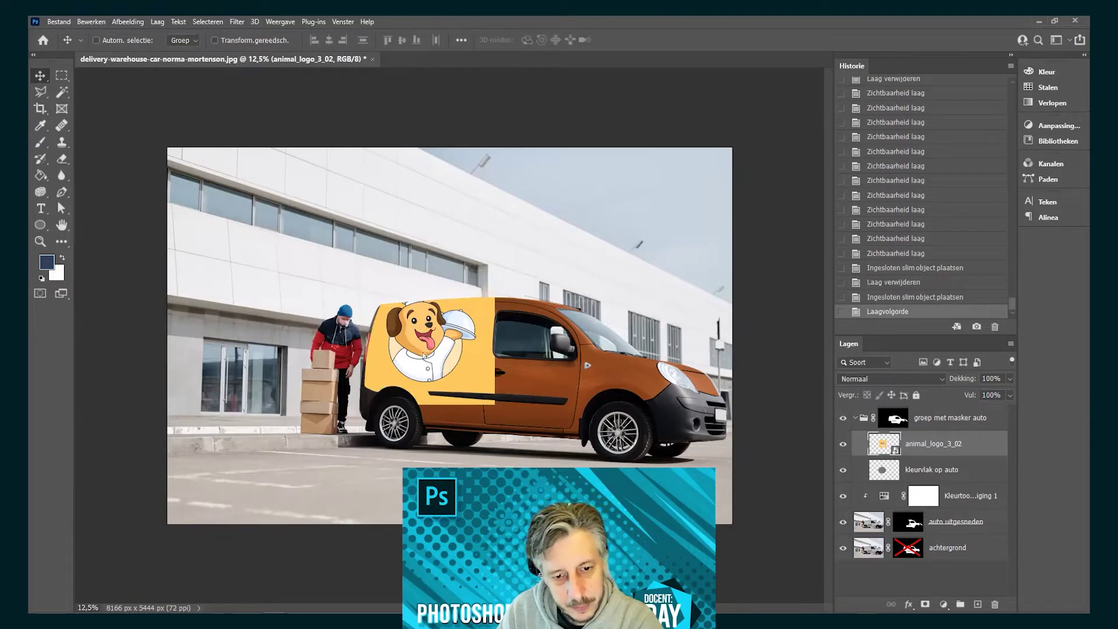
drag(438, 339, 426, 361)
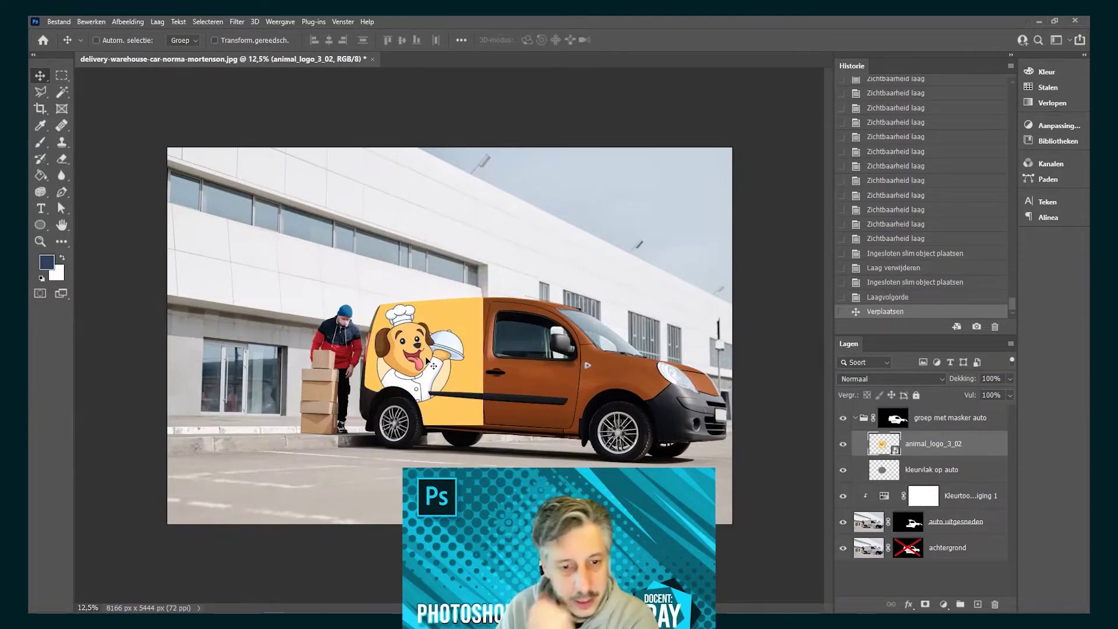
Step: Open the logo smart object's contents as animal_logo_3_021.psb, with the Magic Wand ready
double_click(426, 362)
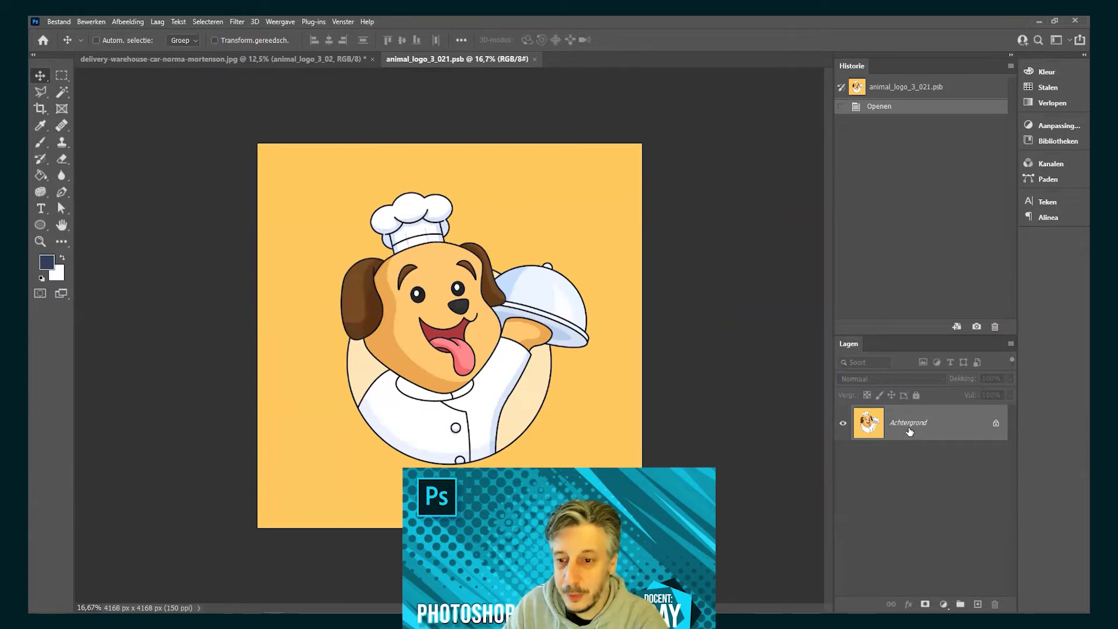
key(w)
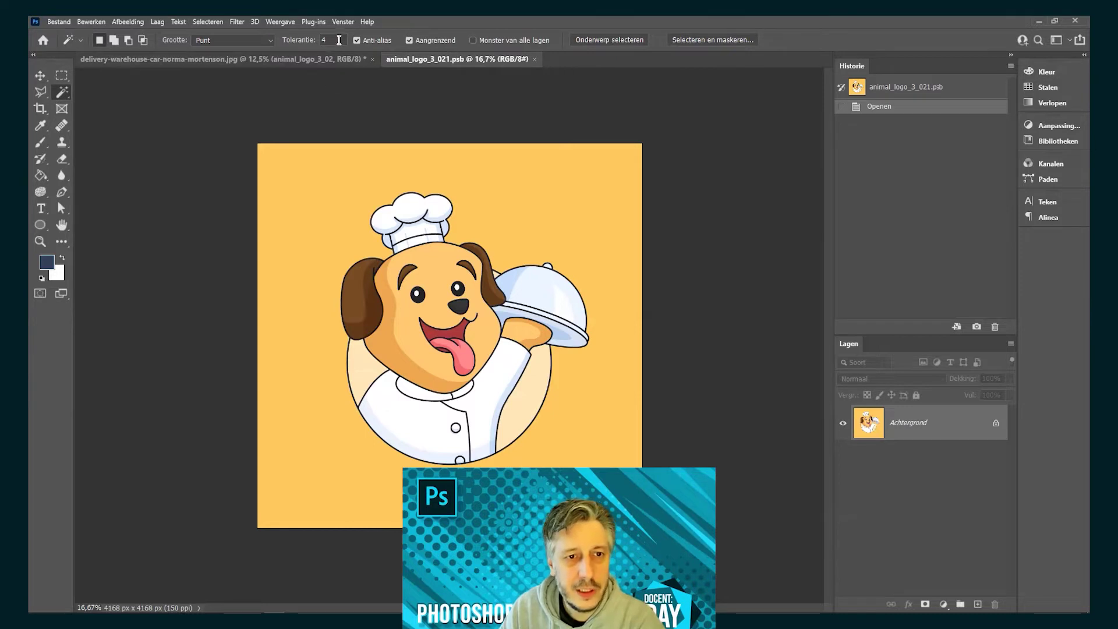
Step: Select the logo's orange background and invert the selection to the dog chef
click(516, 195)
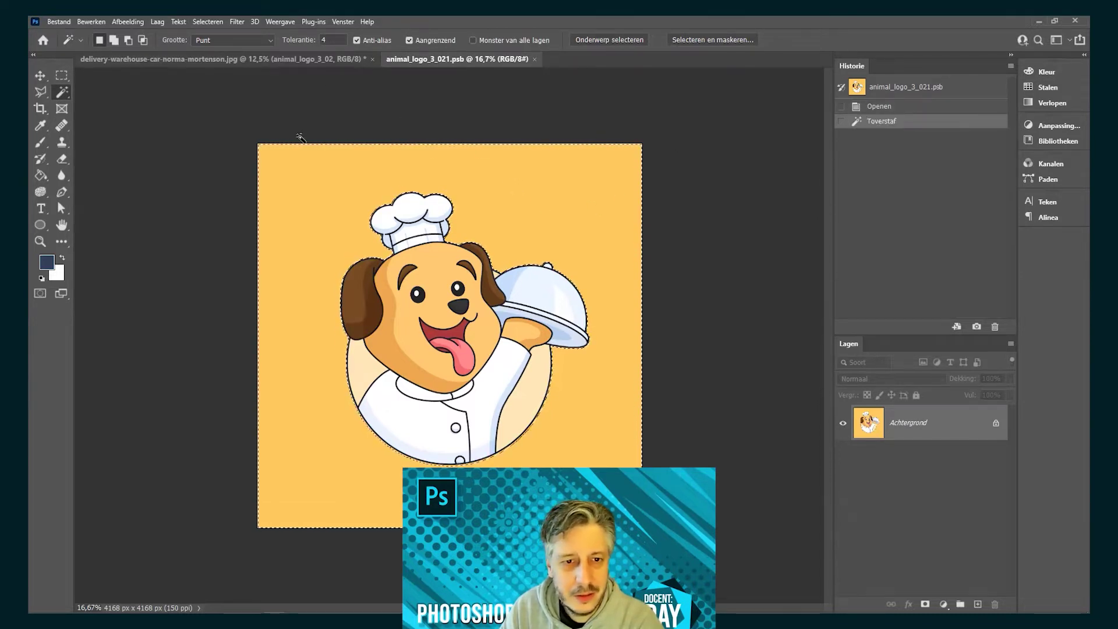
key(m)
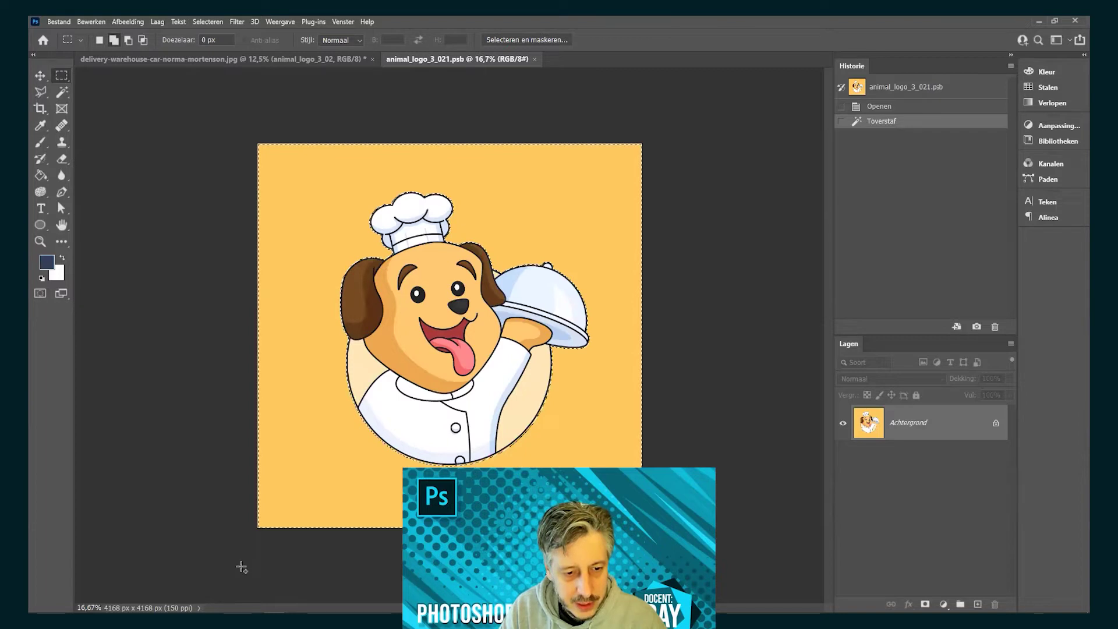
click(745, 543)
click(745, 543)
click(745, 543)
click(746, 543)
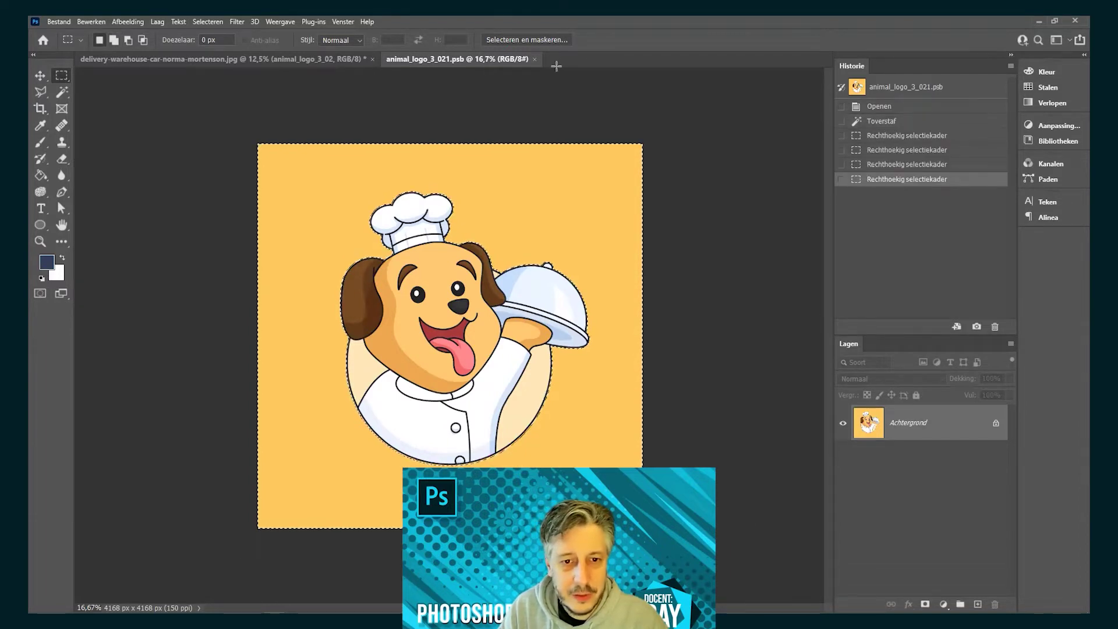
key(ctrl+d)
click(207, 22)
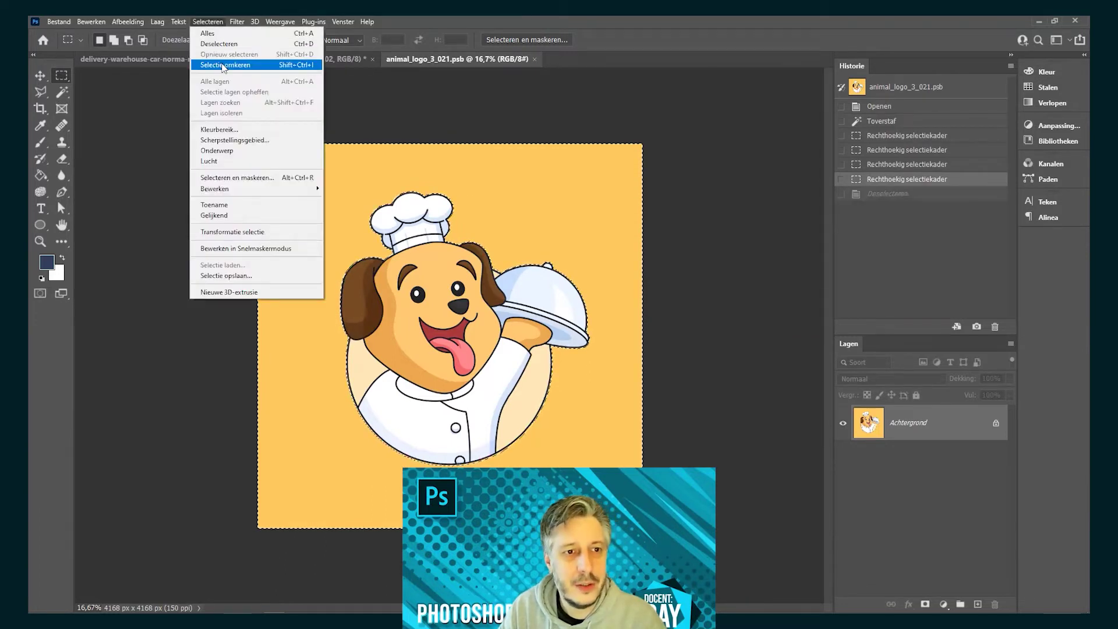
click(223, 65)
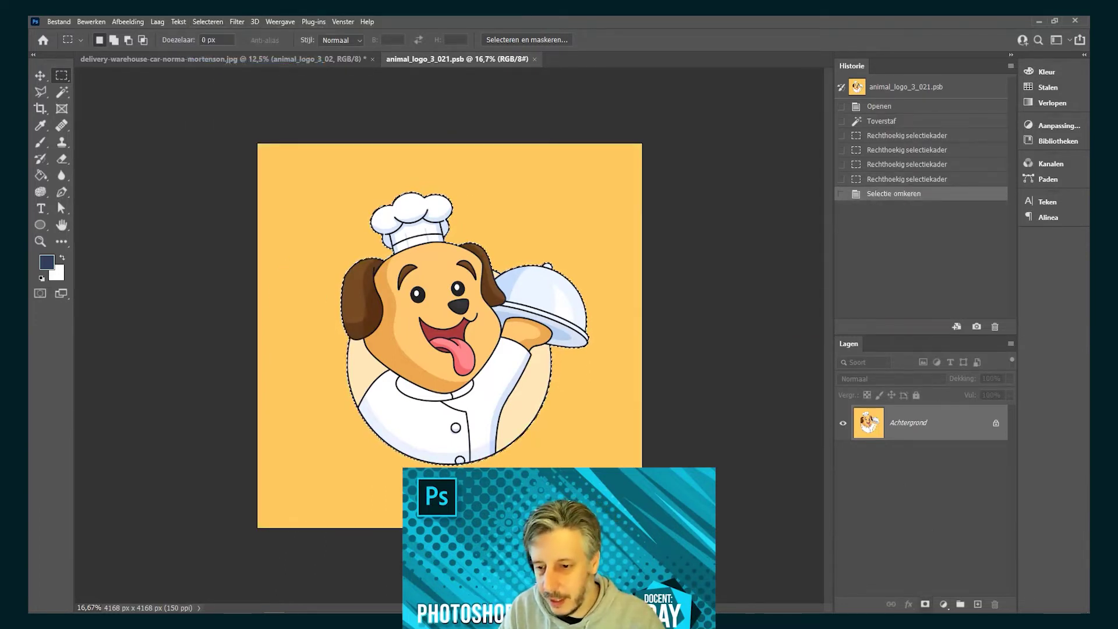
Step: Add a layer mask hiding the orange background, save, and return to the van photo
click(925, 604)
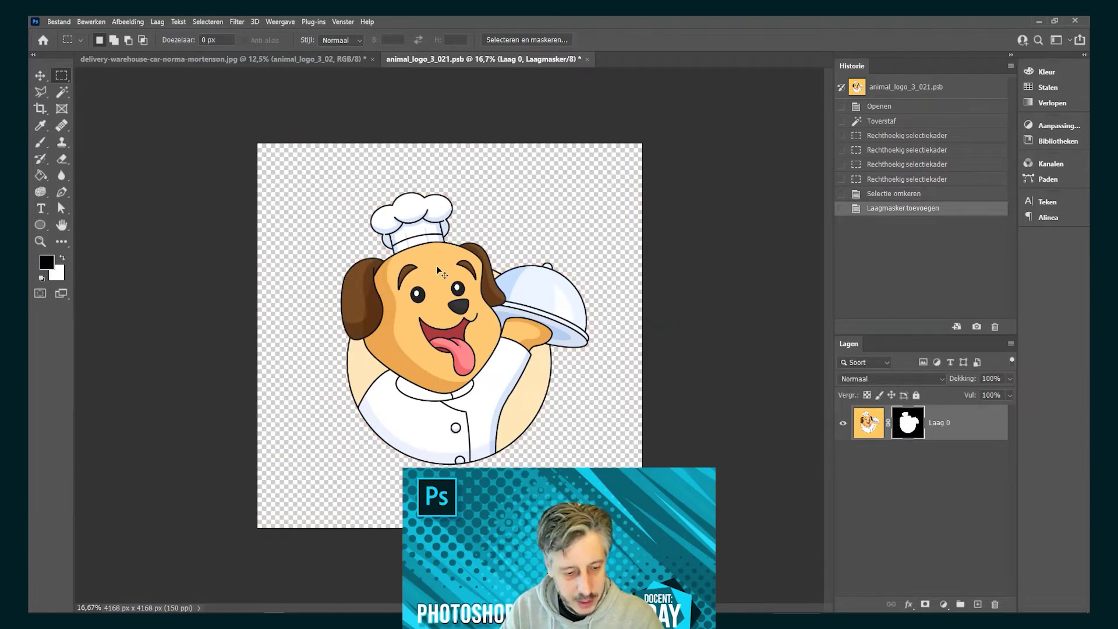
key(ctrl+s)
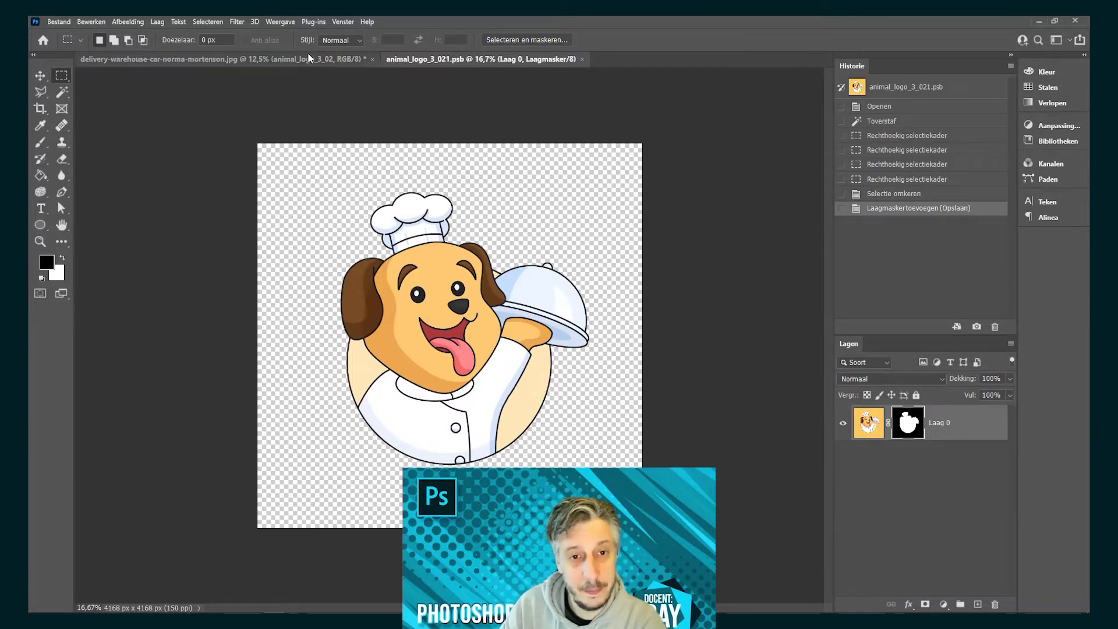
click(253, 57)
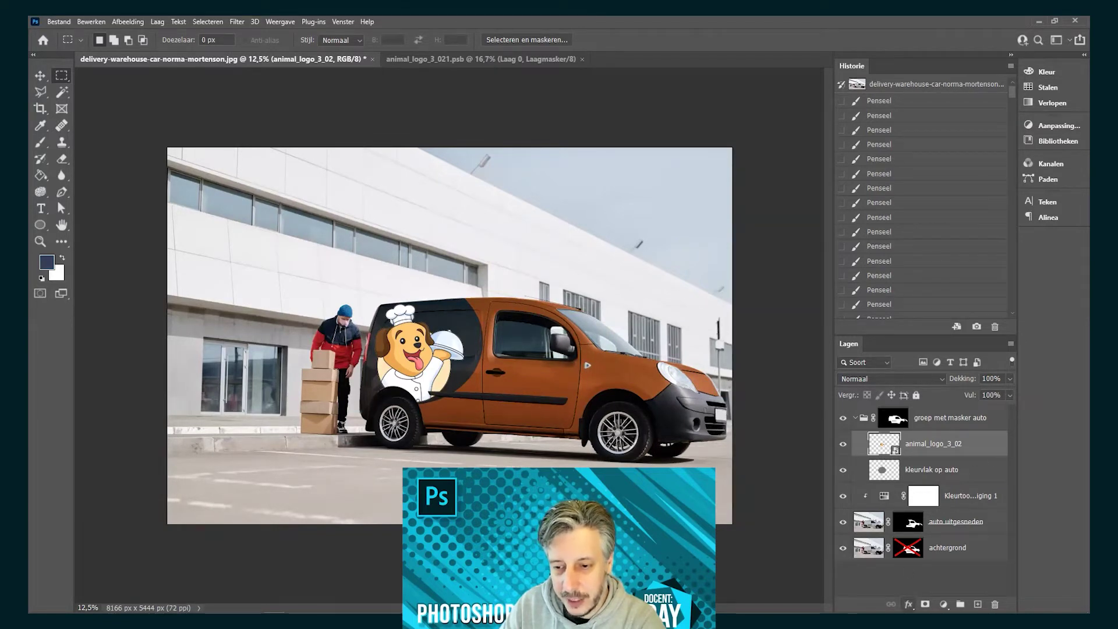
Step: Bring up the logo layer's options list in the van photo
right_click(900, 495)
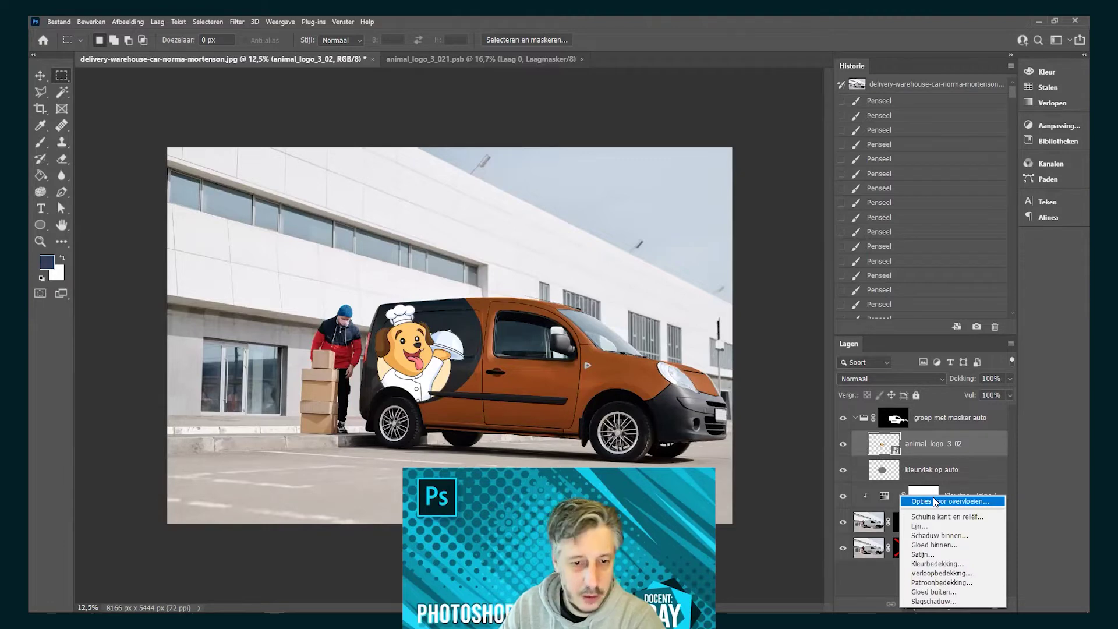
Step: In the logo's Blending Options, split the Underlying Layer black slider to 0/51
click(935, 501)
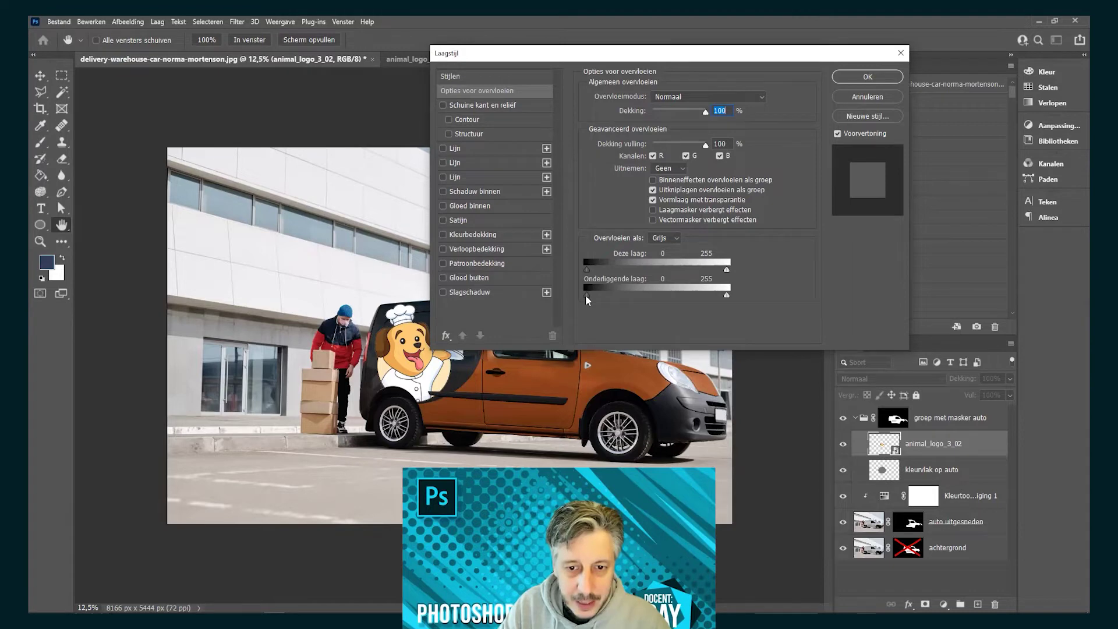
drag(585, 295, 592, 293)
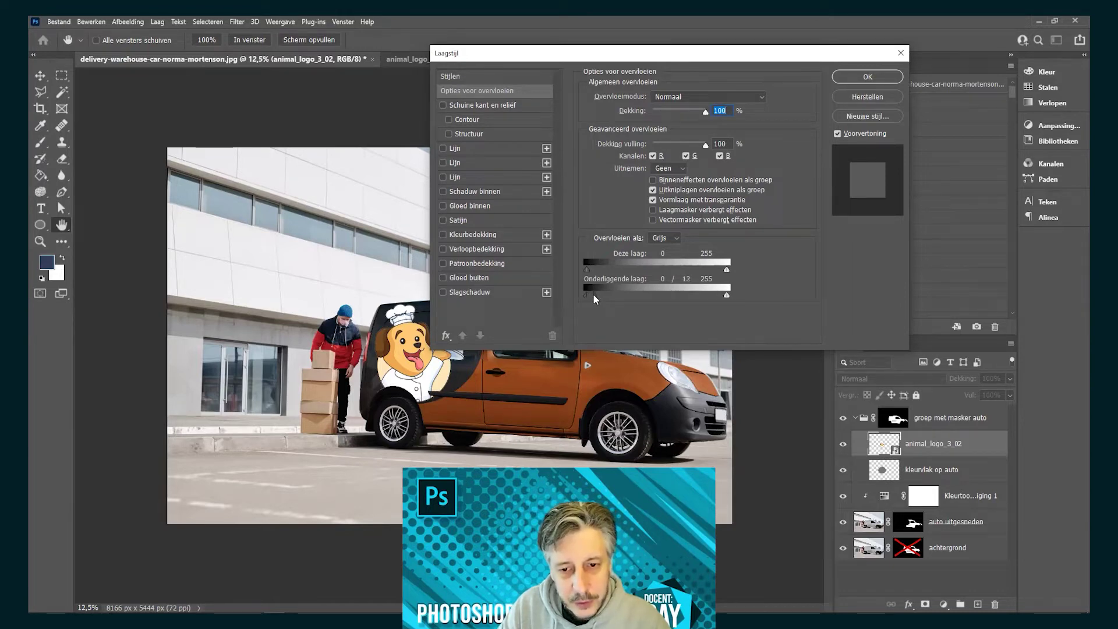
drag(592, 294, 602, 296)
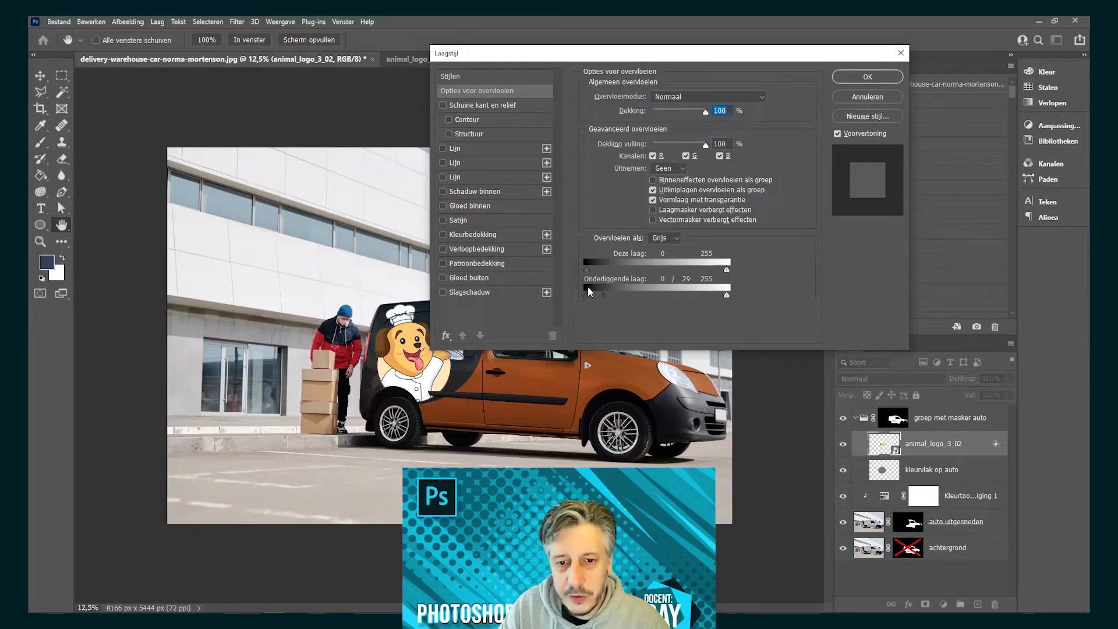
drag(602, 294, 608, 294)
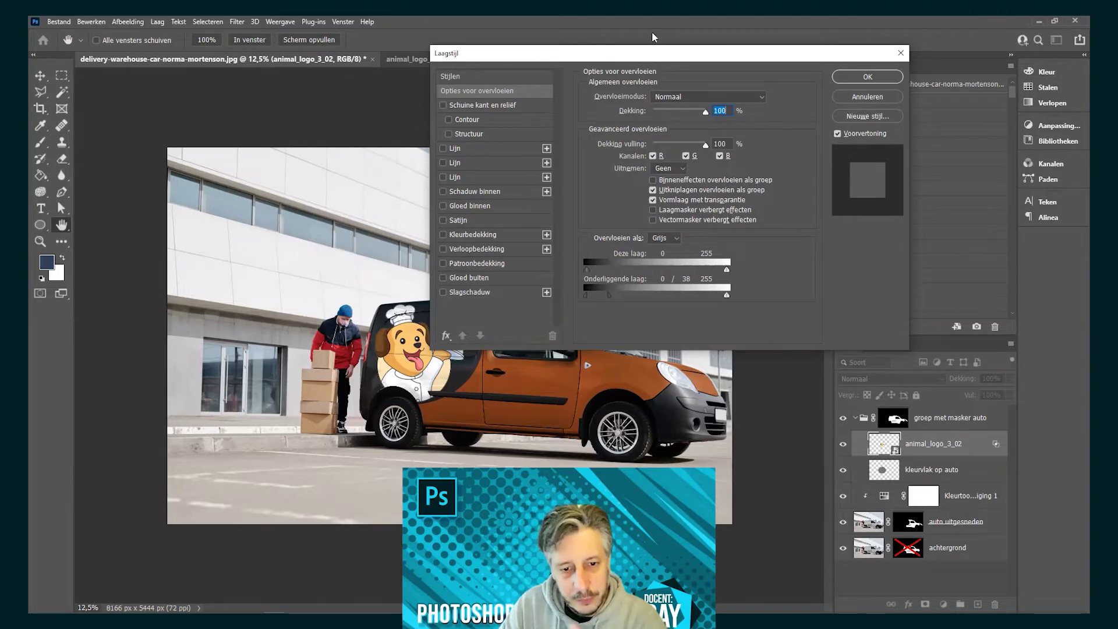
drag(652, 53, 700, 34)
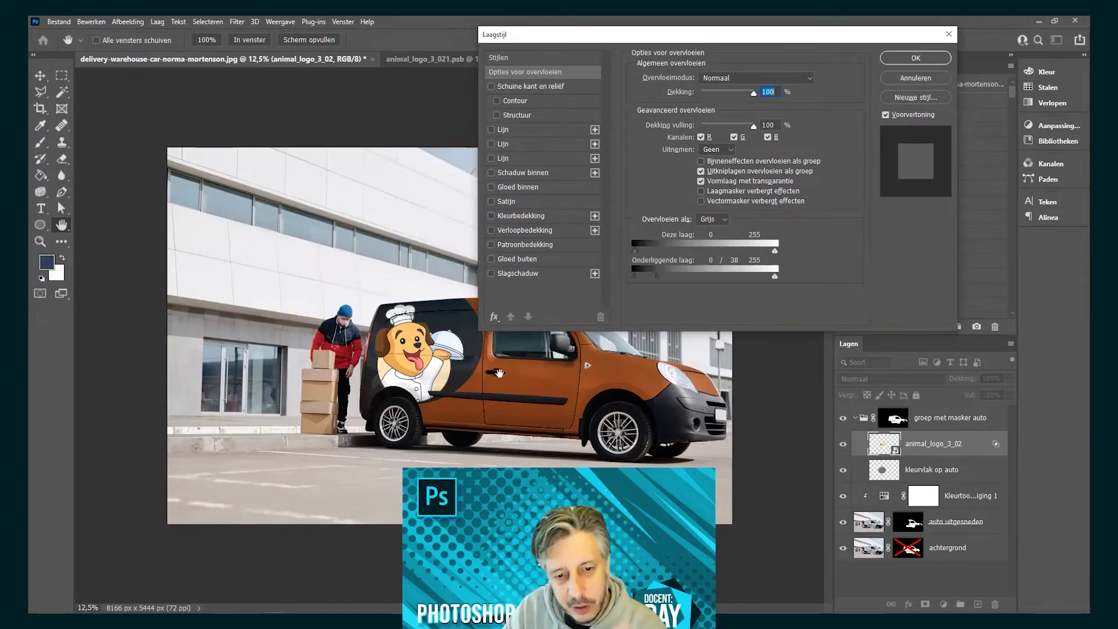
mouse_move(656, 275)
mouse_down()
mouse_move(714, 274)
mouse_move(647, 281)
mouse_move(664, 284)
mouse_up()
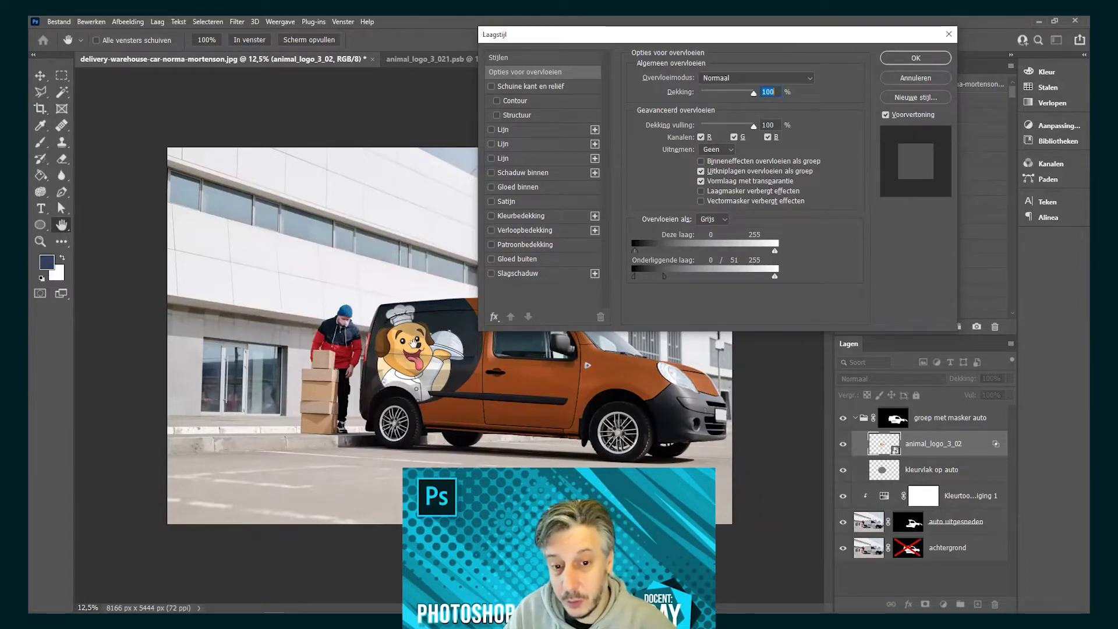
Step: Try the Underlying Layer white slider, leave it at 255, and apply the Layer Style
drag(775, 277, 716, 277)
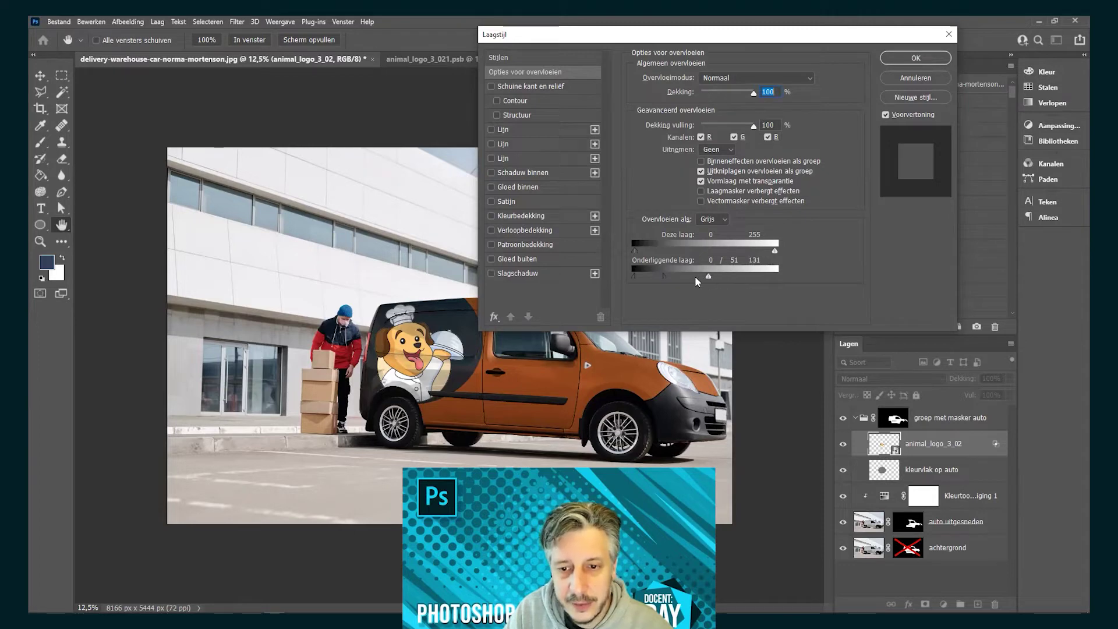
drag(682, 277, 792, 277)
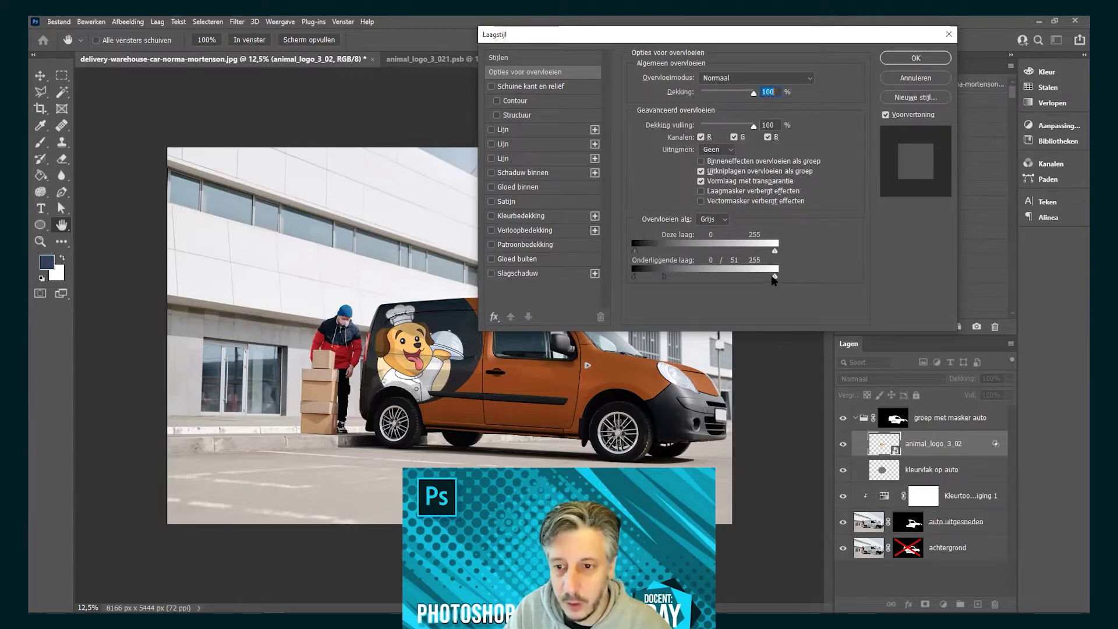
drag(775, 276, 740, 279)
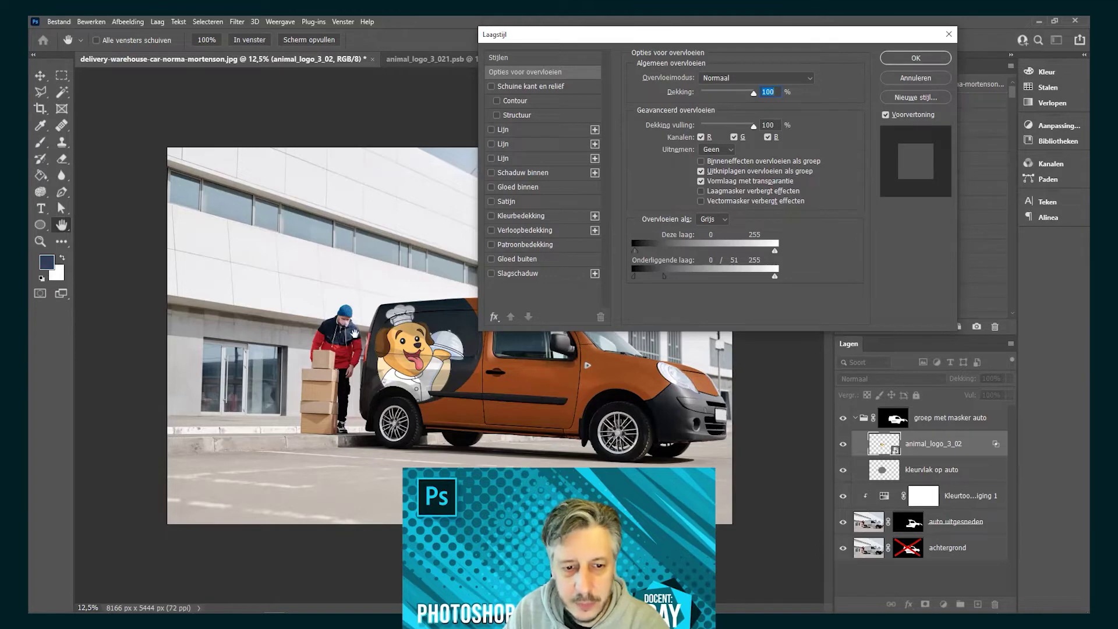
click(916, 59)
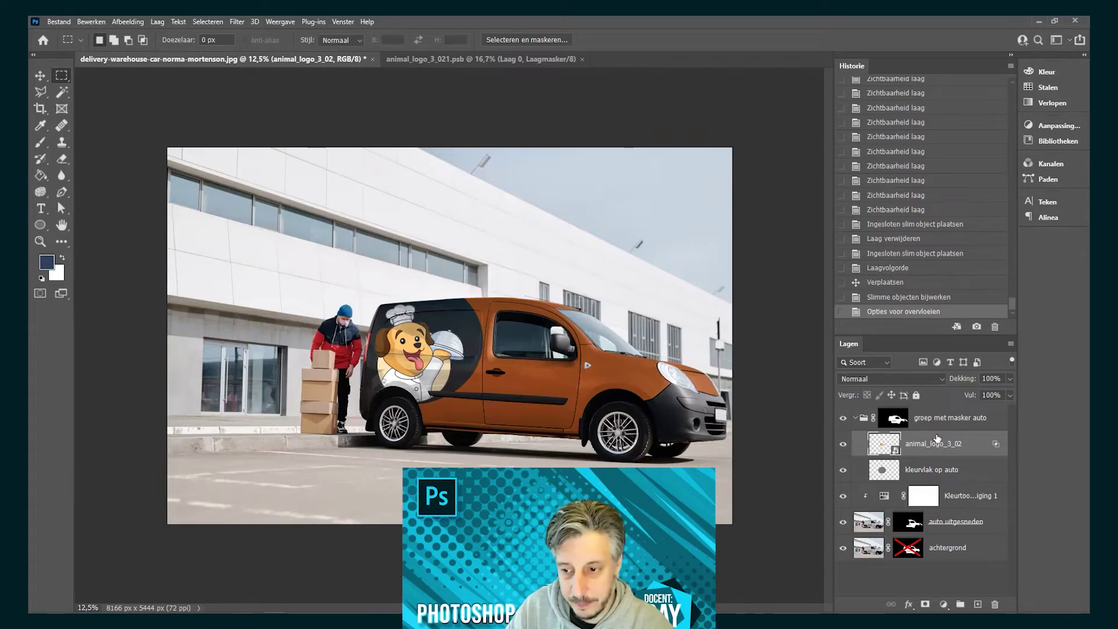
right_click(937, 438)
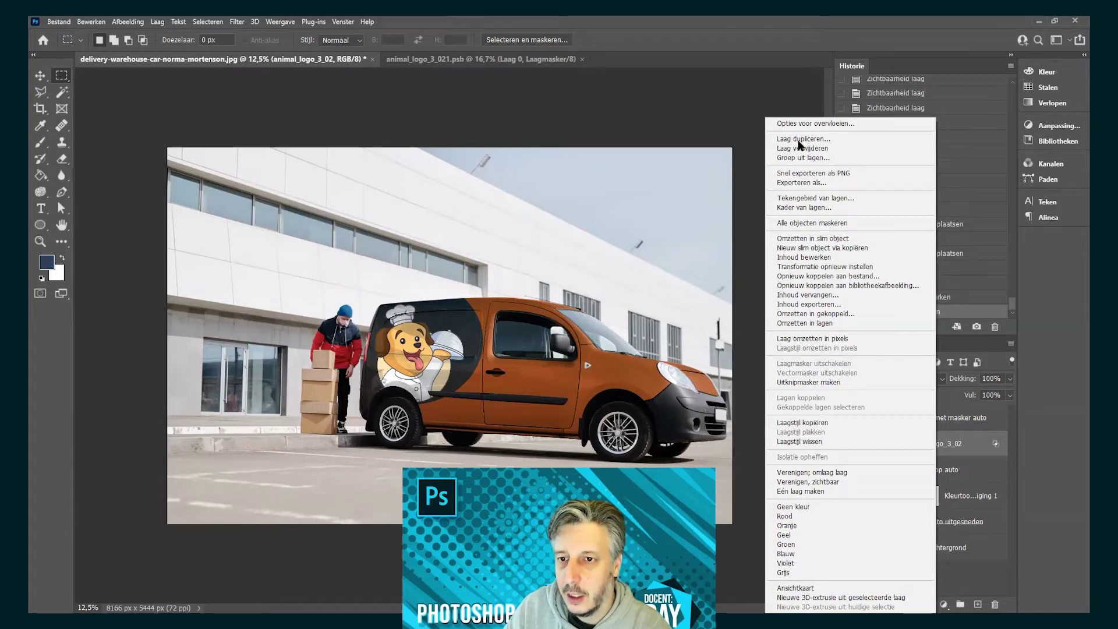
Step: Duplicate the logo layer, move the copy to the top of the stack, and drag it onto the building wall
key(Escape)
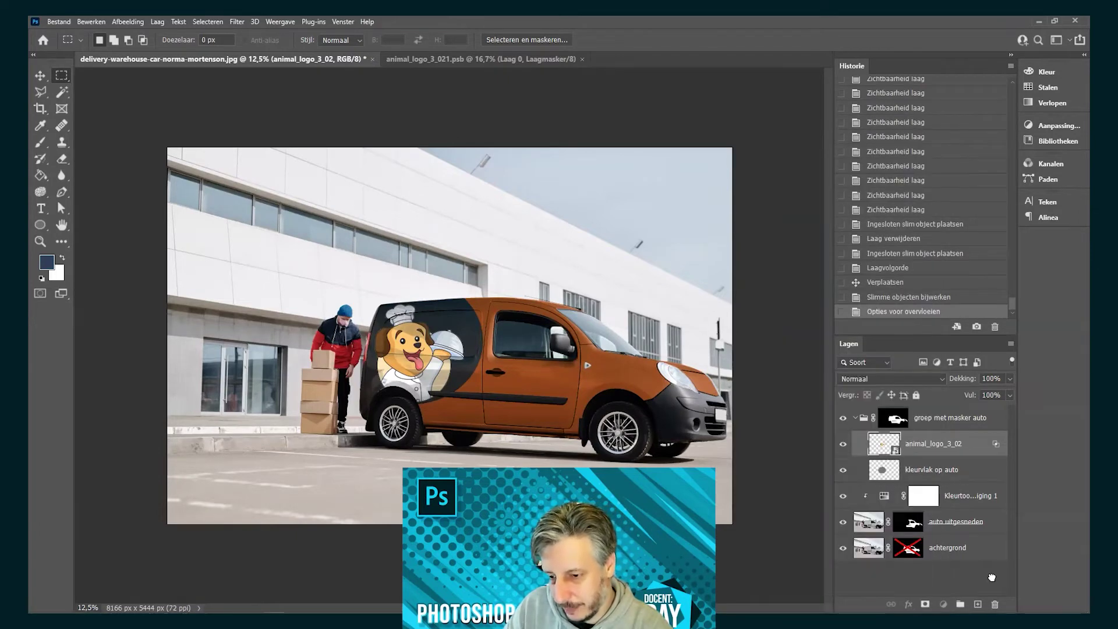
key(ctrl+j)
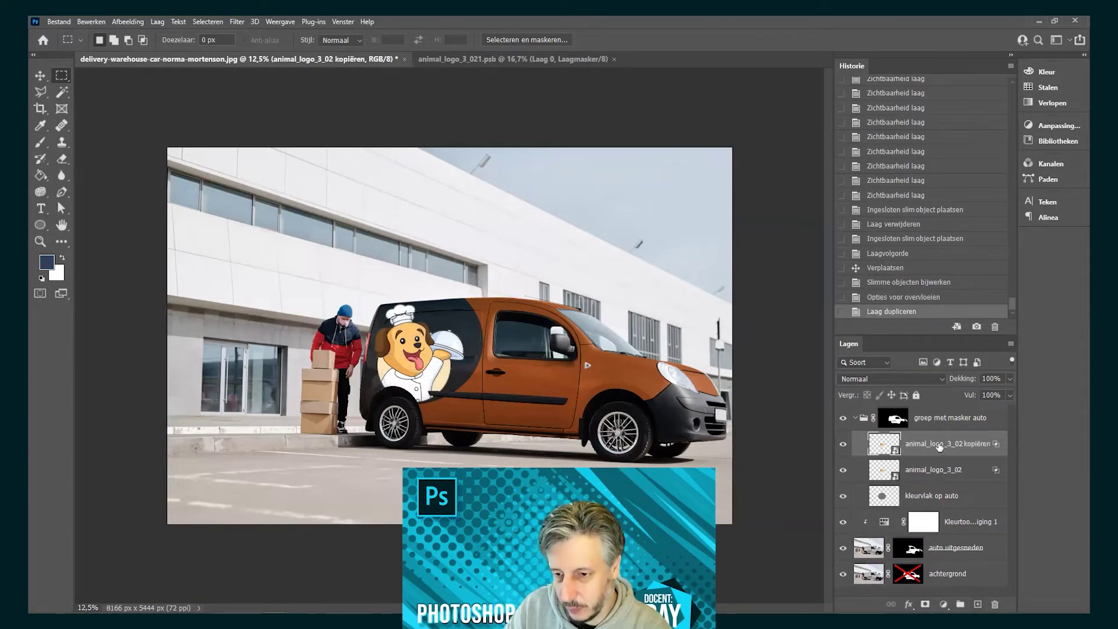
drag(933, 442, 939, 408)
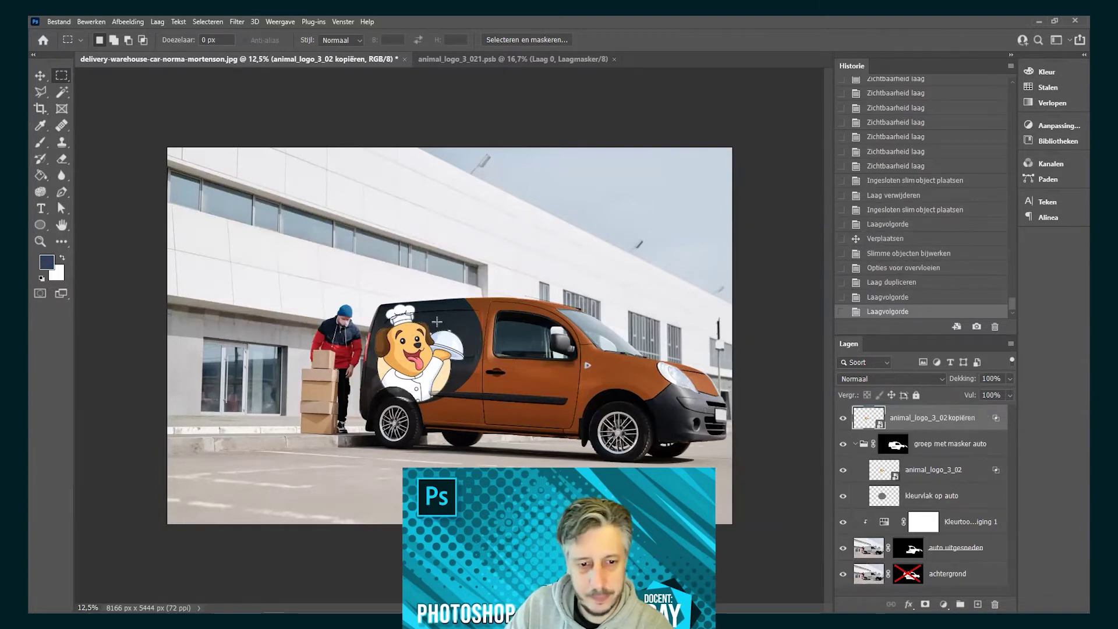
click(40, 76)
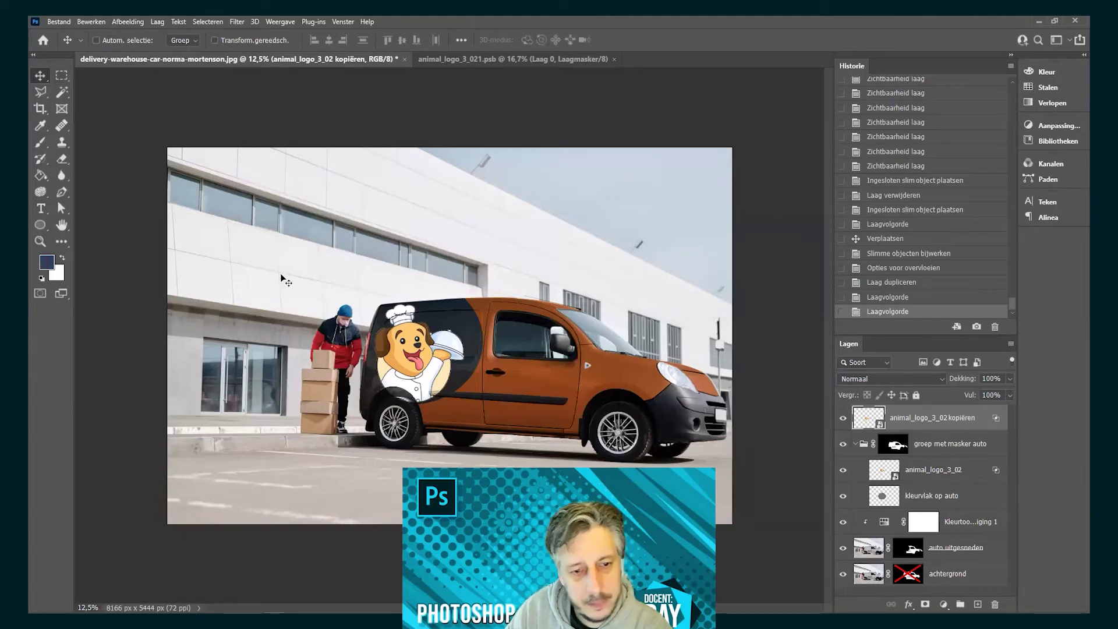
drag(412, 369, 282, 278)
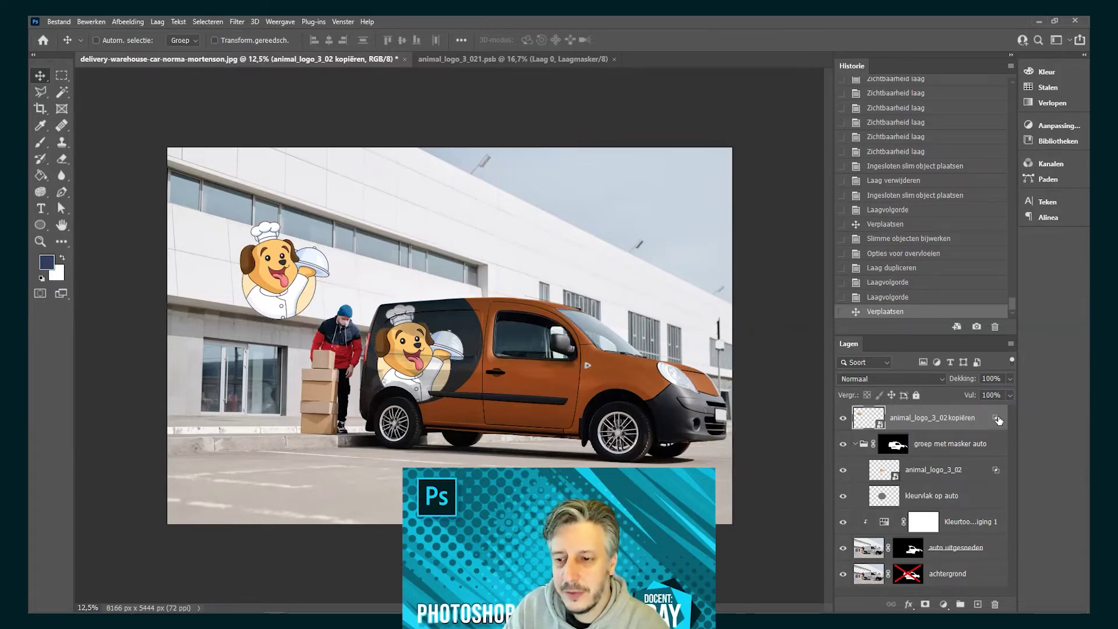
Step: Reset the logo copy's Blend If underlying range to 0–255 so it shows fully
double_click(1000, 419)
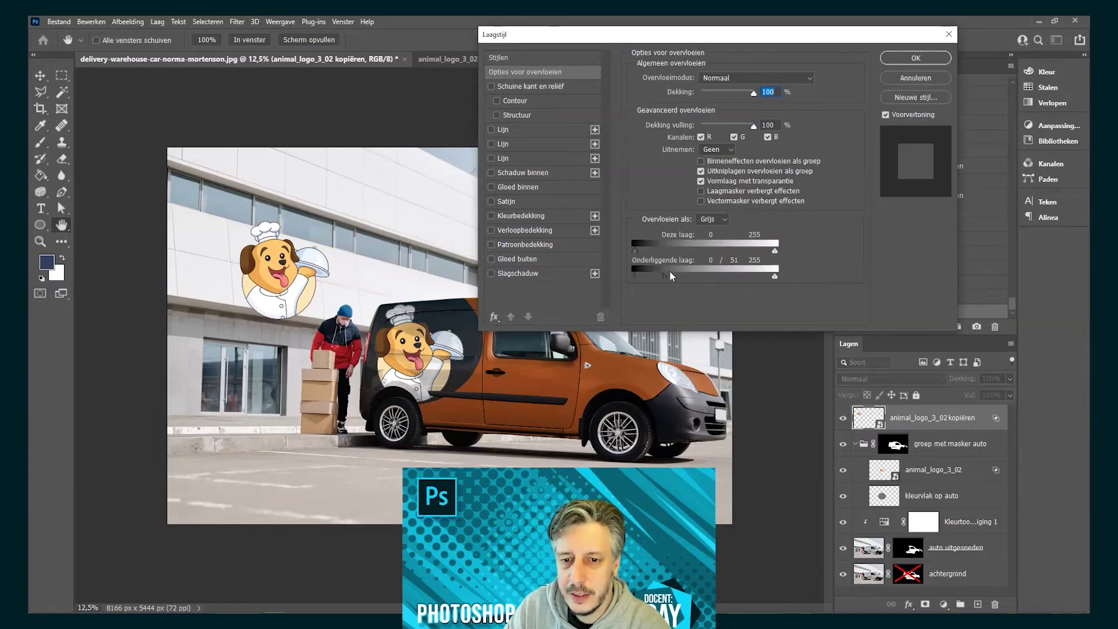
drag(656, 281, 634, 277)
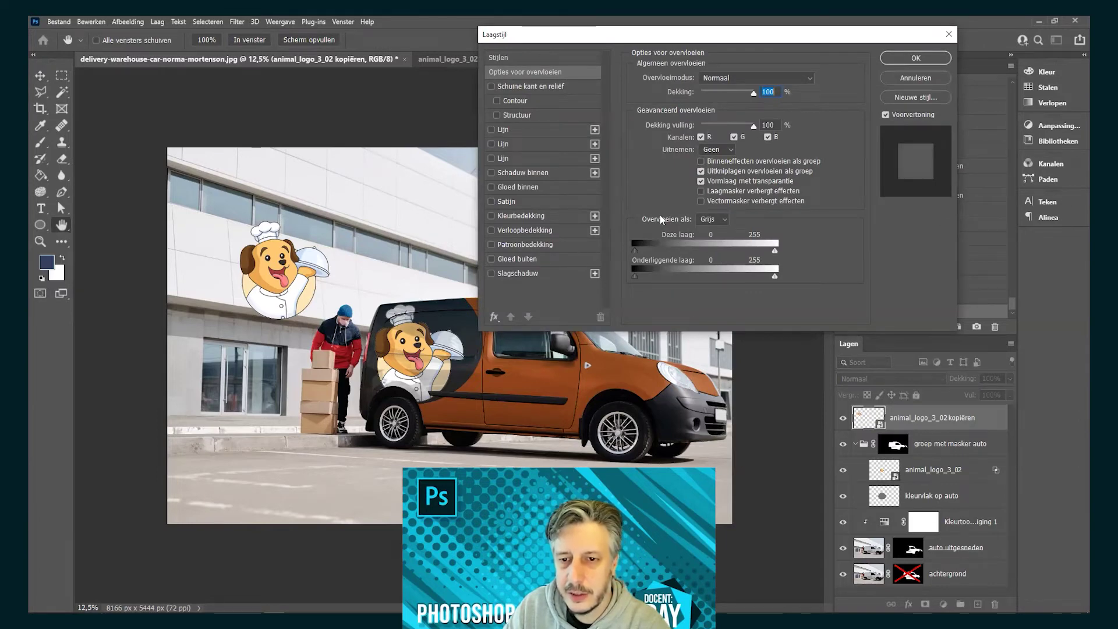
click(904, 58)
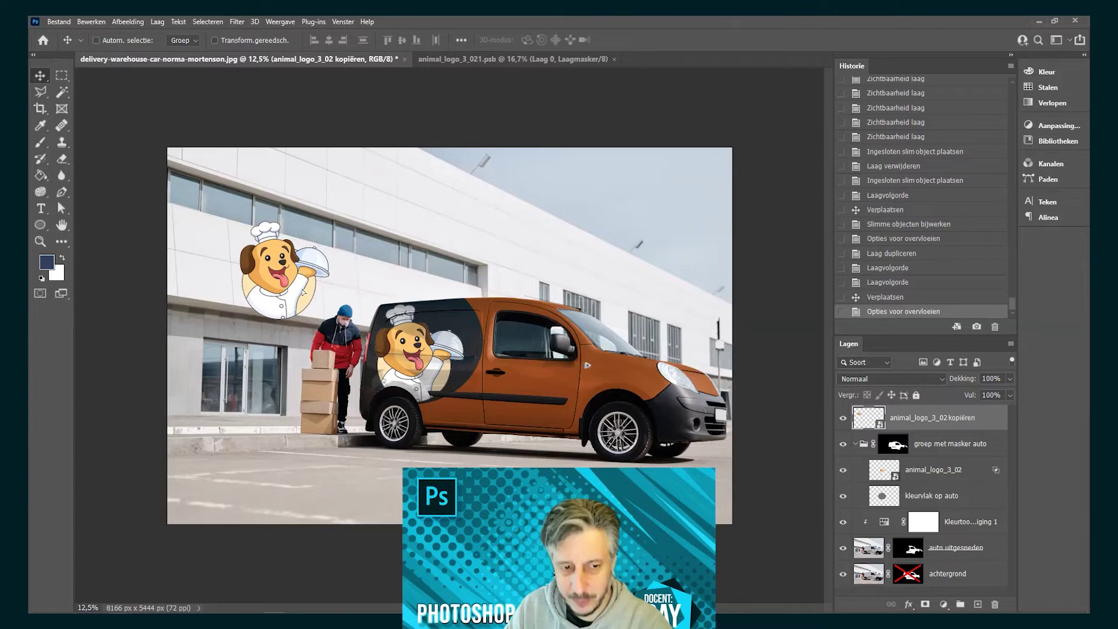
Step: Move the wall logo up-left and scale it down to about 78%
drag(282, 293, 277, 284)
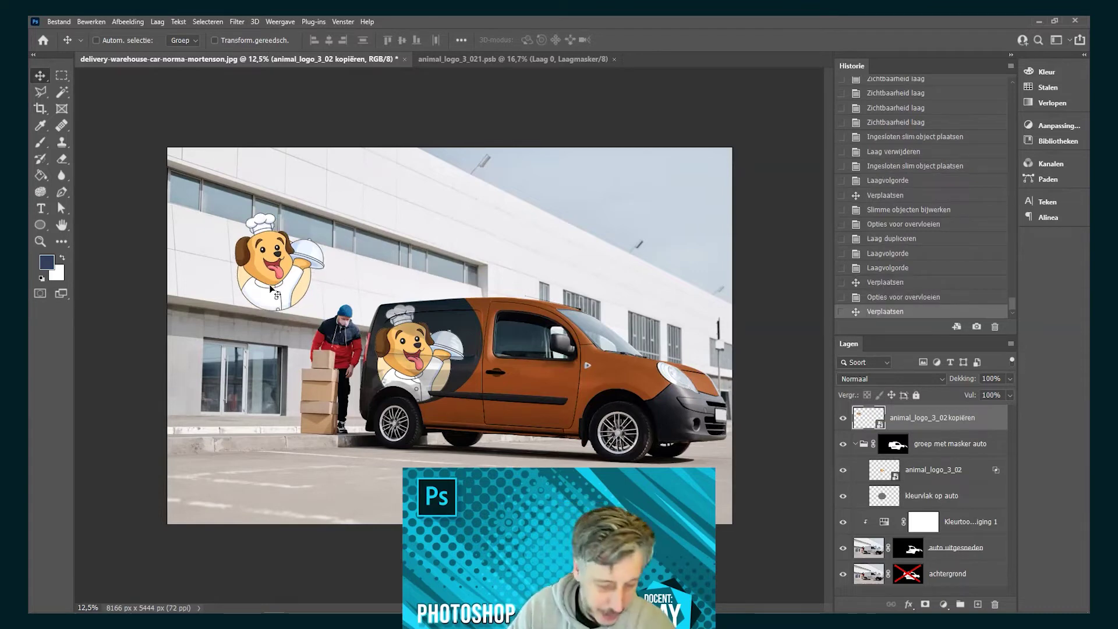
key(ctrl+t)
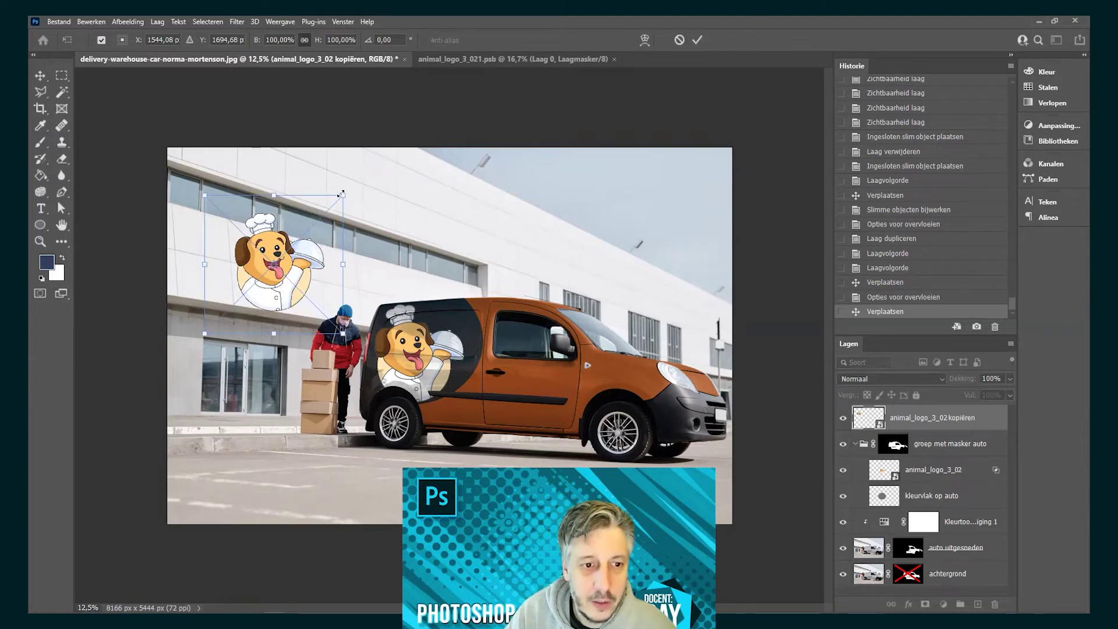
drag(326, 207, 314, 219)
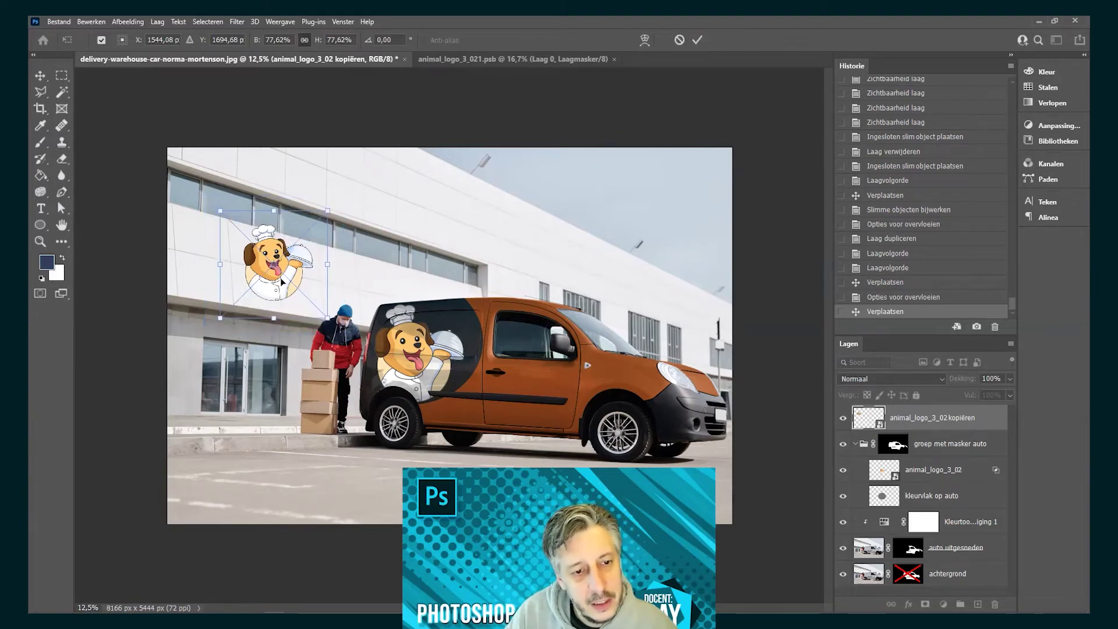
drag(279, 284, 275, 287)
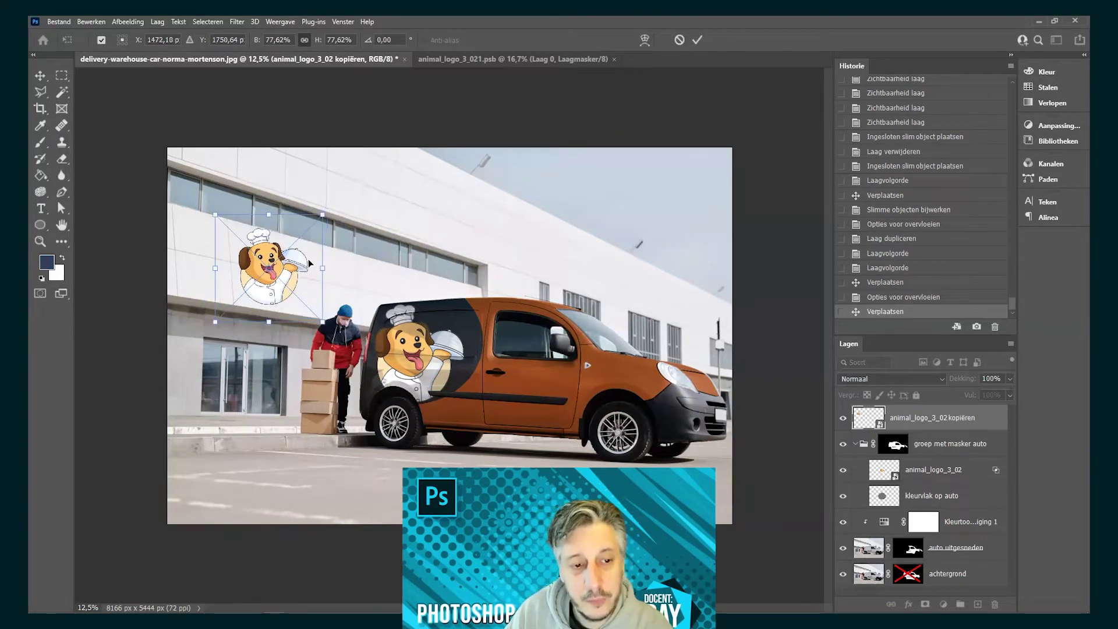
right_click(277, 285)
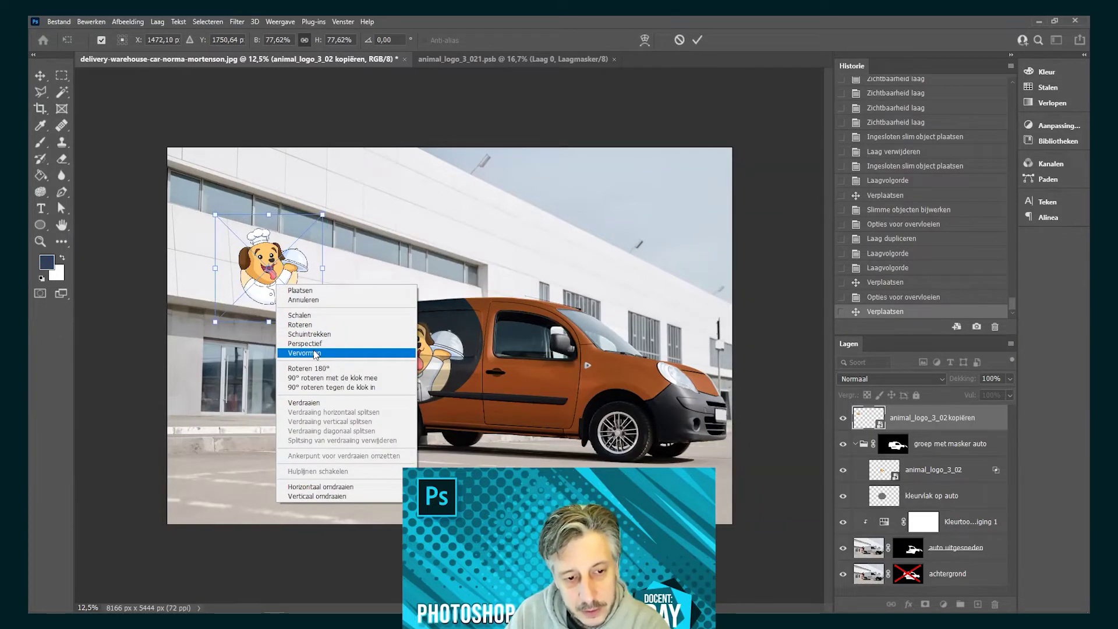
key(Escape)
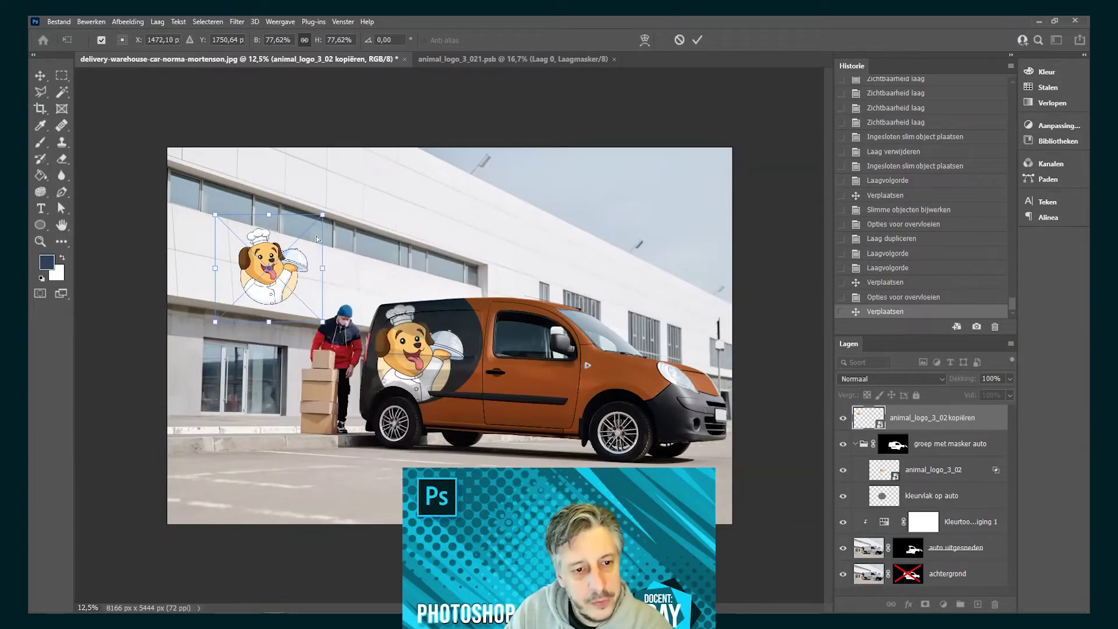
Step: Distort the wall logo's corners to follow the building's perspective and apply the transform
drag(322, 215, 310, 242)
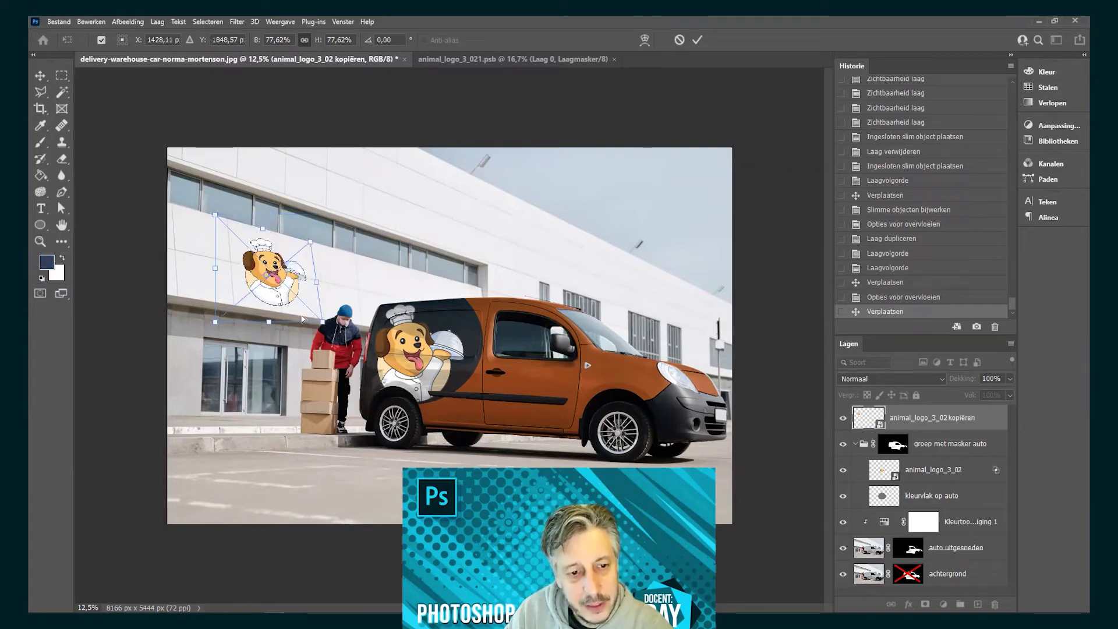
drag(315, 320, 315, 316)
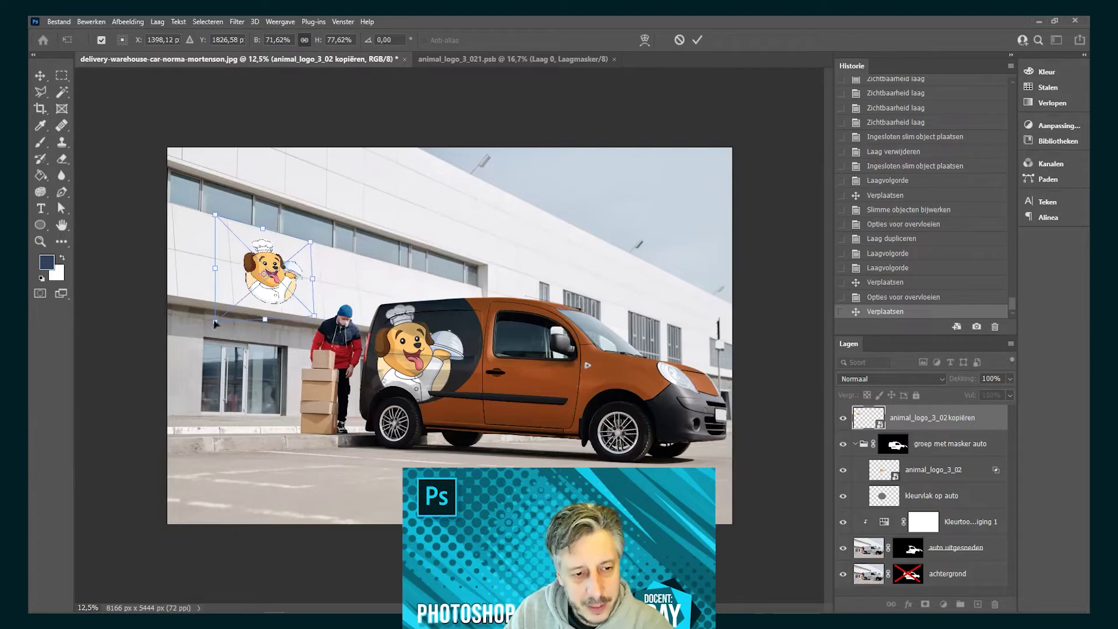
drag(215, 321, 217, 301)
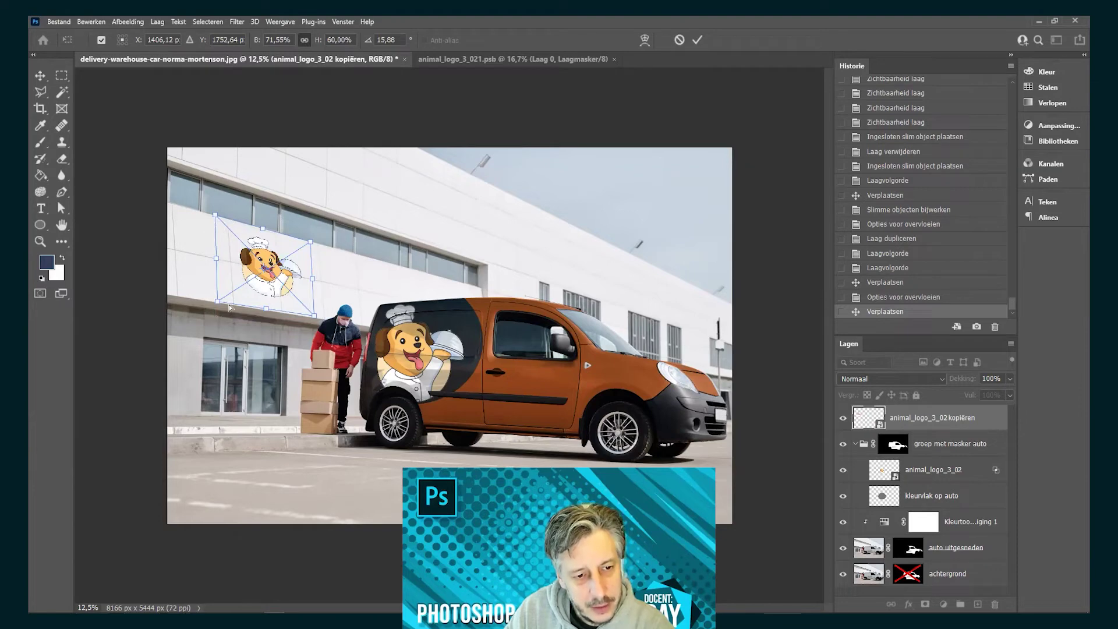
drag(227, 305, 242, 300)
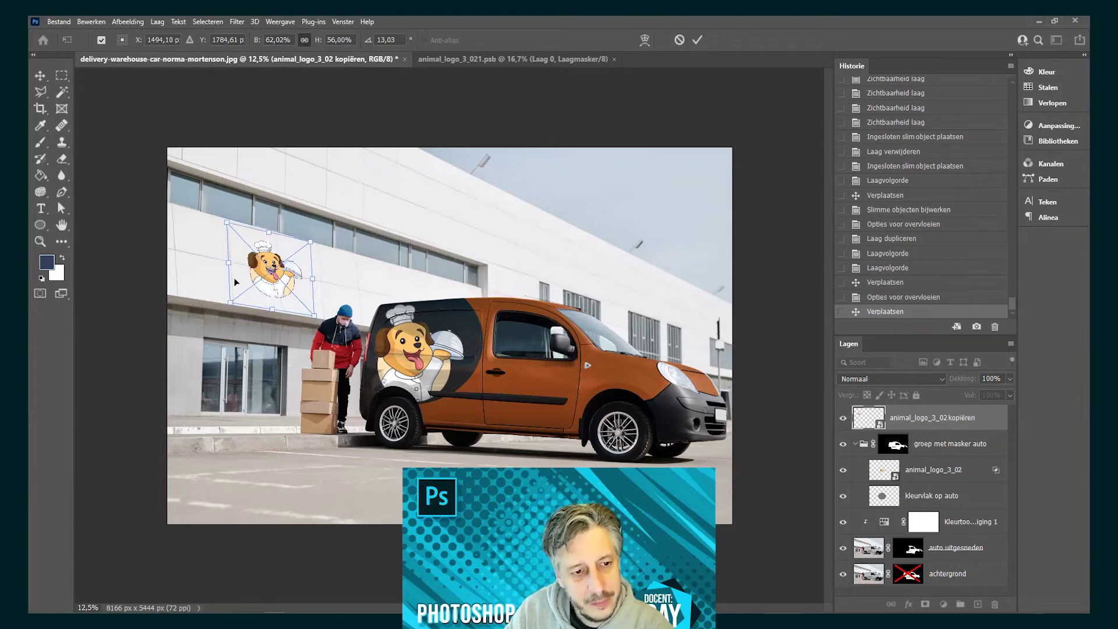
drag(236, 282, 199, 277)
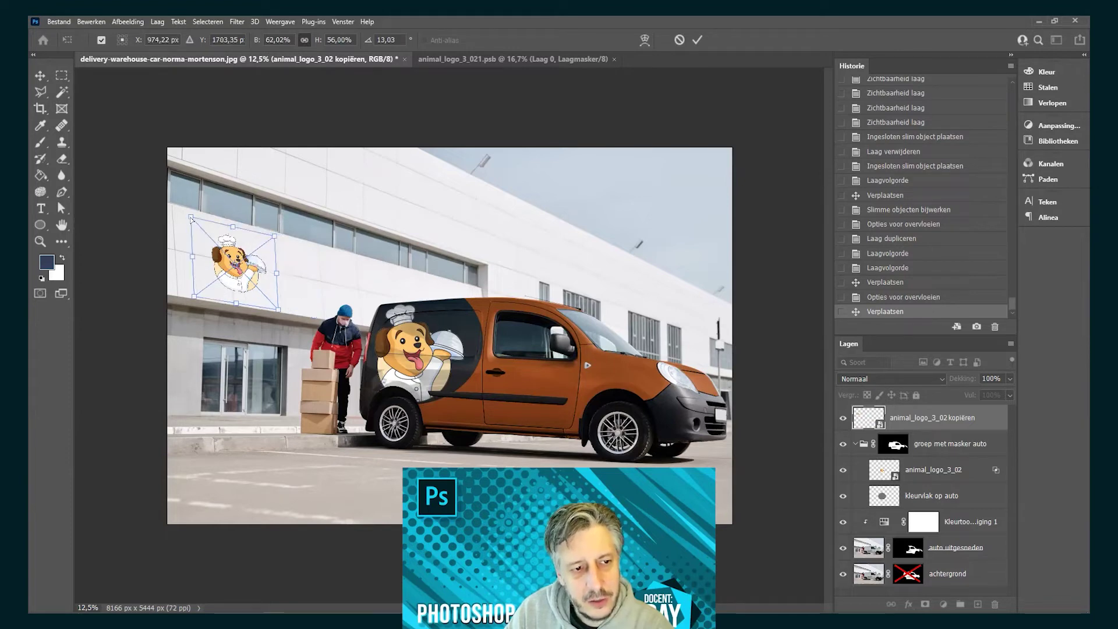
drag(191, 219, 189, 213)
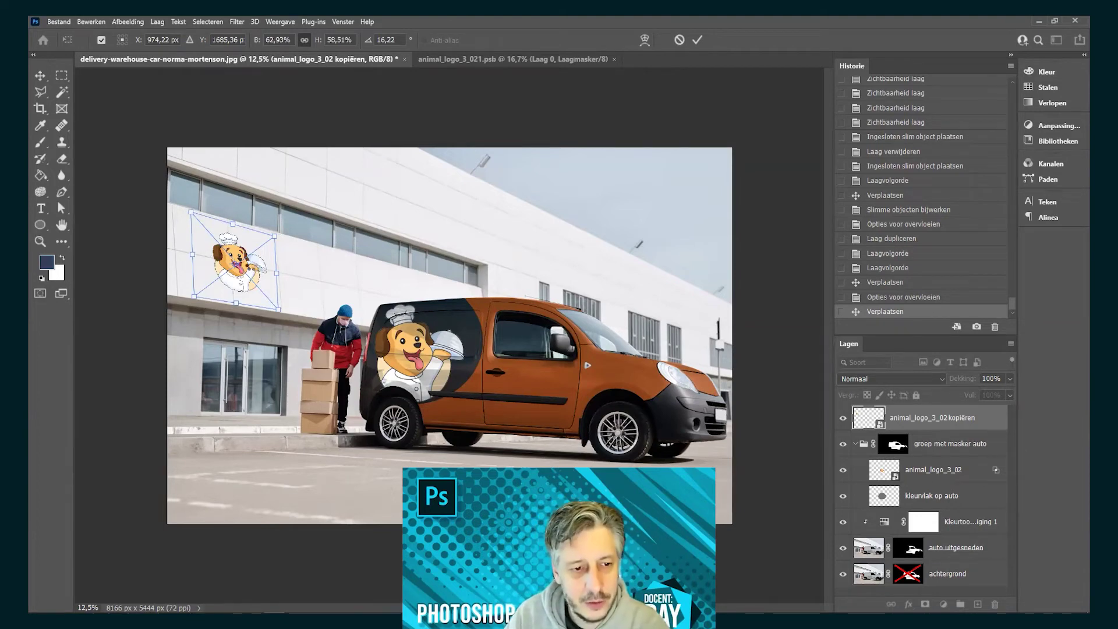
key(Return)
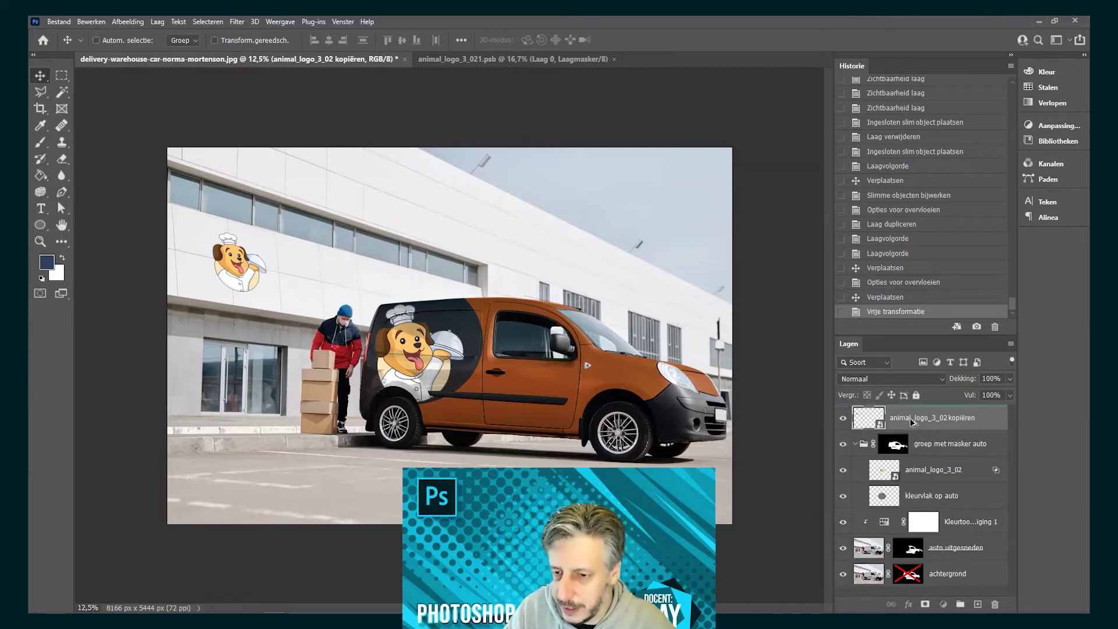
Step: Duplicate the logo onto the delivery man's boxes, shrink and skew it to fit, and nudge it up
drag(911, 422, 367, 405)
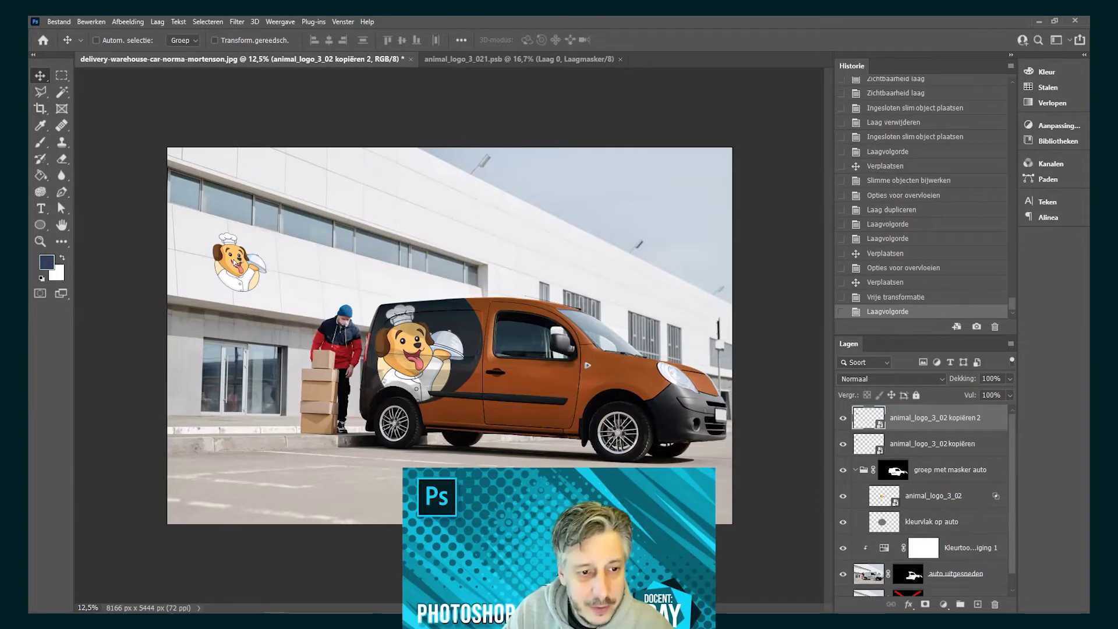
drag(313, 387, 318, 396)
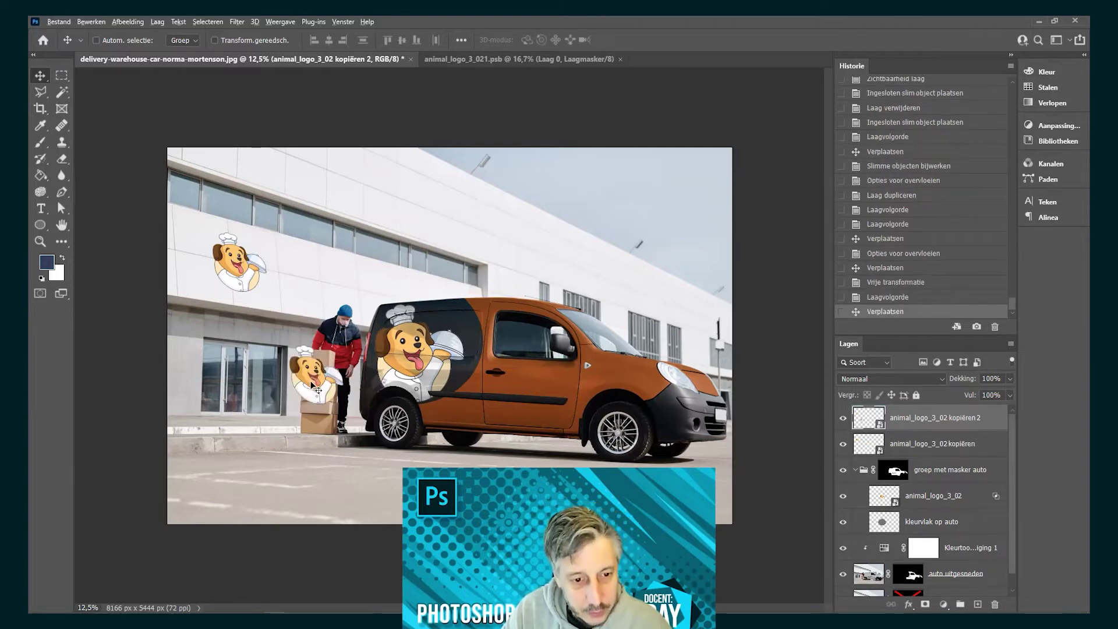
key(ctrl+t)
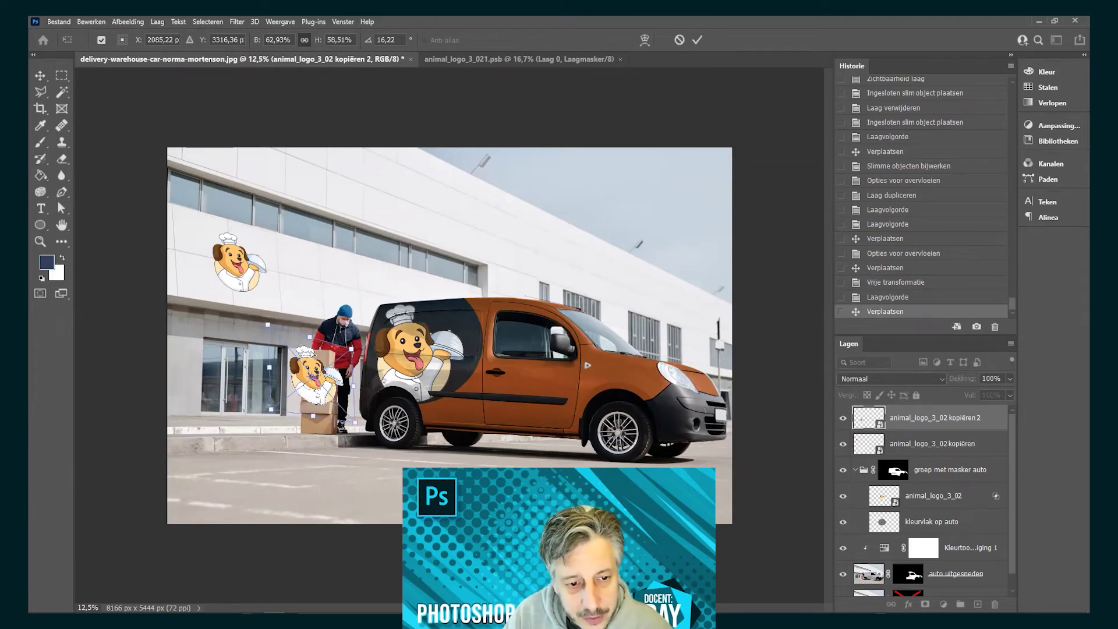
drag(285, 427, 312, 370)
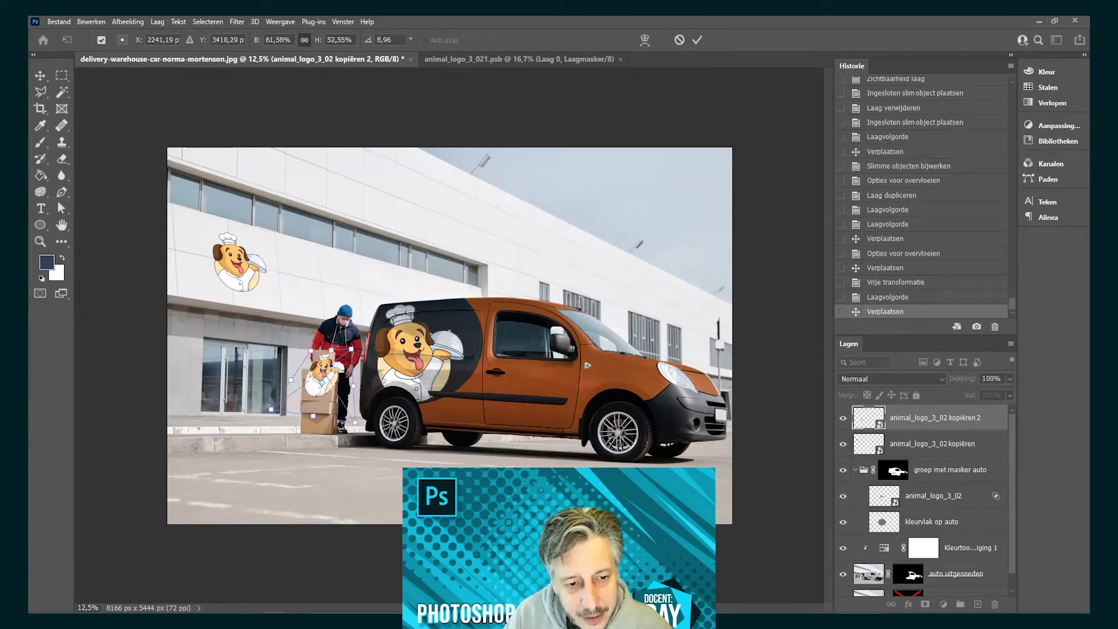
drag(270, 409, 356, 424)
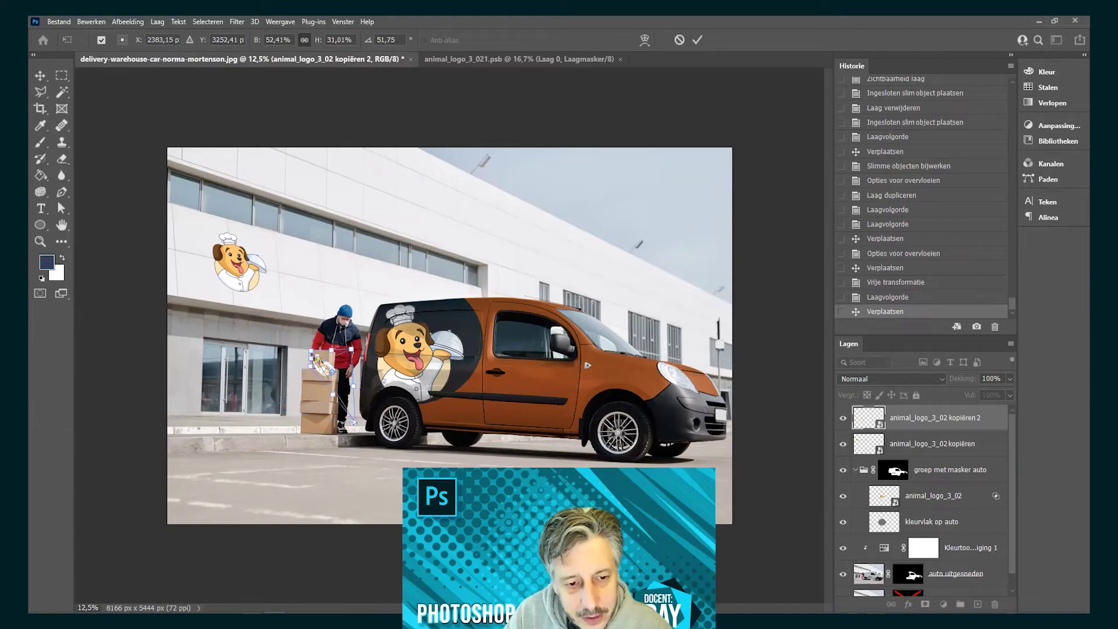
drag(352, 351, 330, 352)
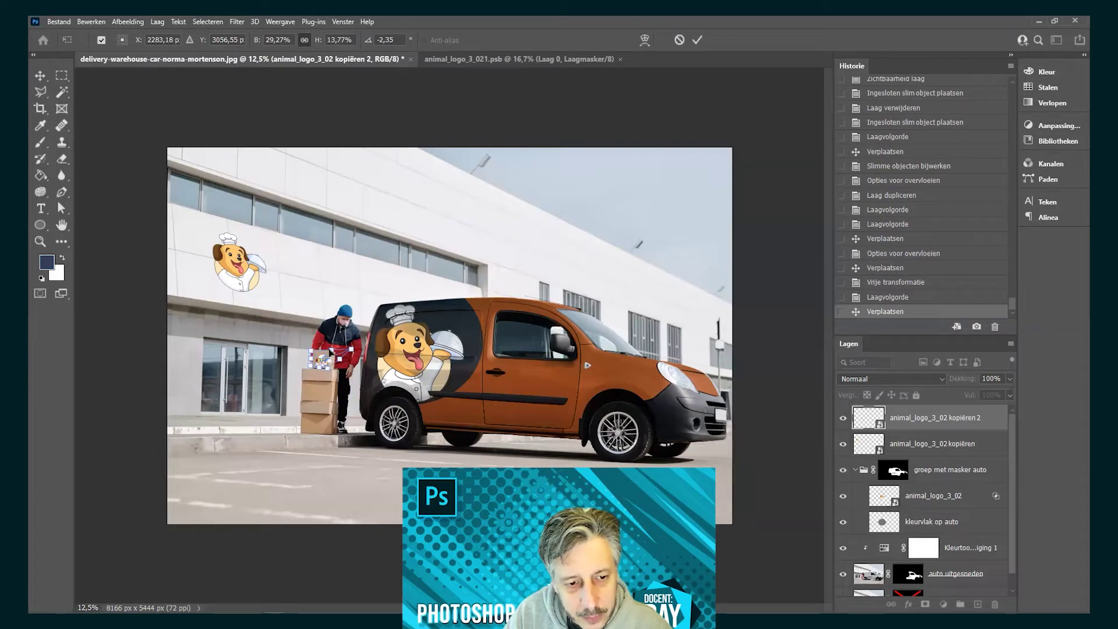
drag(325, 361, 319, 360)
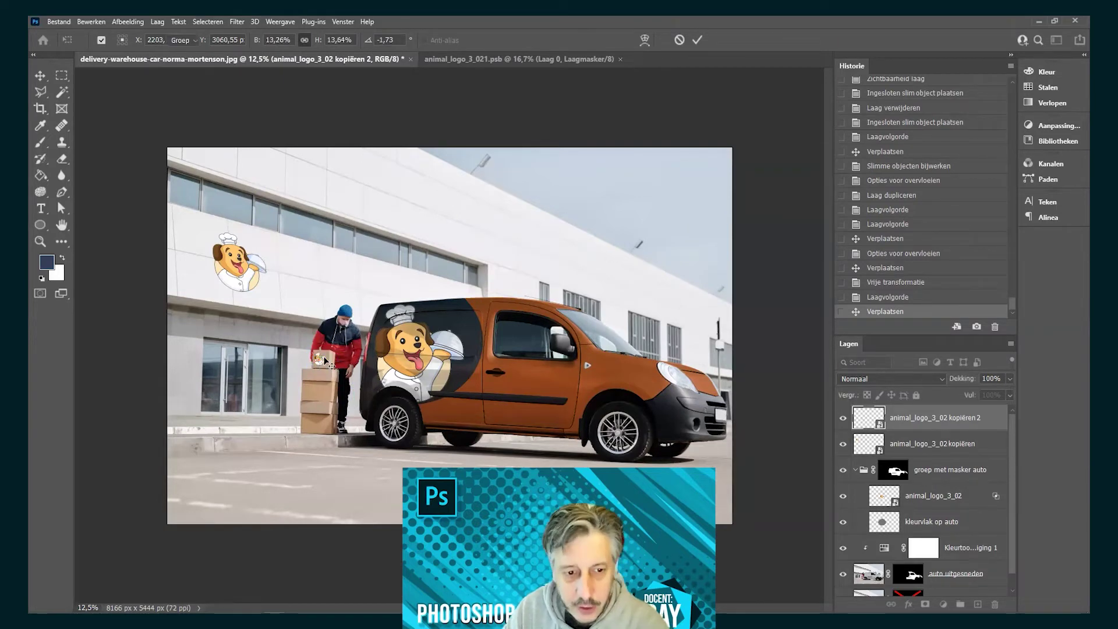
key(Return)
key(Up)
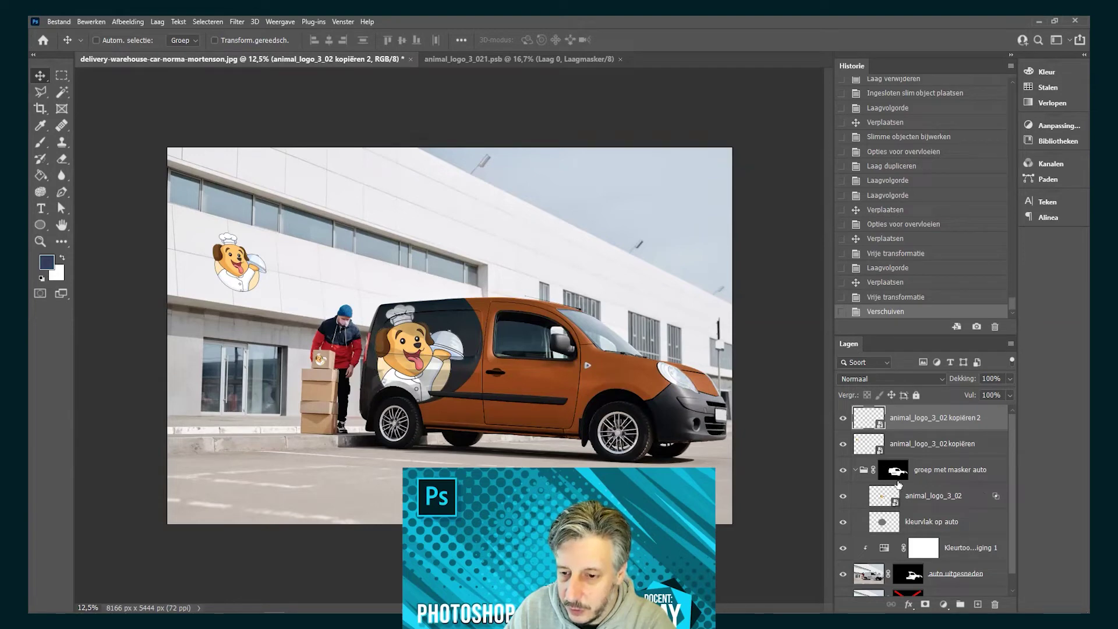
Step: Open the logo smart object and place animal_logo_1_10 from the cute-cat chef folder as embedded
double_click(885, 496)
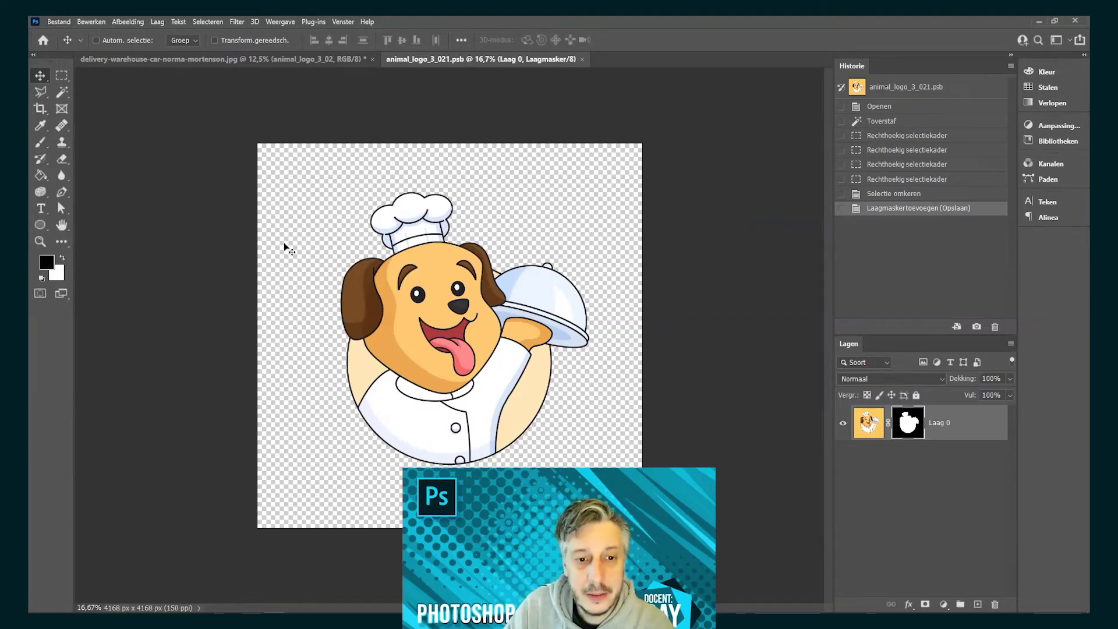
click(59, 22)
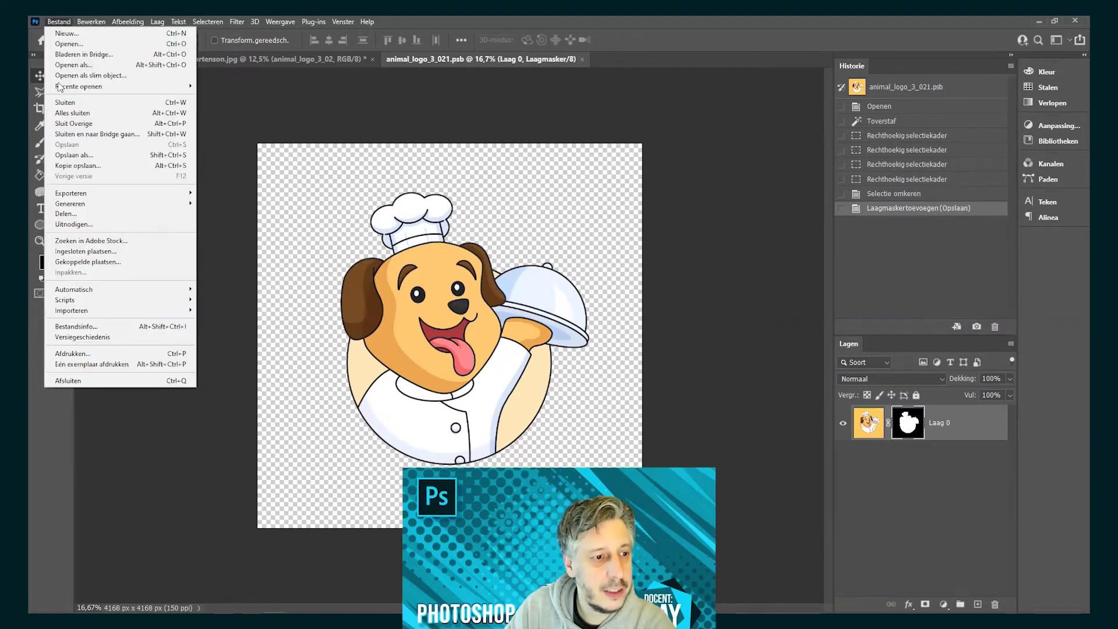
click(69, 252)
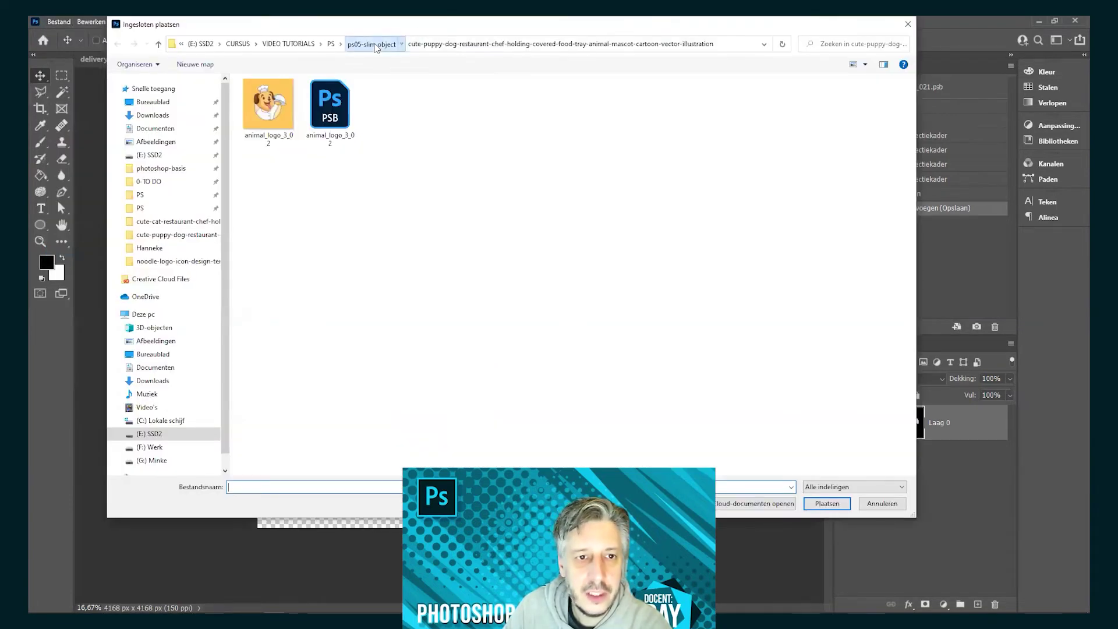
click(375, 43)
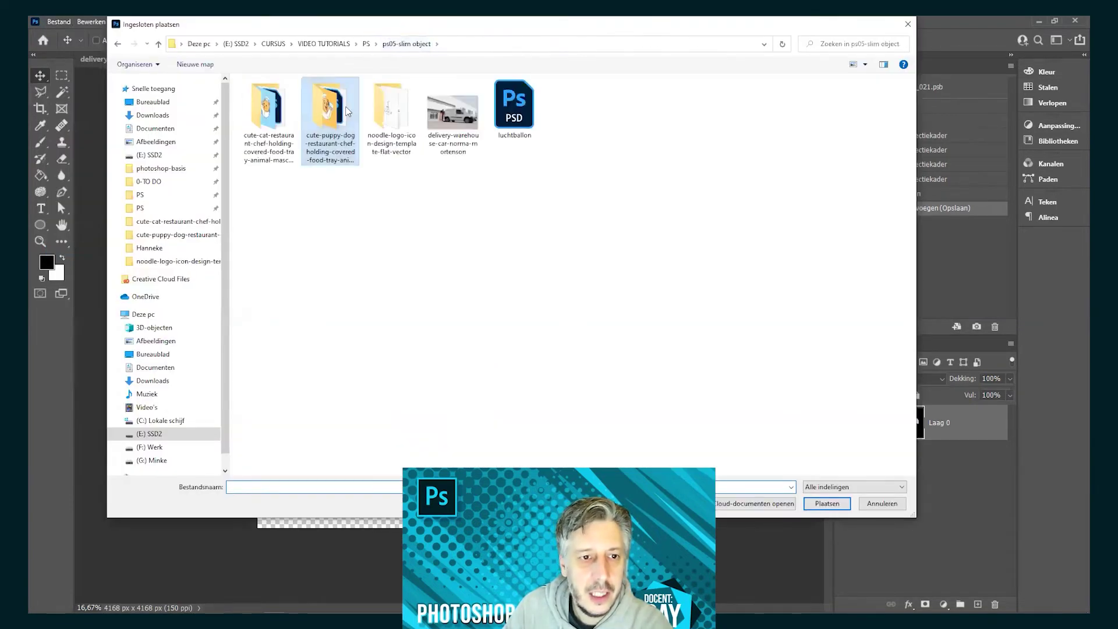
double_click(265, 120)
click(271, 102)
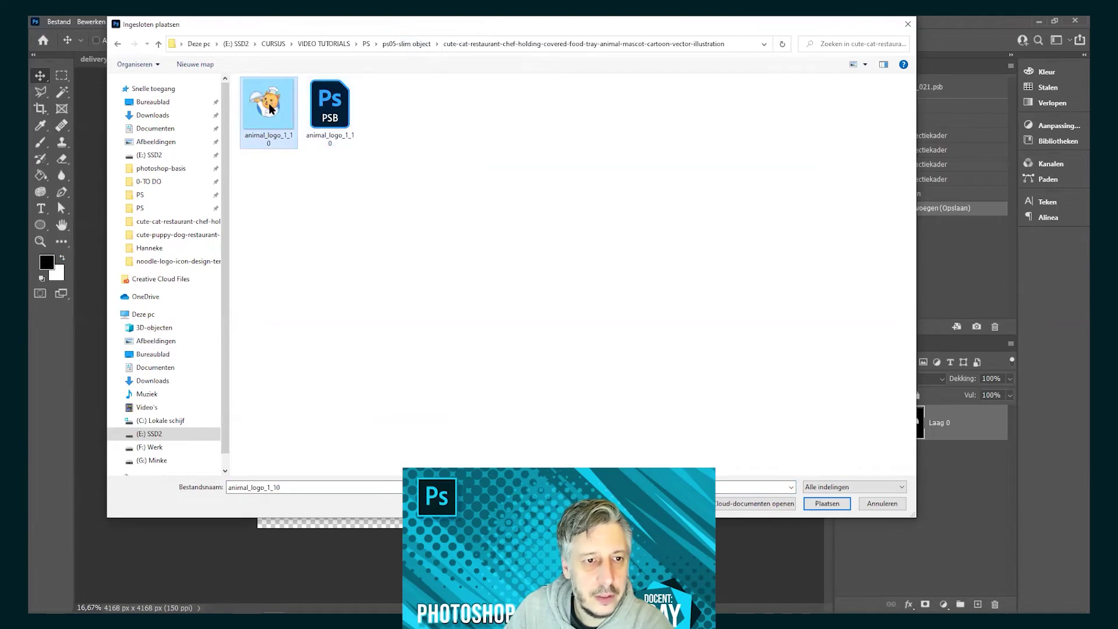
double_click(271, 108)
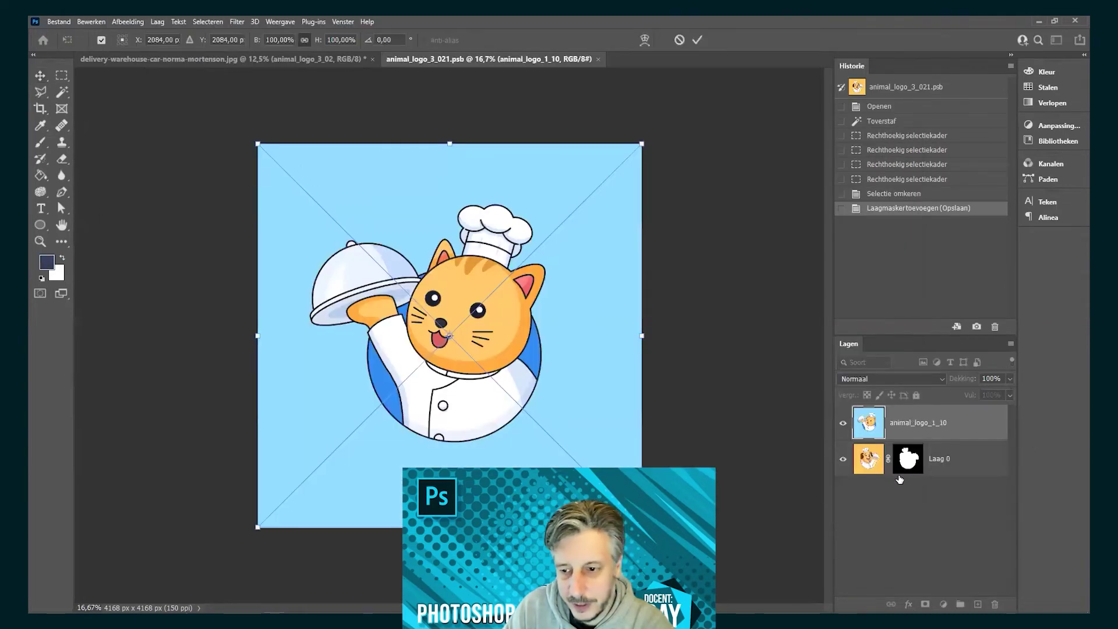
Step: Commit the placement, hide Laag 0, and mask out the cat logo's light blue background
click(842, 459)
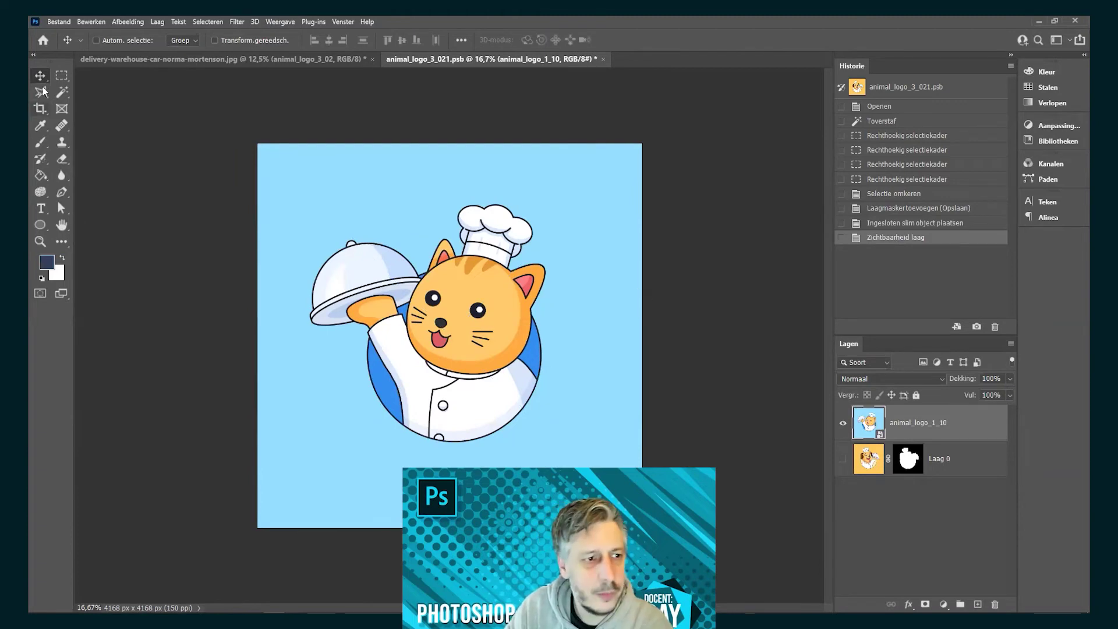
click(62, 97)
click(358, 191)
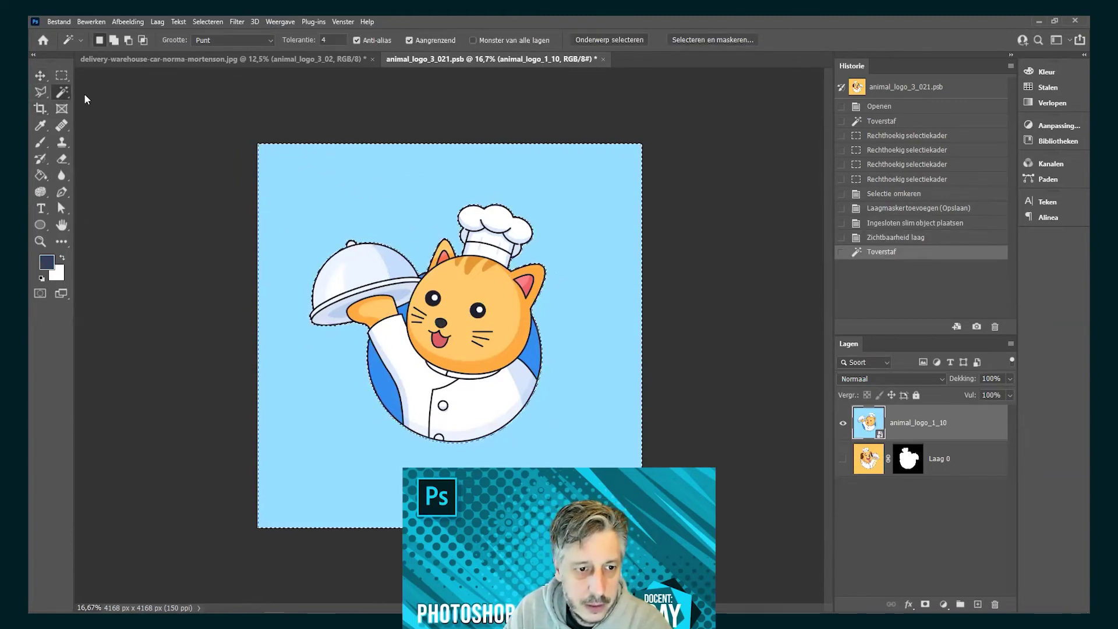
click(63, 75)
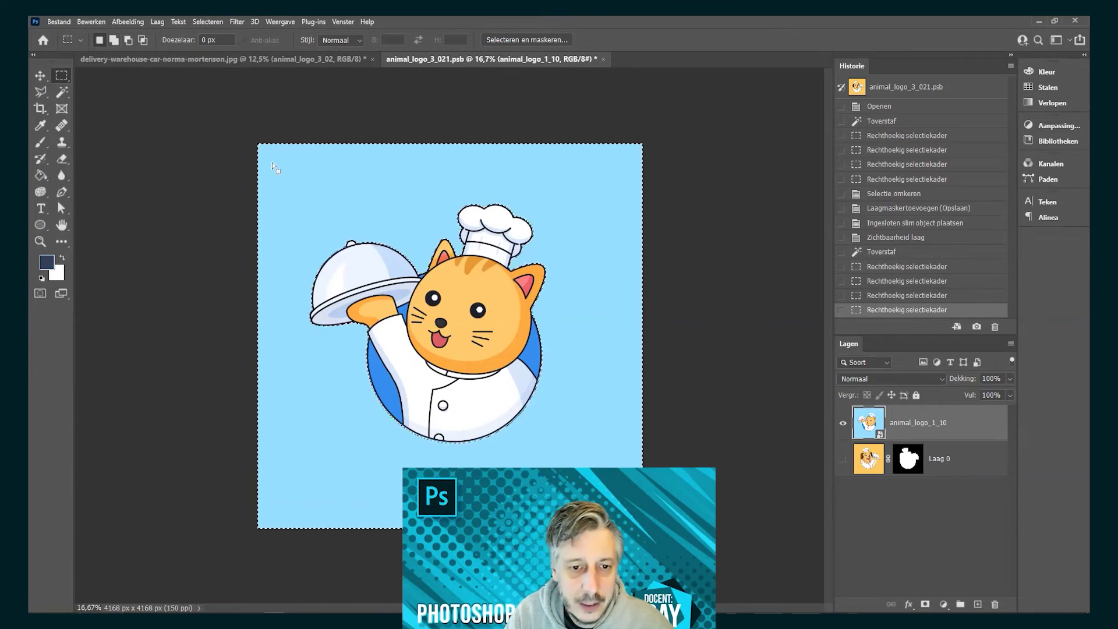
click(208, 21)
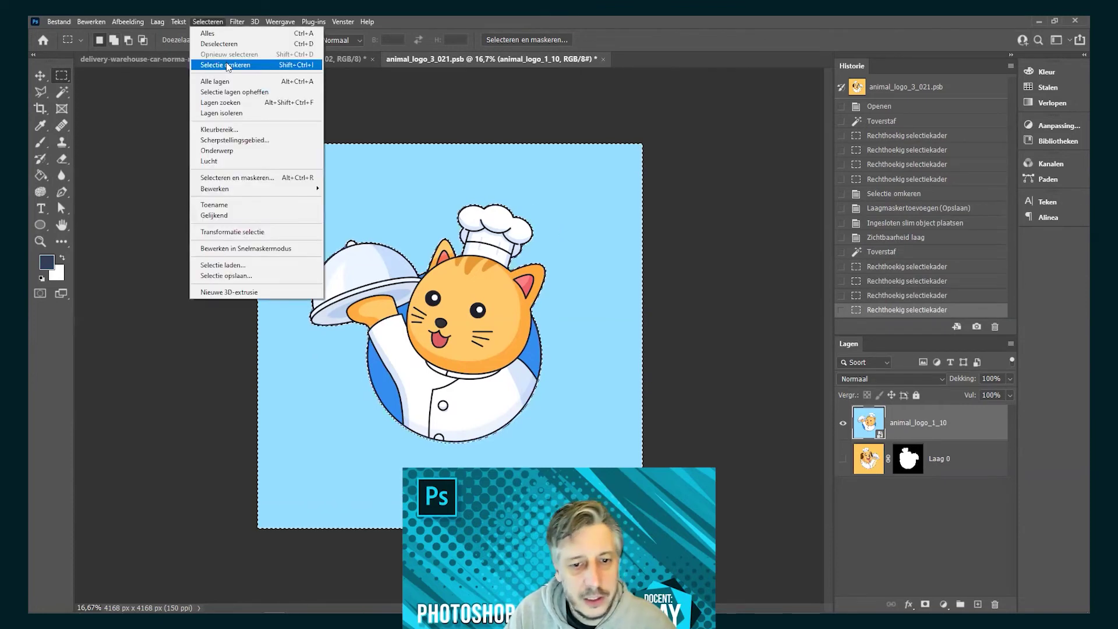
click(226, 67)
click(926, 604)
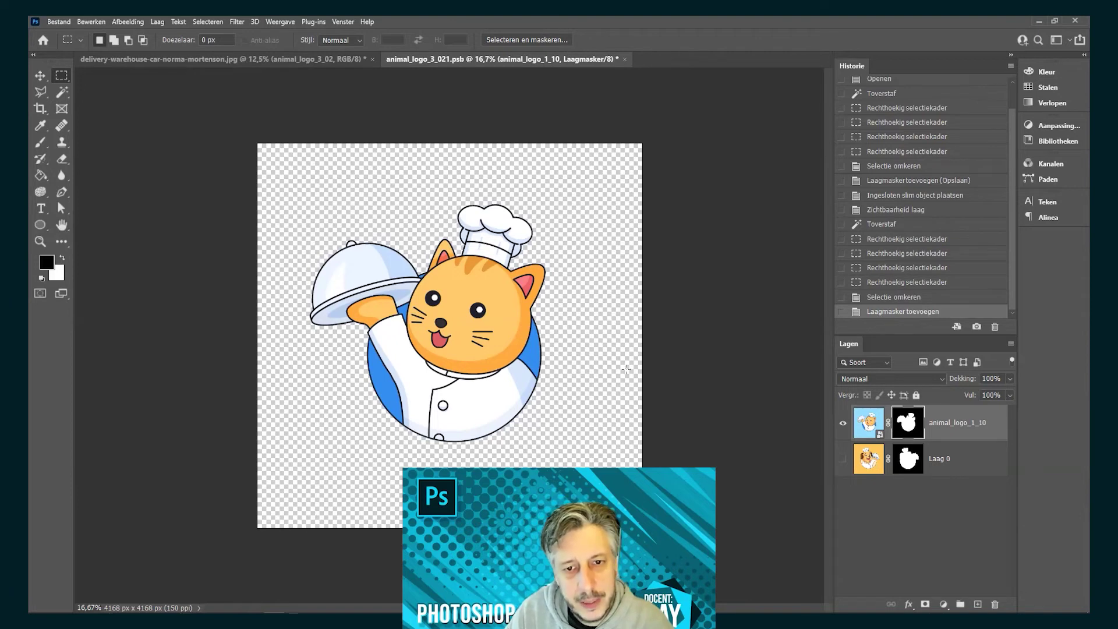
Step: Enlarge the cat logo layer to about 117% to match the old dog logo
click(843, 423)
click(842, 422)
click(842, 459)
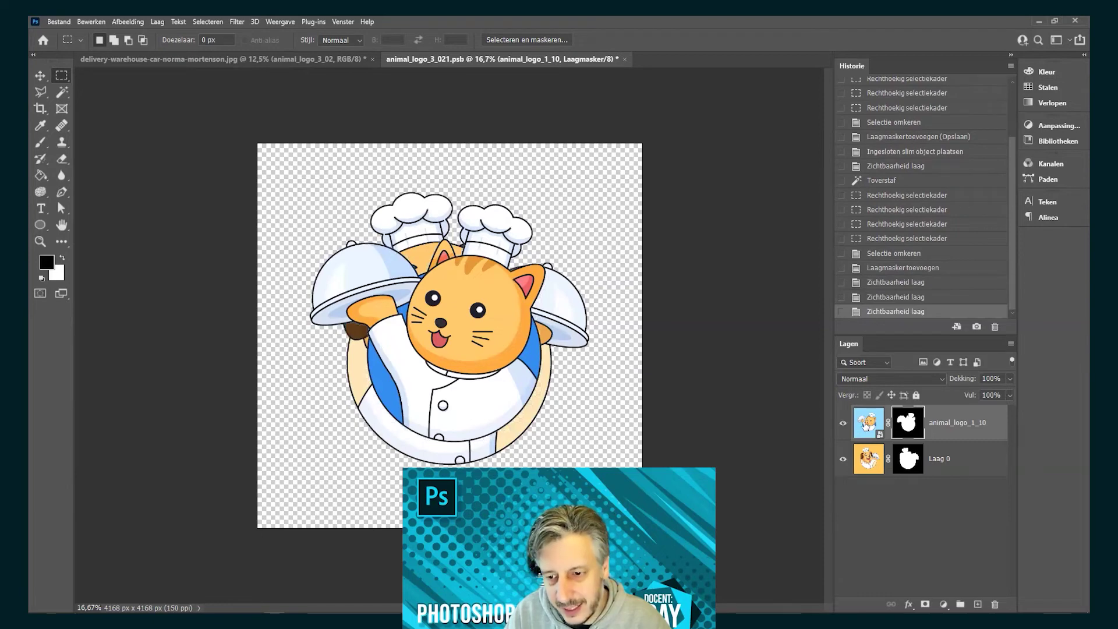
click(868, 422)
key(ctrl+t)
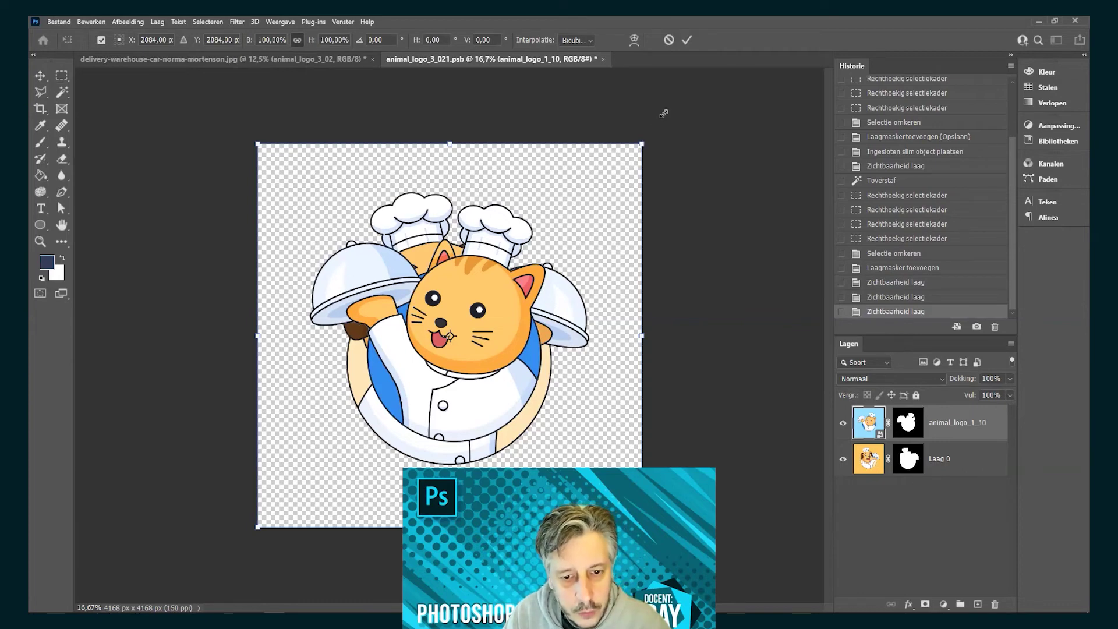
drag(667, 109, 693, 82)
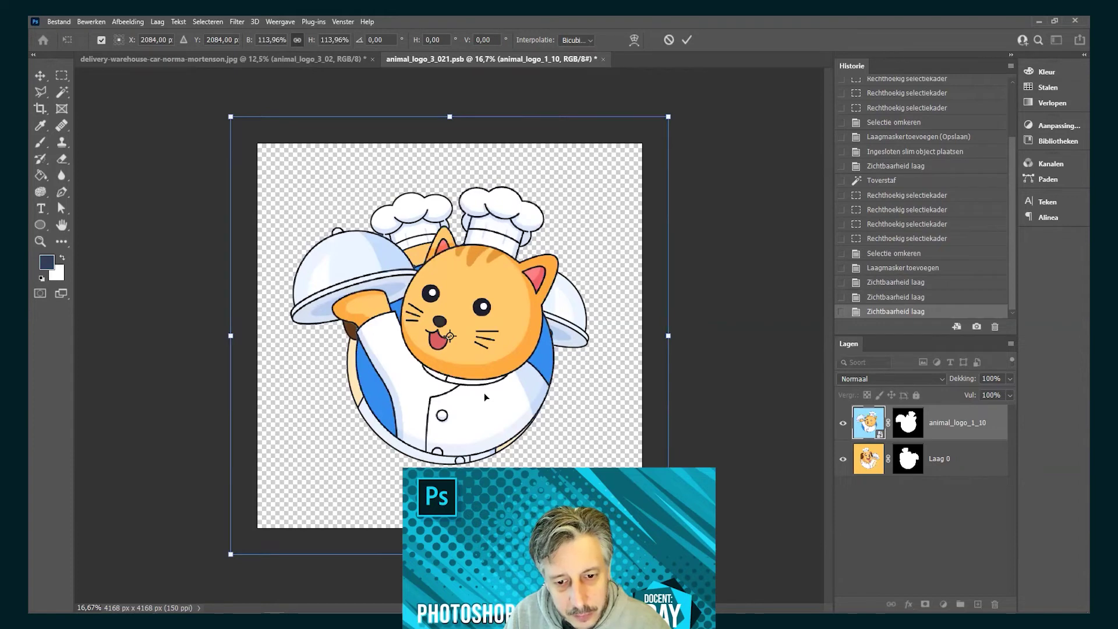
drag(484, 394, 478, 399)
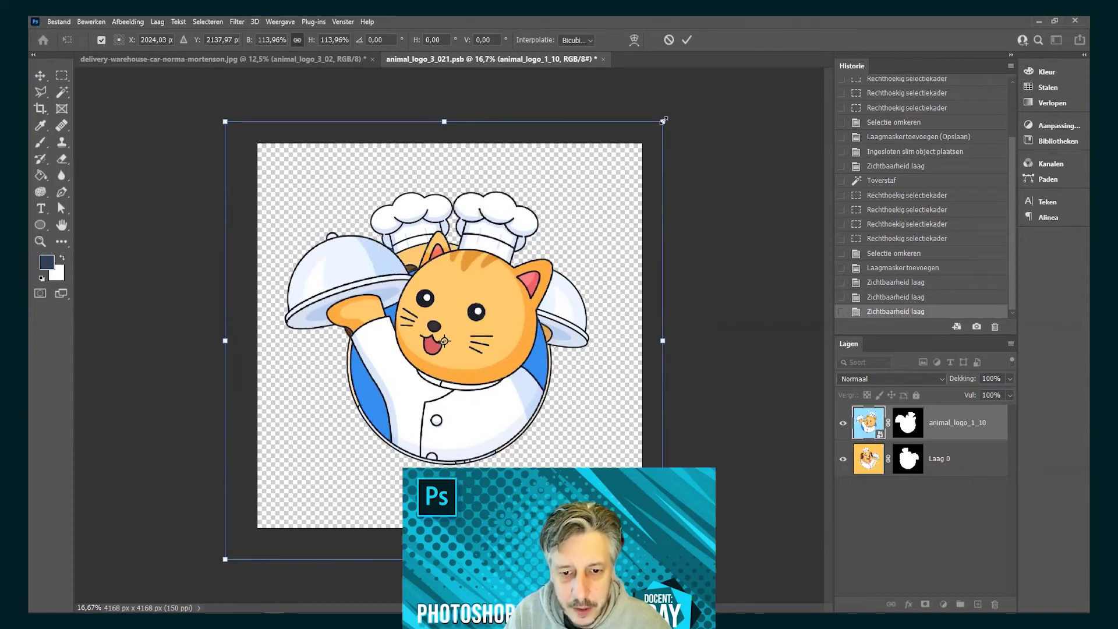
drag(668, 116, 673, 112)
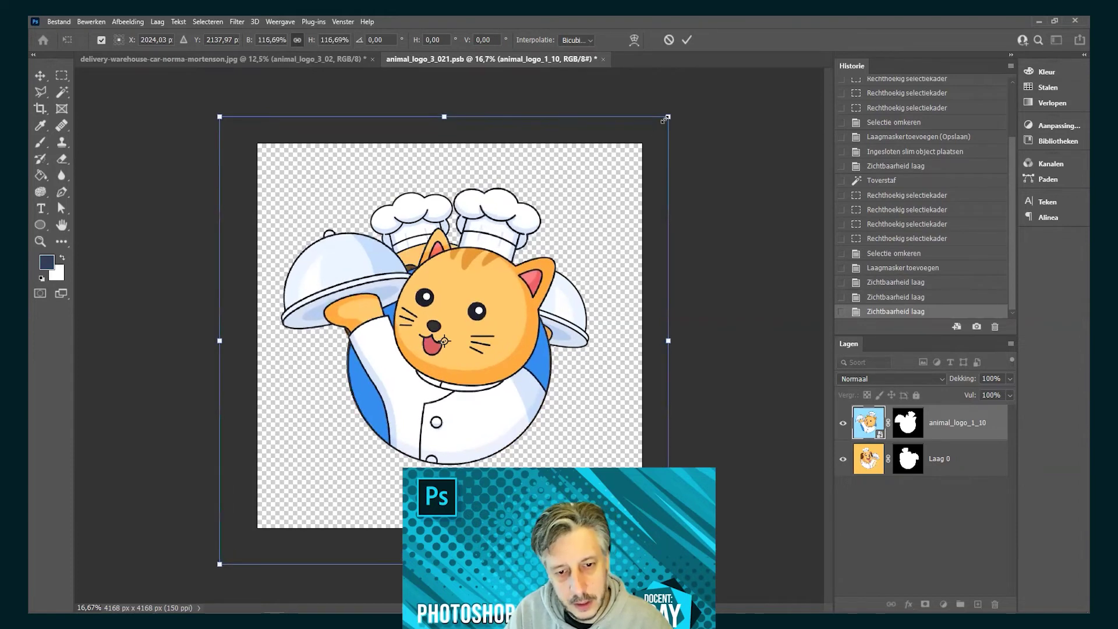
key(Return)
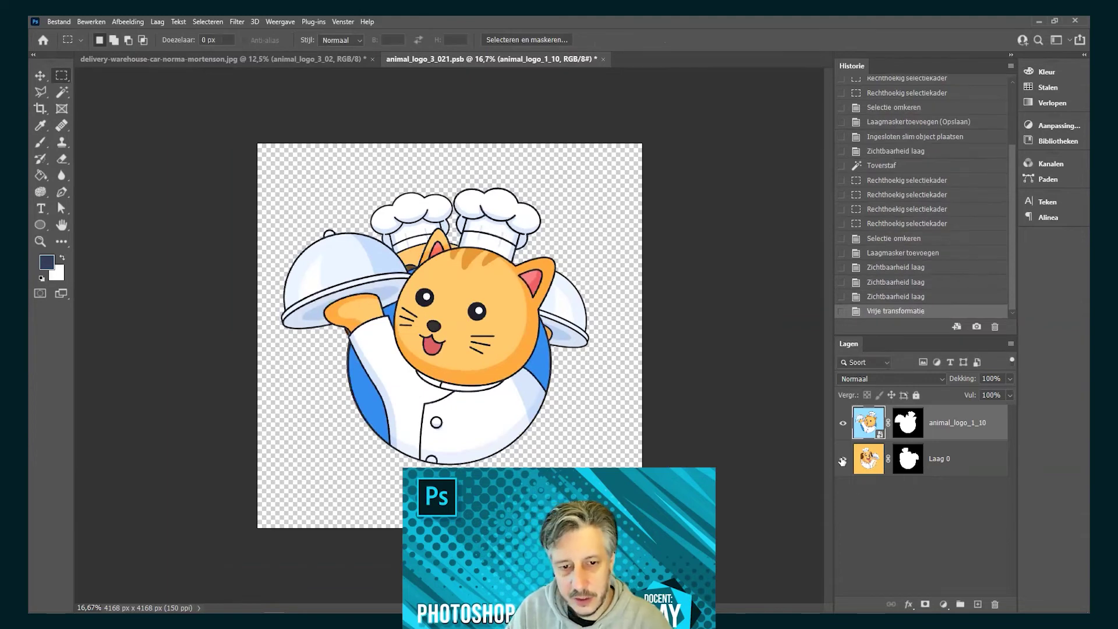
Step: Hide the dog layer Laag 0, save the logo document, and return to the van photo
click(843, 459)
key(ctrl+s)
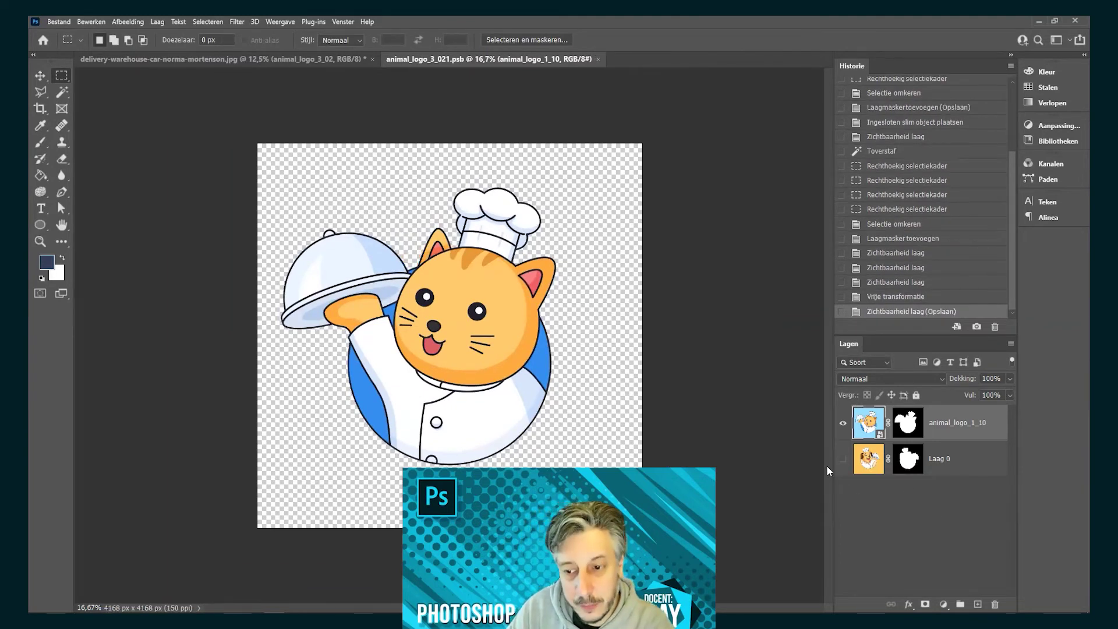
click(842, 422)
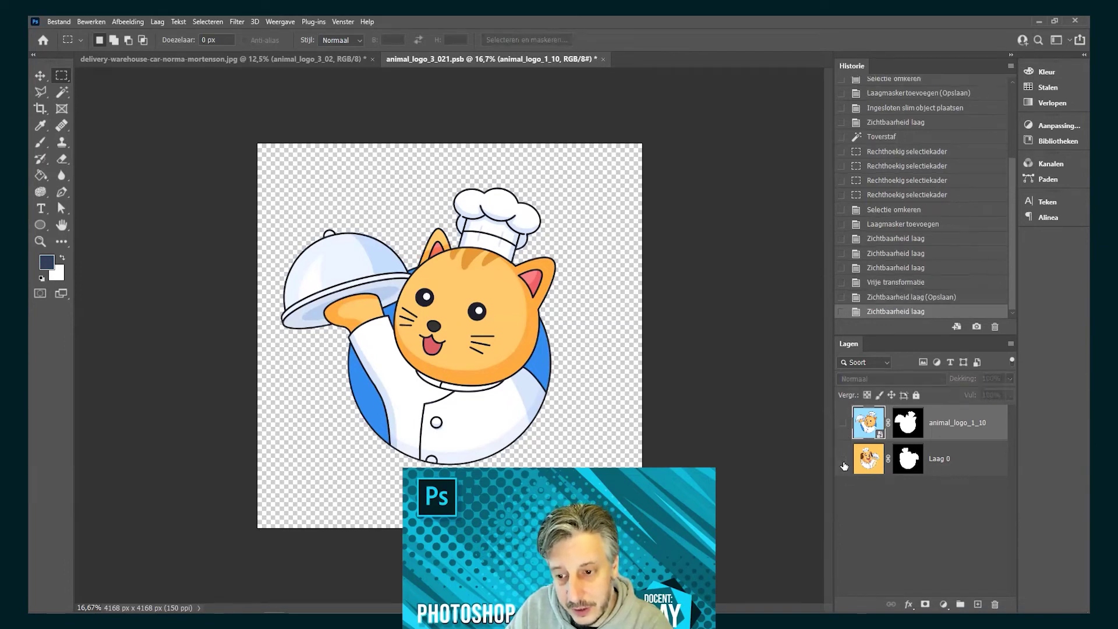
click(842, 458)
click(842, 423)
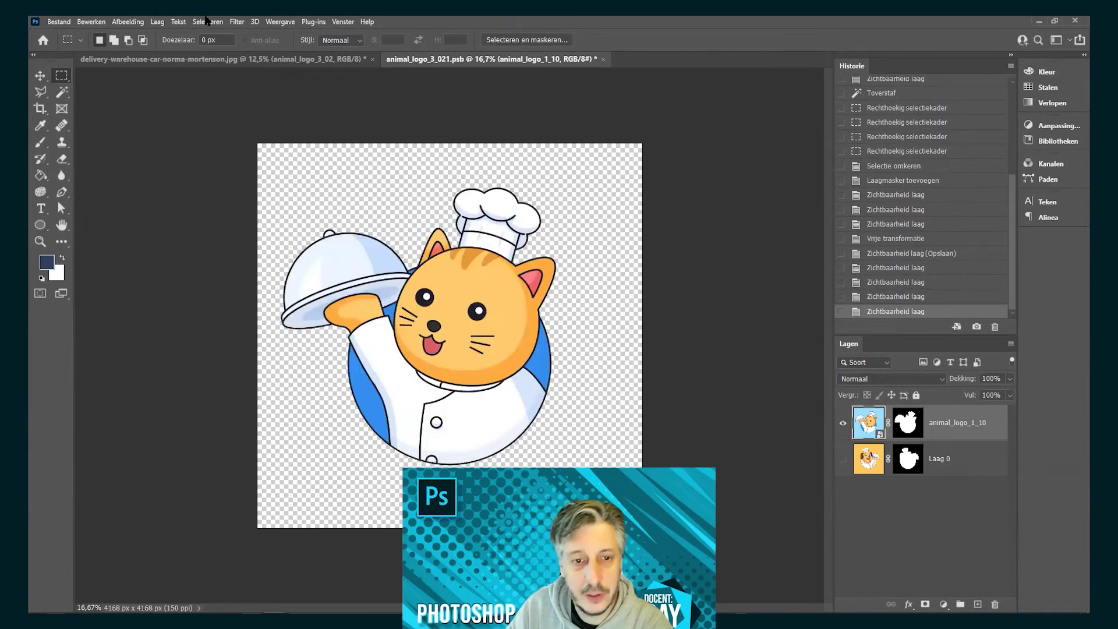
click(204, 59)
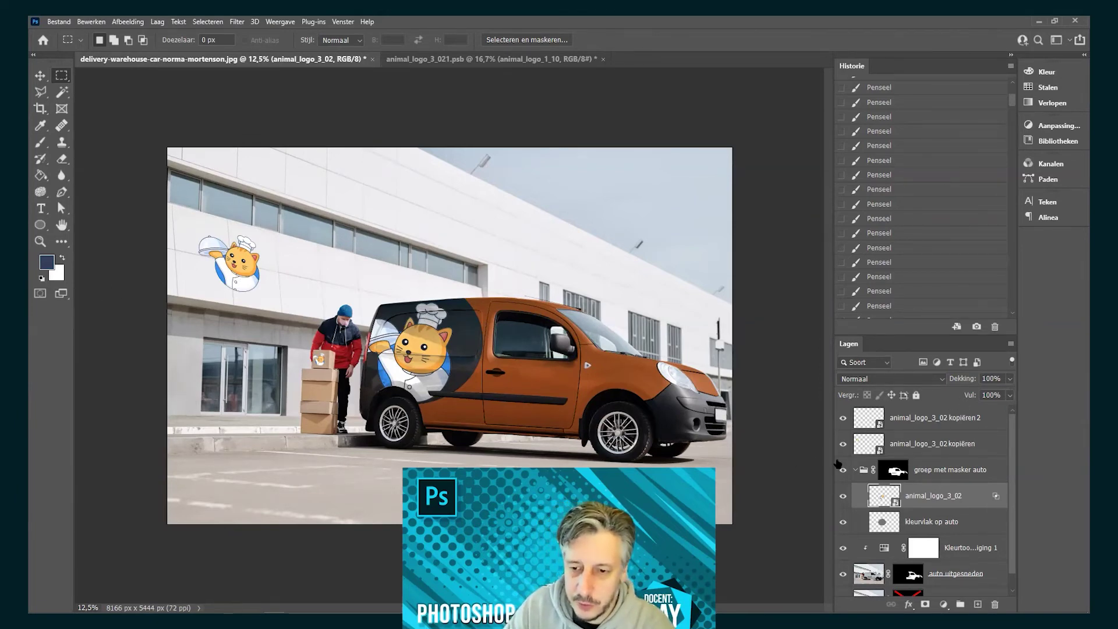
Step: Select the animal_logo_3_02 kopiëren layer in the van photo
click(903, 445)
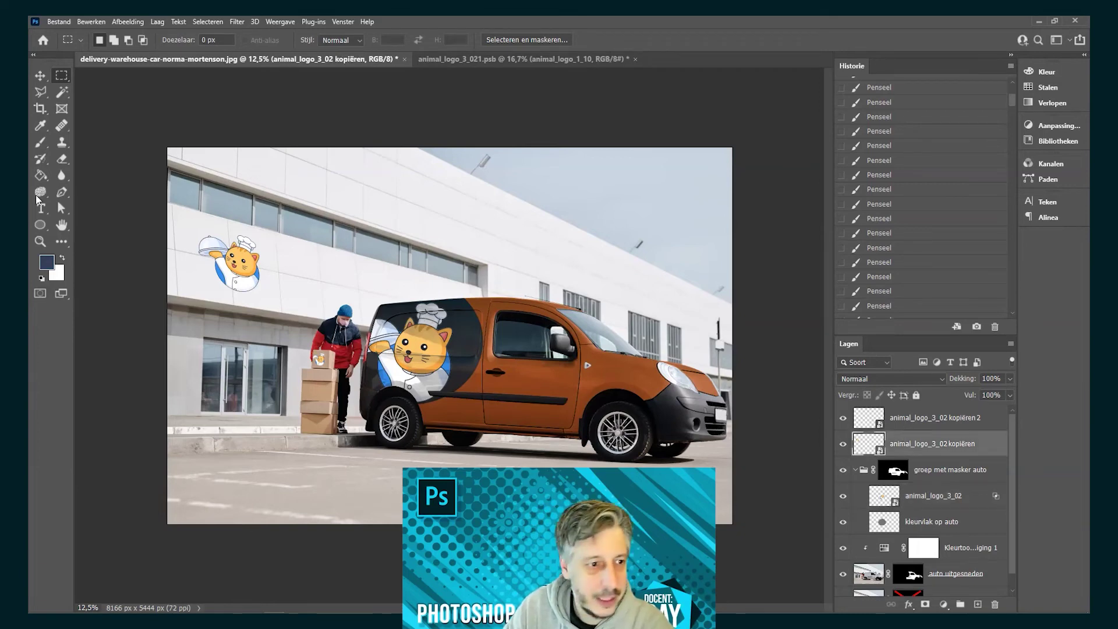
Step: On a new layer, paint soft white 400 px brush strokes over the wall's cat logo
click(41, 144)
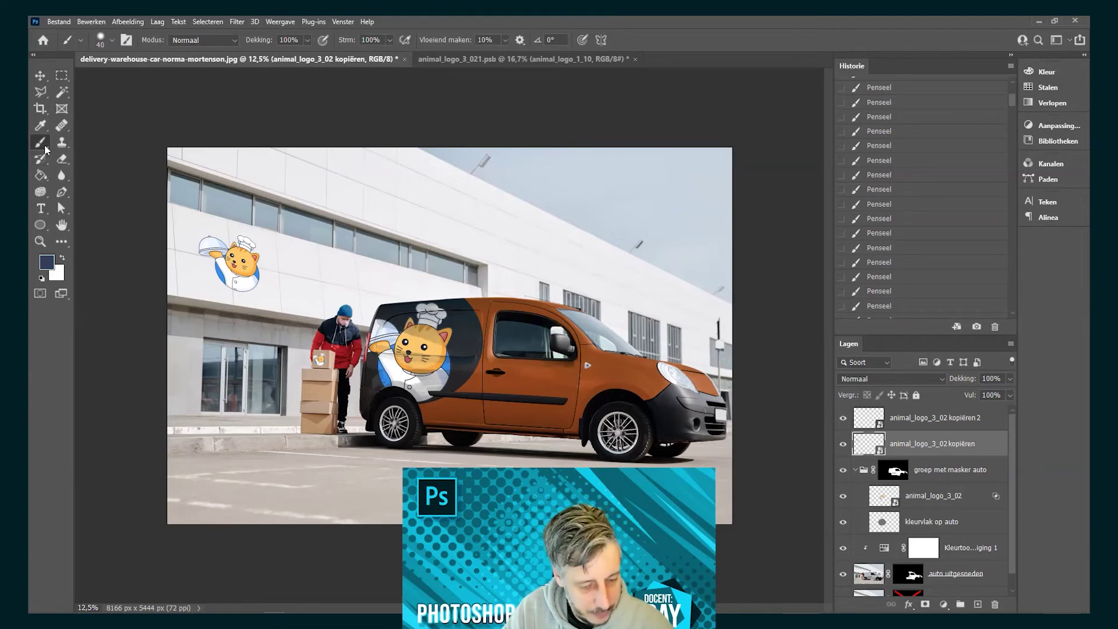
key(x)
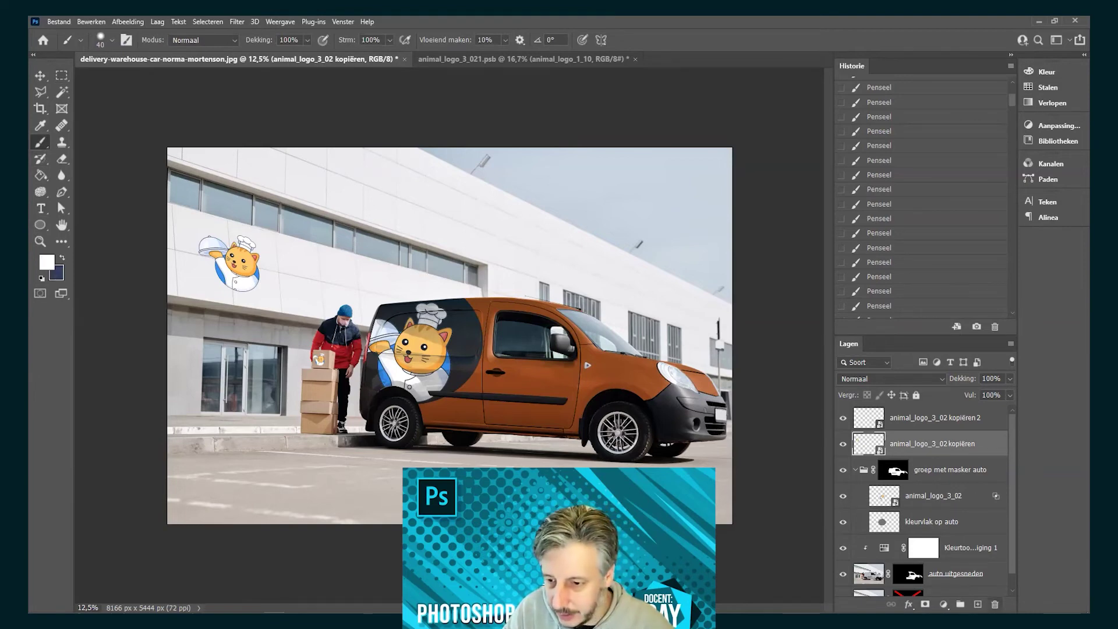
click(978, 604)
key(bracketright)
key(bracketright)
key(bracketright)
key(bracketright)
key(bracketright)
key(bracketright)
key(bracketright)
key(bracketright)
right_click(239, 249)
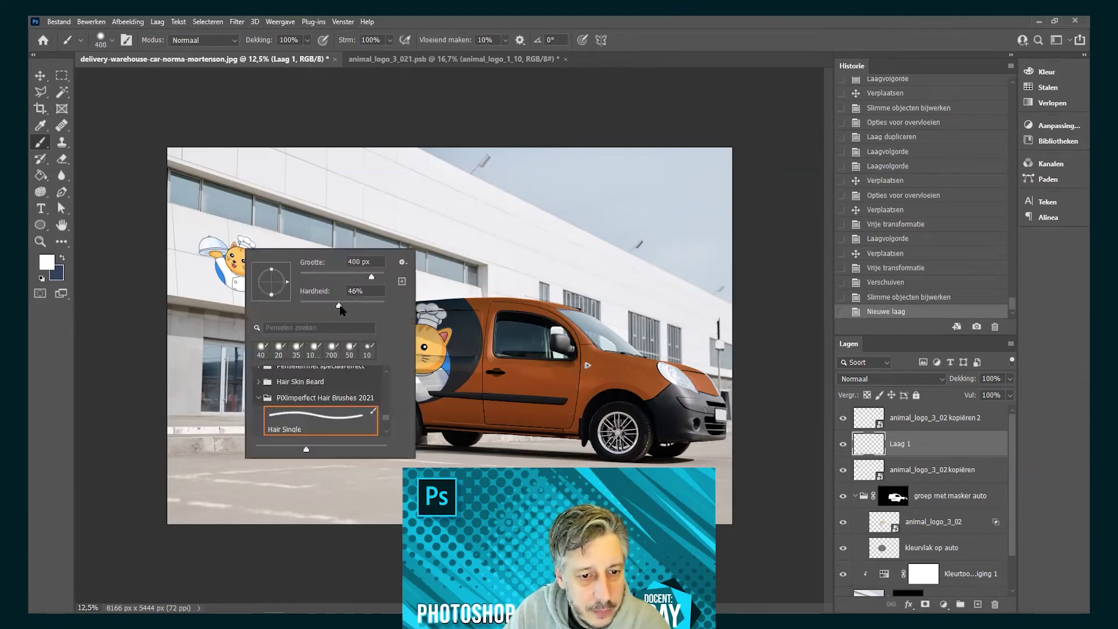
key(Return)
drag(279, 259, 145, 259)
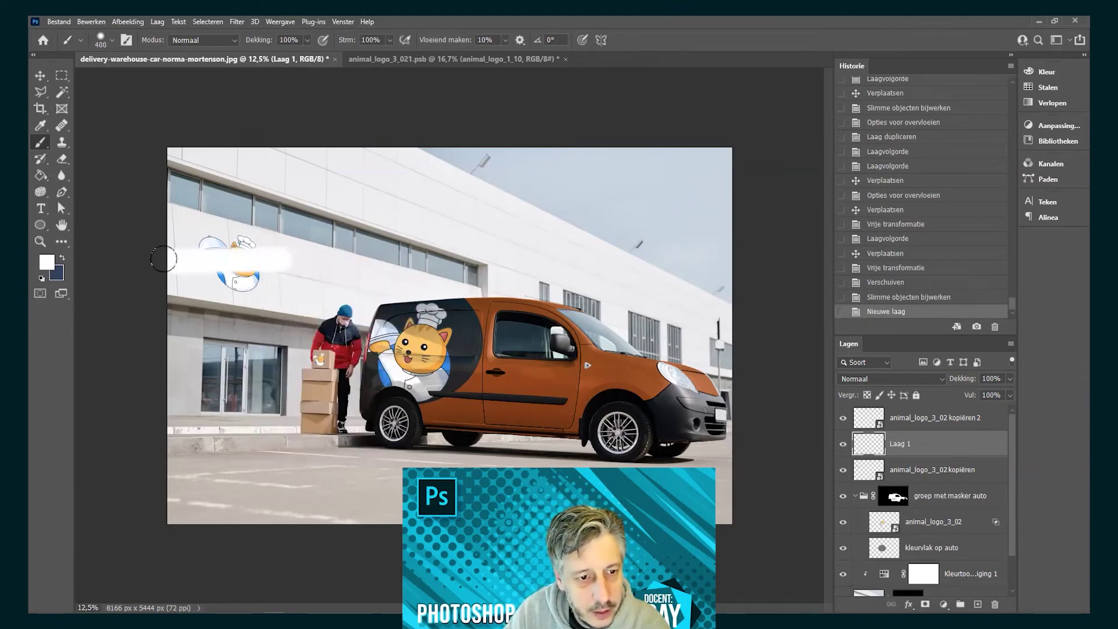
drag(256, 245, 198, 244)
click(207, 238)
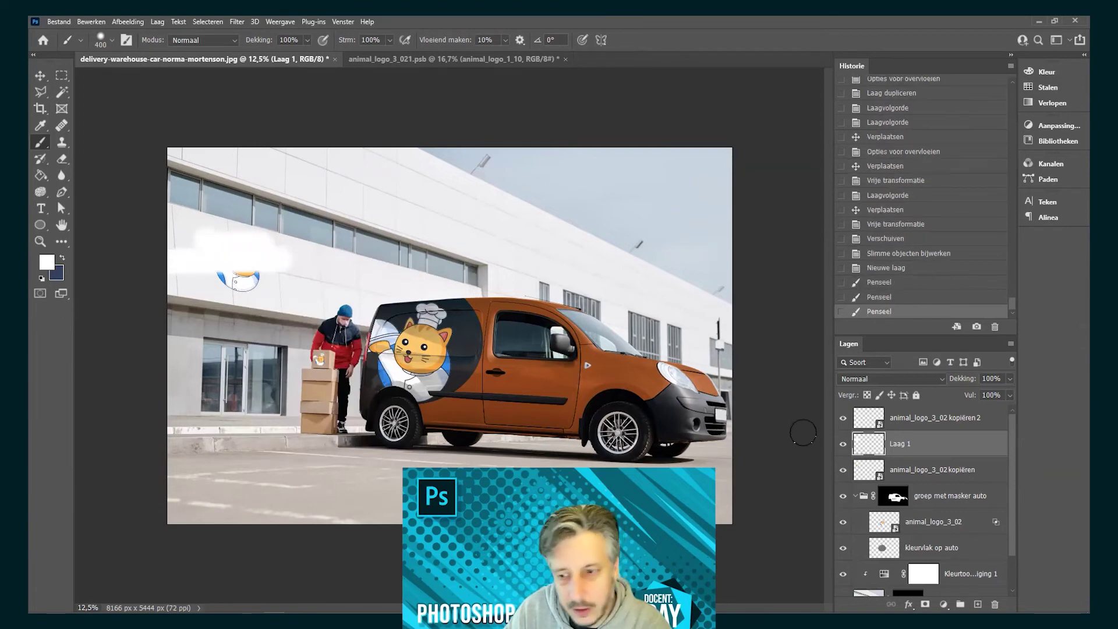
Step: Set Laag 1 to 57% opacity and clip it to the wall logo layer
drag(1010, 380, 977, 395)
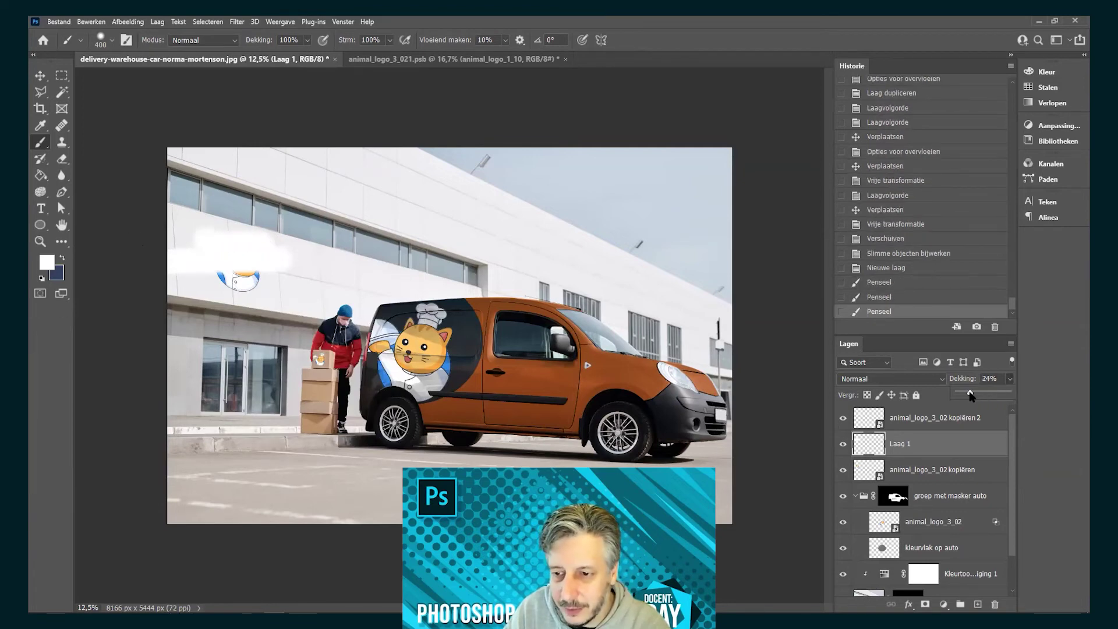
drag(977, 393, 987, 393)
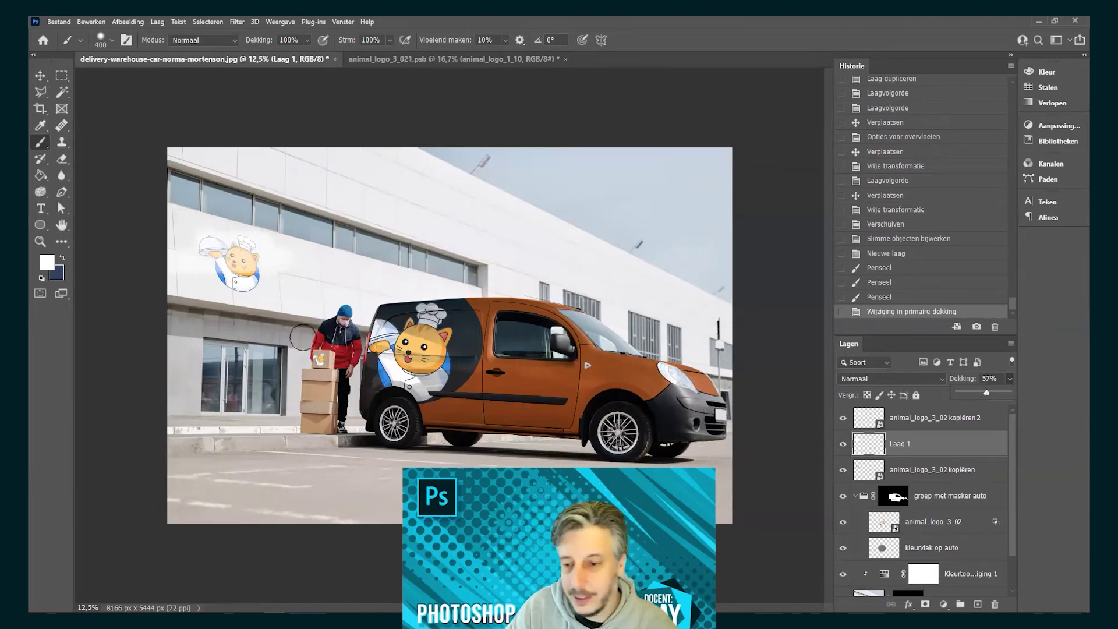
right_click(945, 449)
click(847, 358)
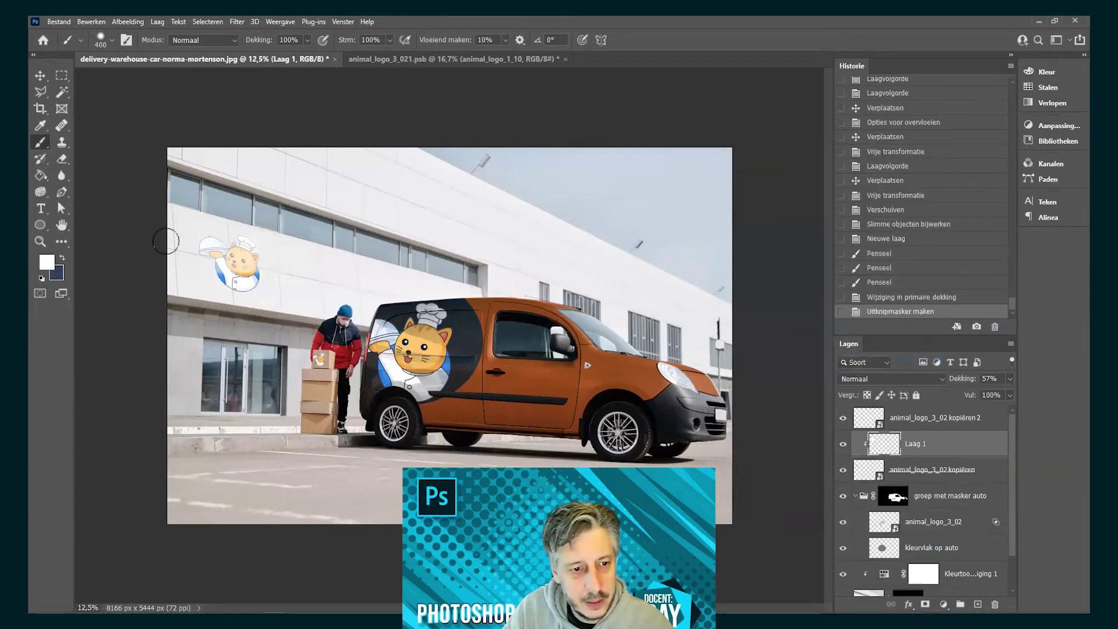
click(842, 445)
click(842, 444)
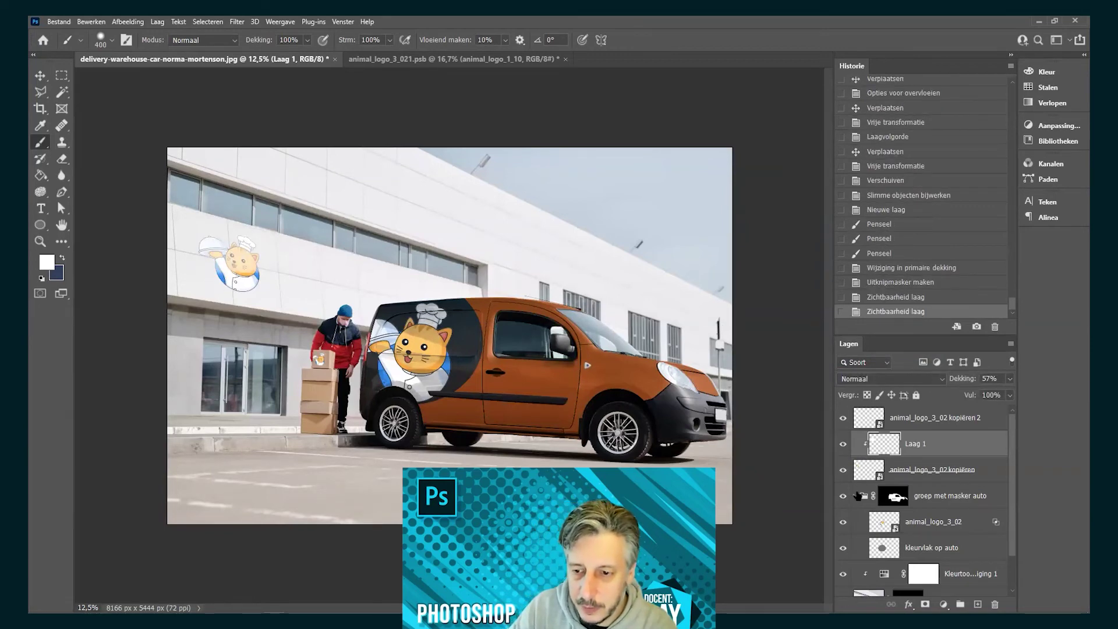
double_click(891, 522)
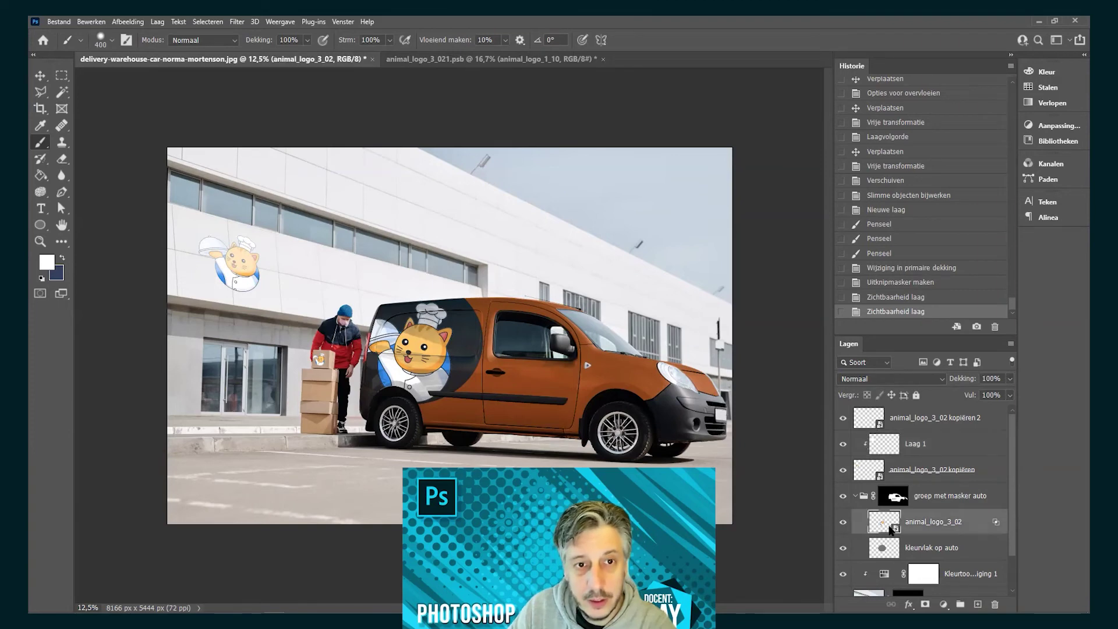
Step: In the logo file, hide animal_logo_1_10, show the dog layer Laag 0, and save
click(842, 425)
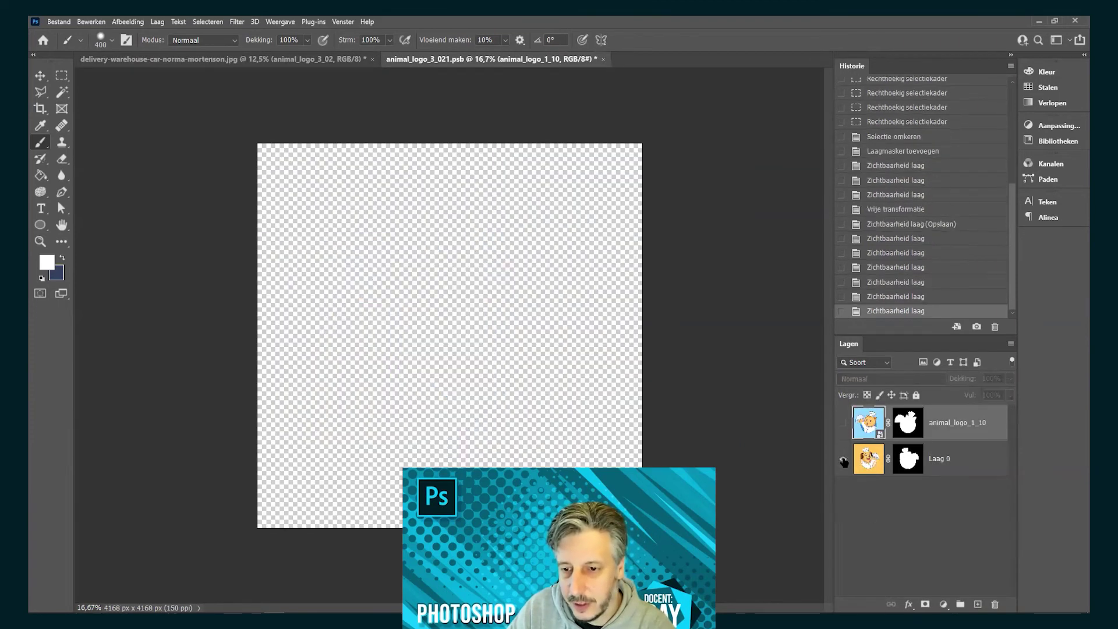
click(842, 459)
key(ctrl+s)
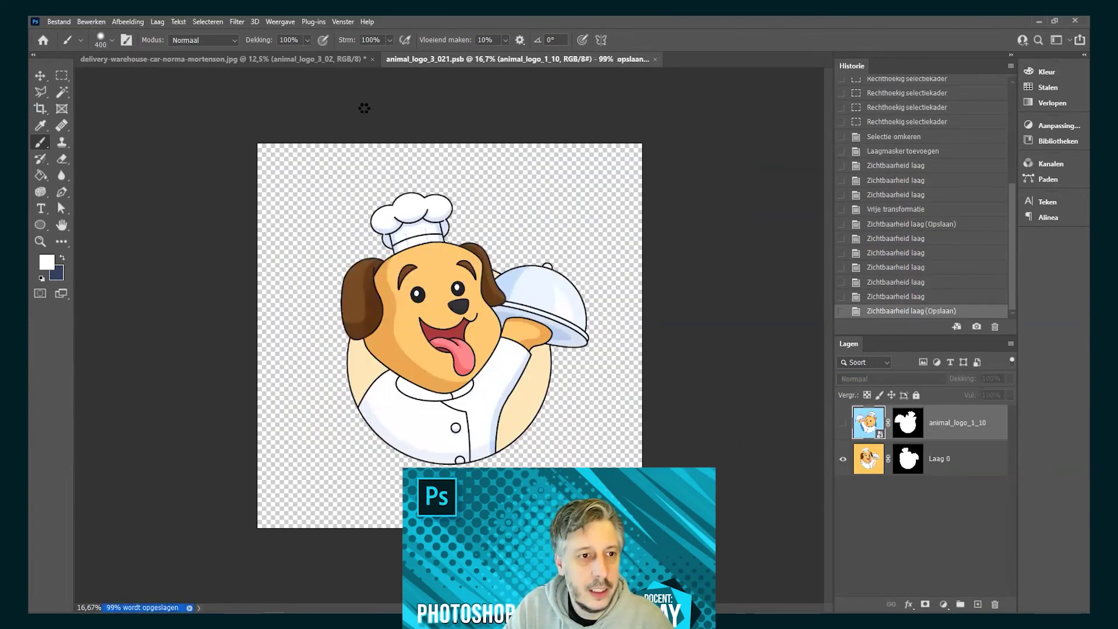
Step: Back in the van photo, compare the wall logo with and without its white shading, then select animal_logo_3_02 kopiëren 2
click(266, 59)
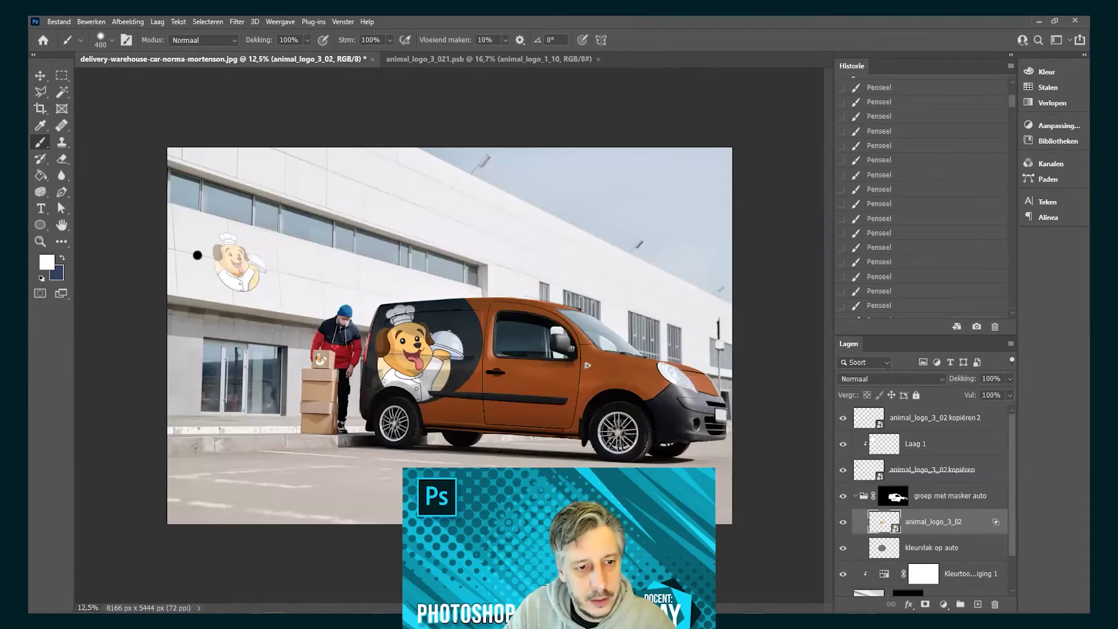
click(843, 444)
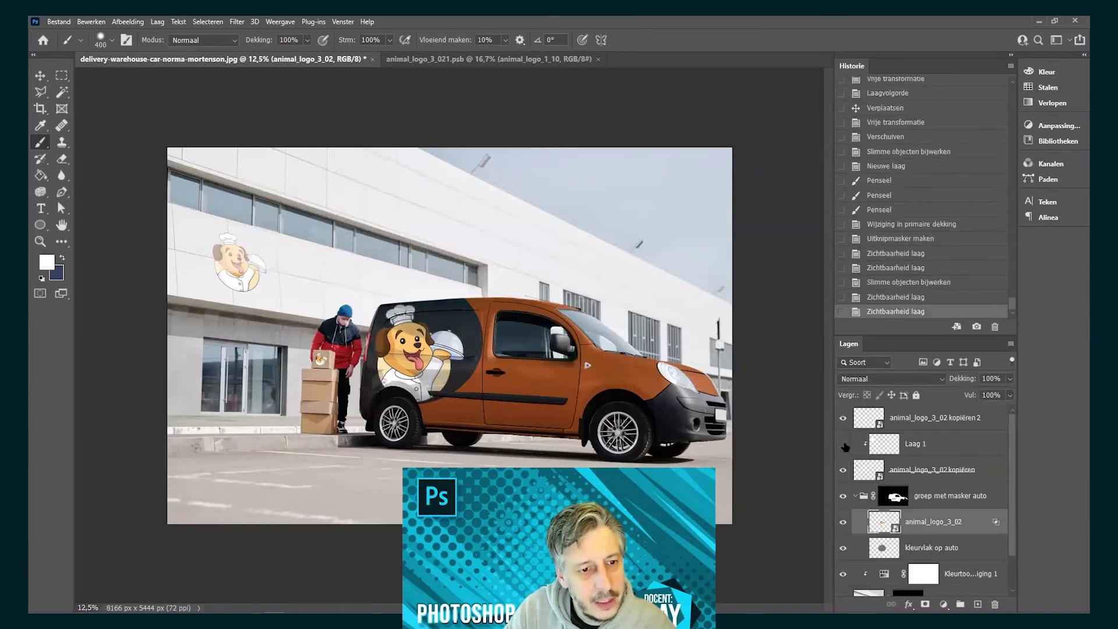
click(843, 443)
click(843, 444)
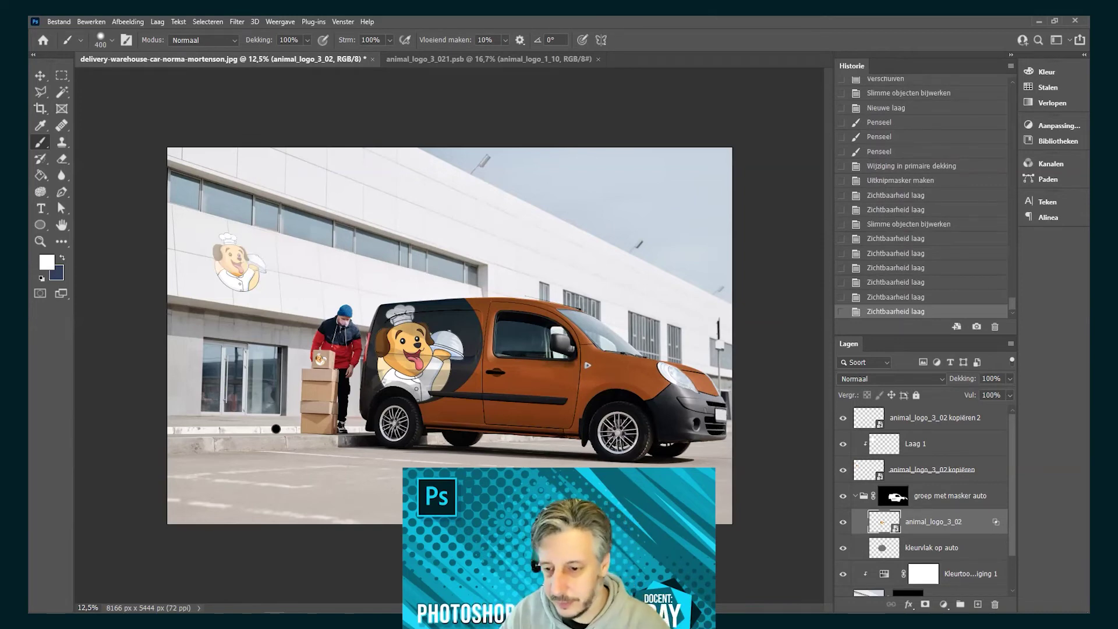
scroll(984, 531, down, 2)
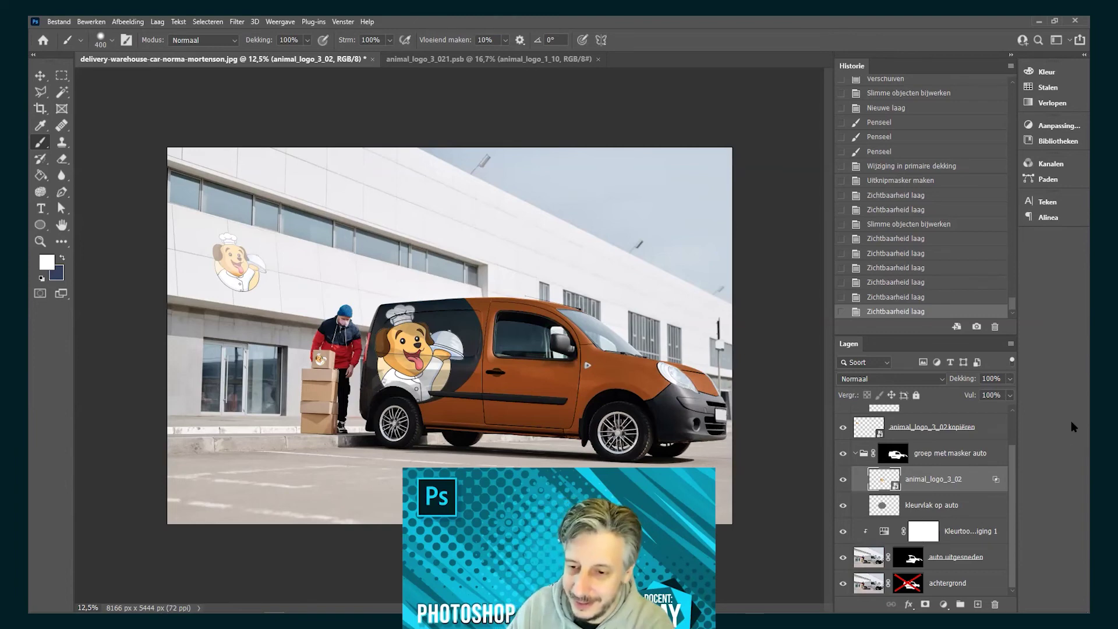
scroll(933, 528, up, 3)
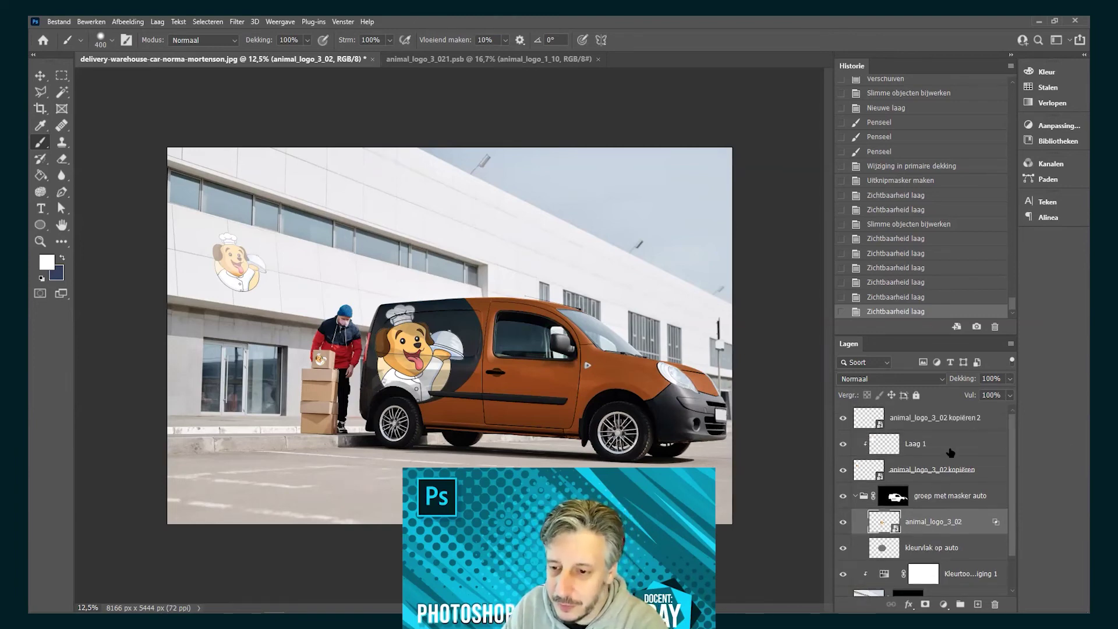
click(918, 415)
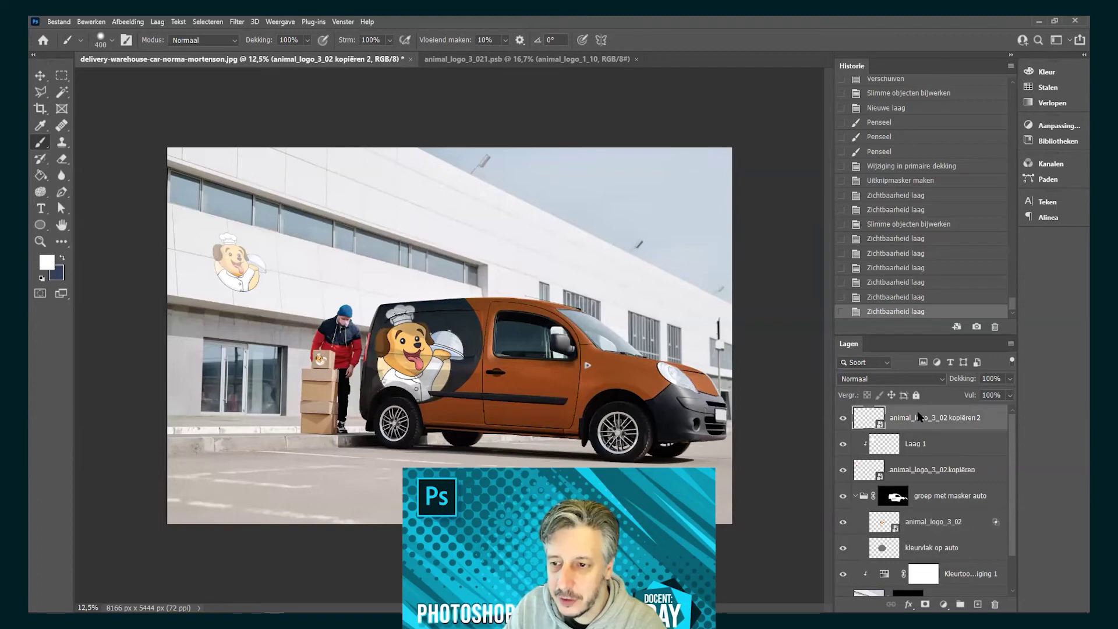
Step: Make an independent smart object copy of the dog logo, enlarged and skewed high on the wall
right_click(919, 417)
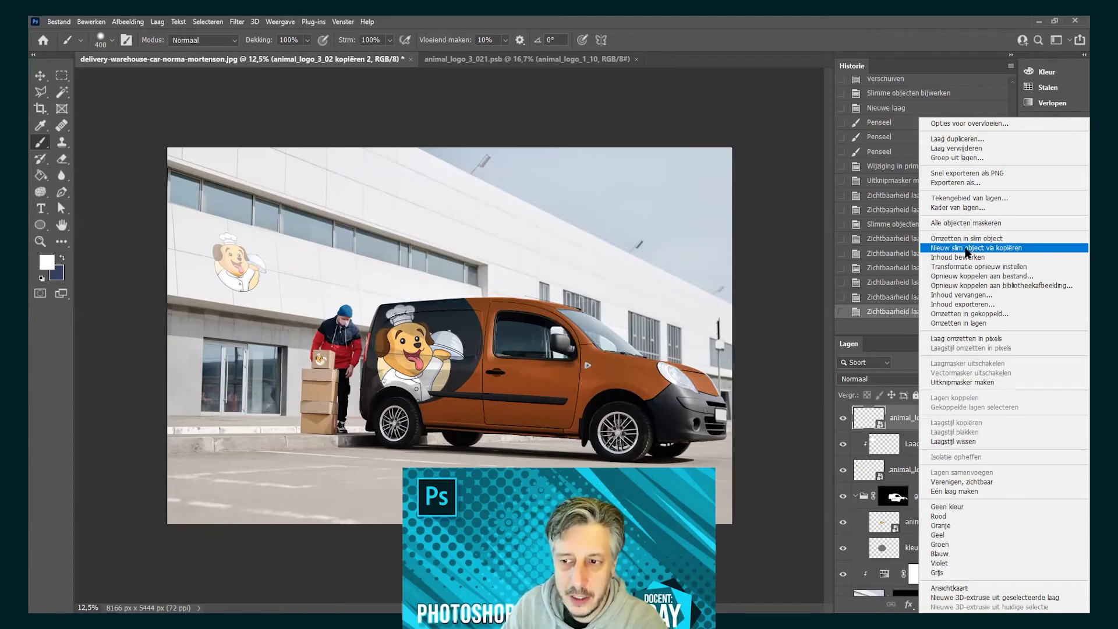
click(965, 249)
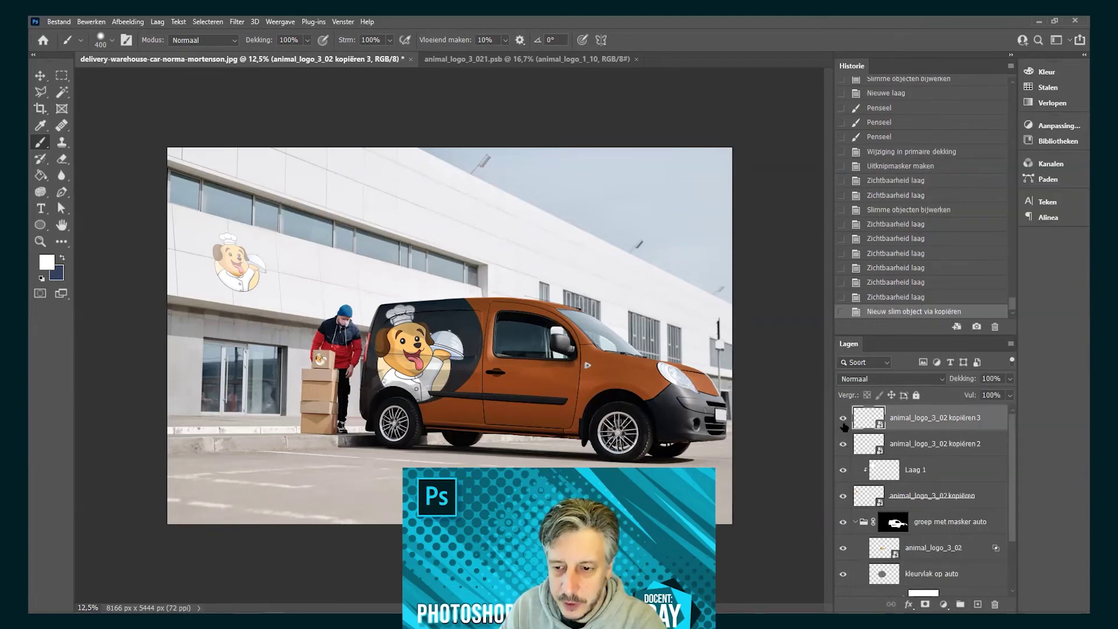
click(39, 75)
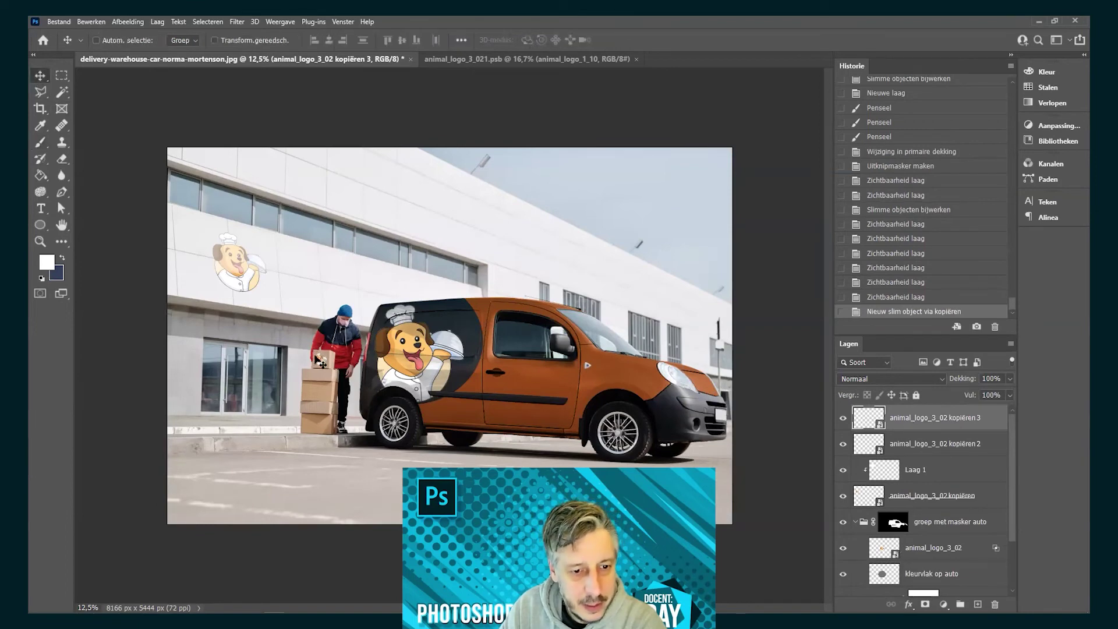
drag(379, 214, 398, 204)
key(ctrl+t)
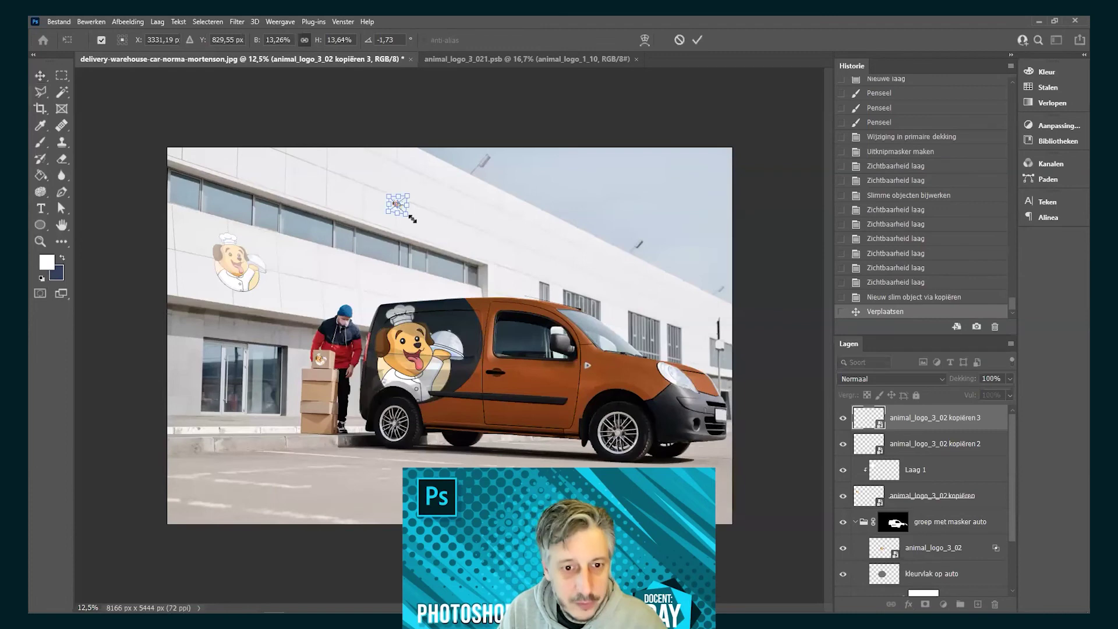
drag(387, 235, 367, 276)
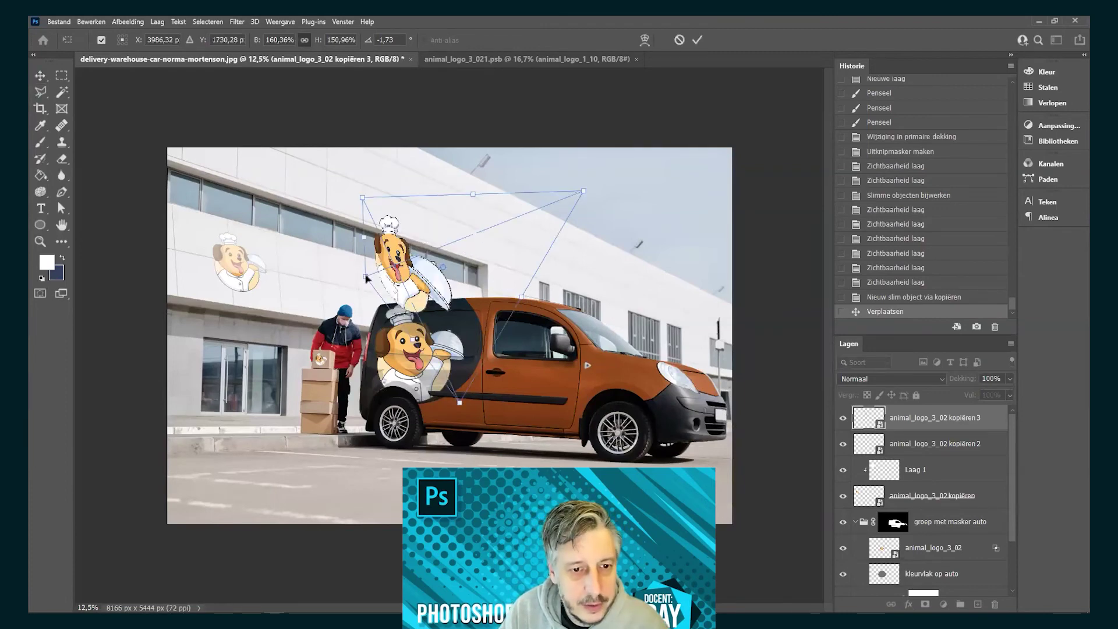
drag(389, 271, 459, 404)
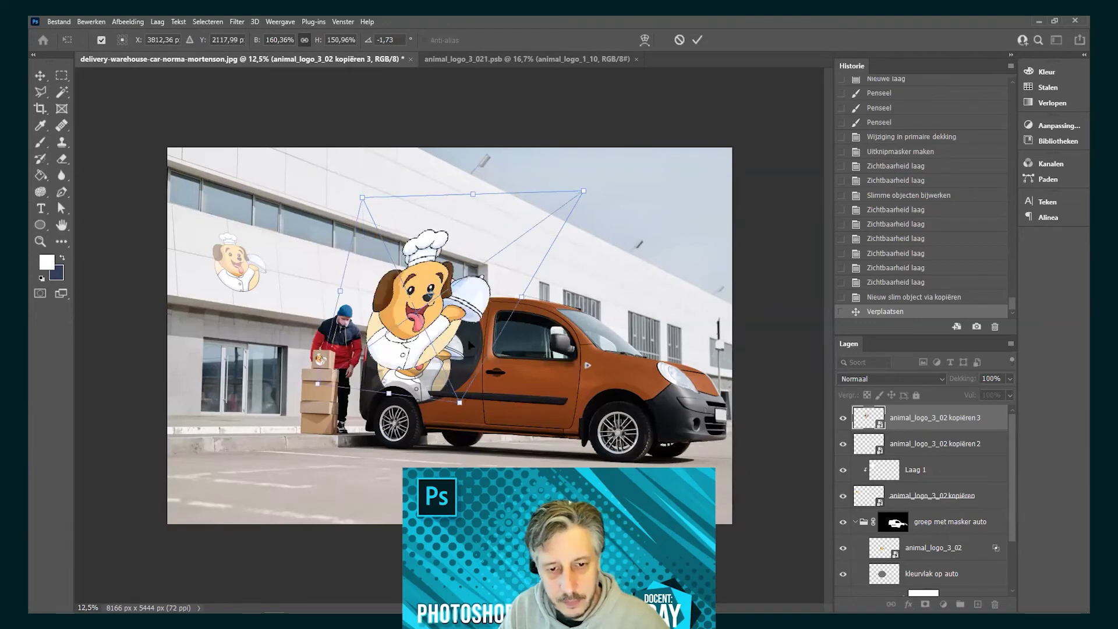
key(Return)
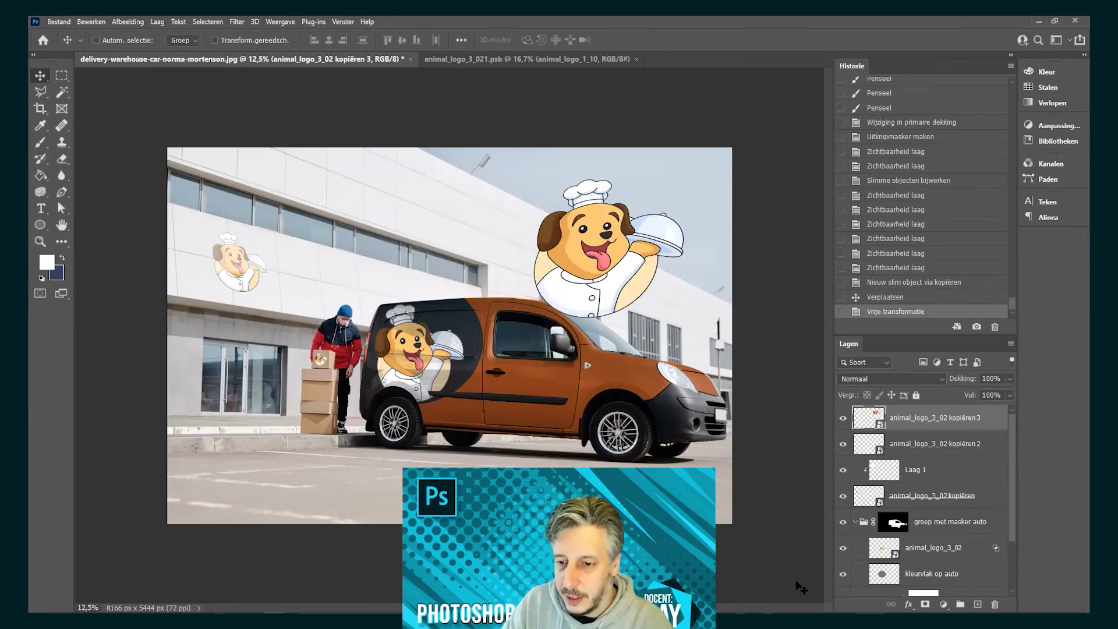
Step: In the linked logo's contents, show the cat artwork, hide the dog, and save
double_click(871, 503)
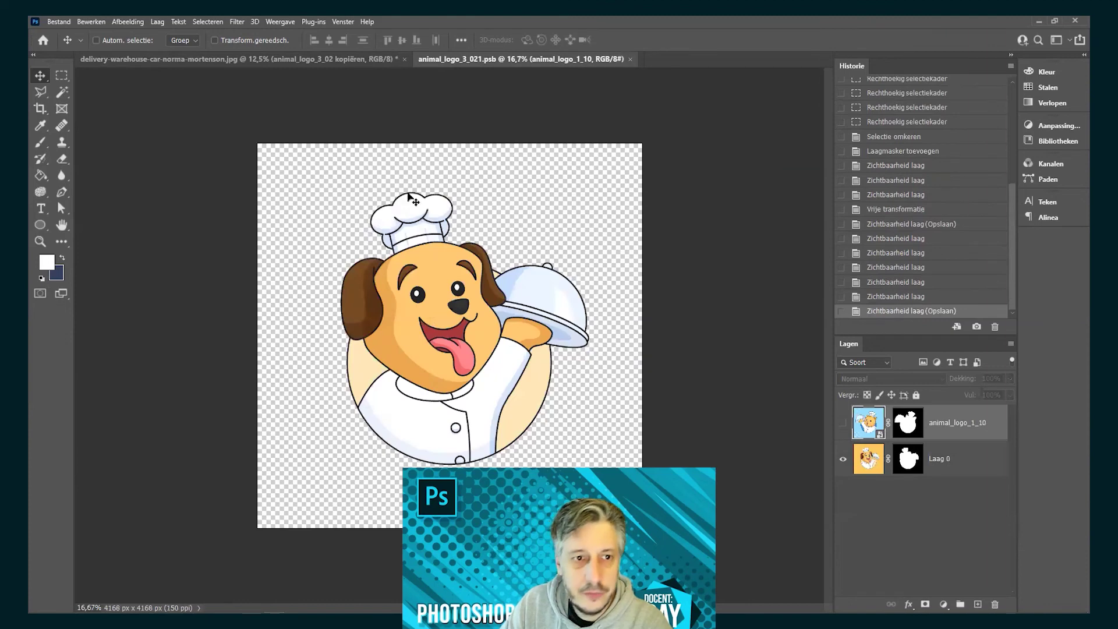
click(843, 423)
click(843, 459)
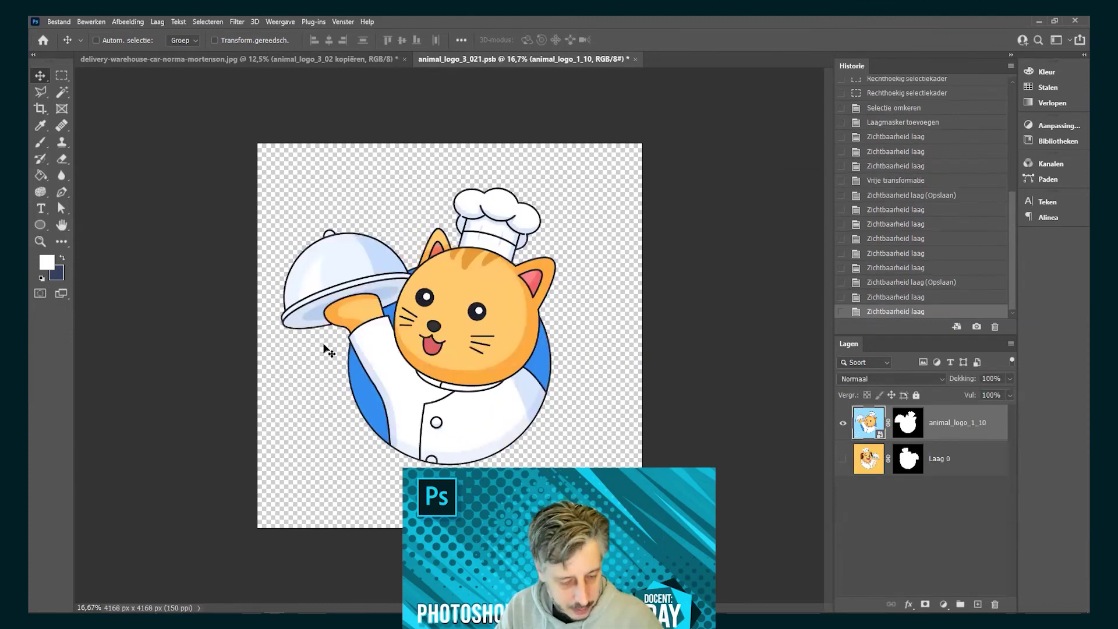
key(ctrl+s)
click(322, 62)
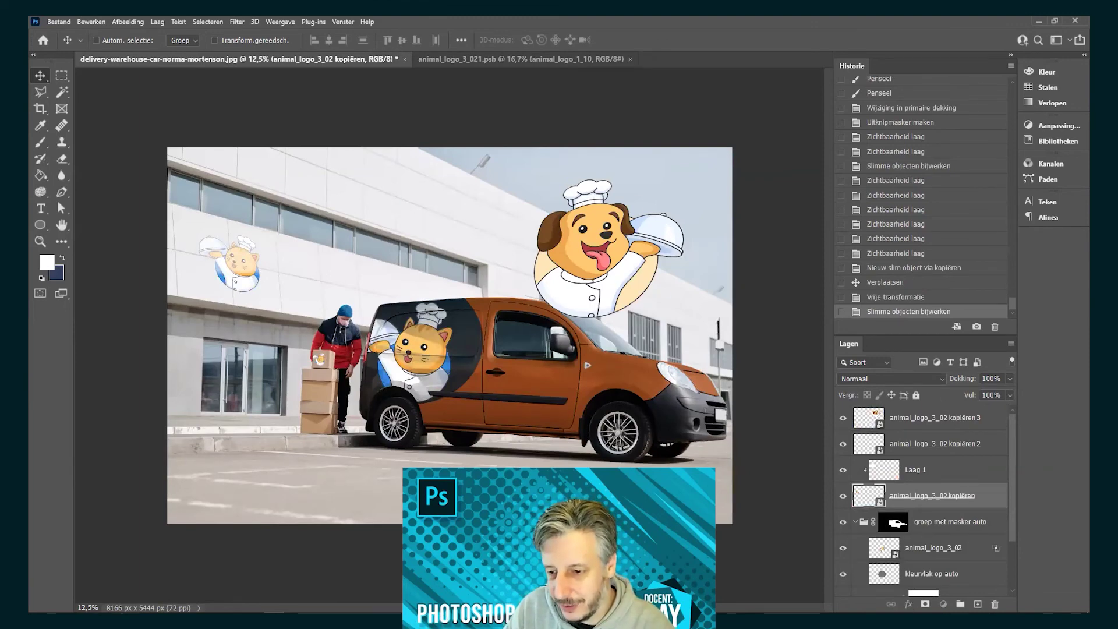
Step: Delete the dog logo copy and select Kleurtoon/verzadiging 1, auto uitgesneden and achtergrond
key(Delete)
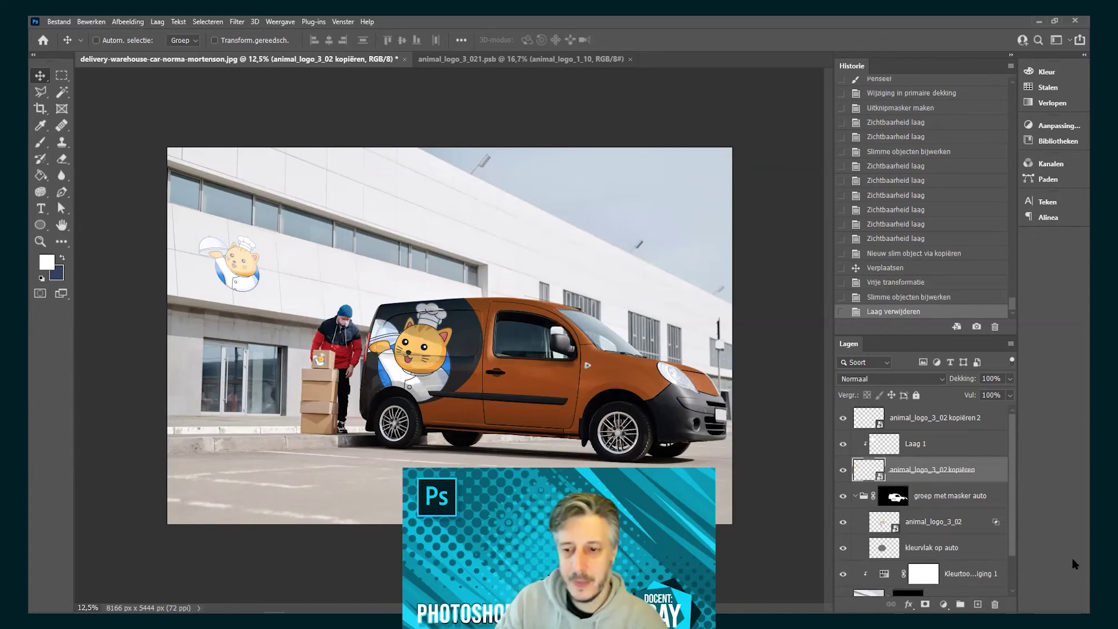
scroll(848, 564, down, 2)
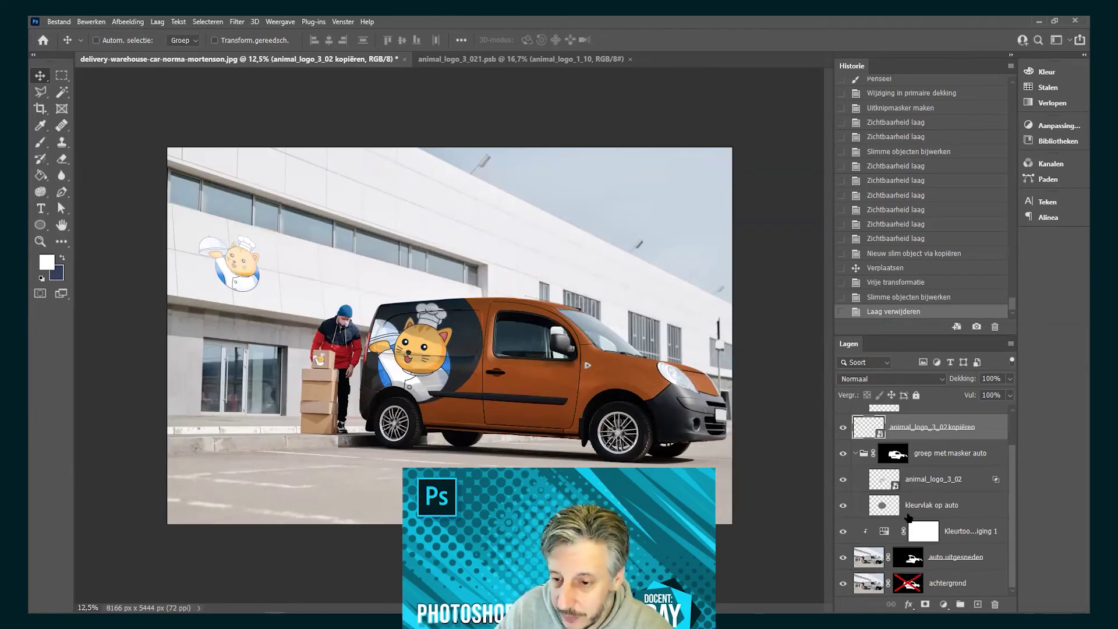
click(952, 528)
click(984, 554)
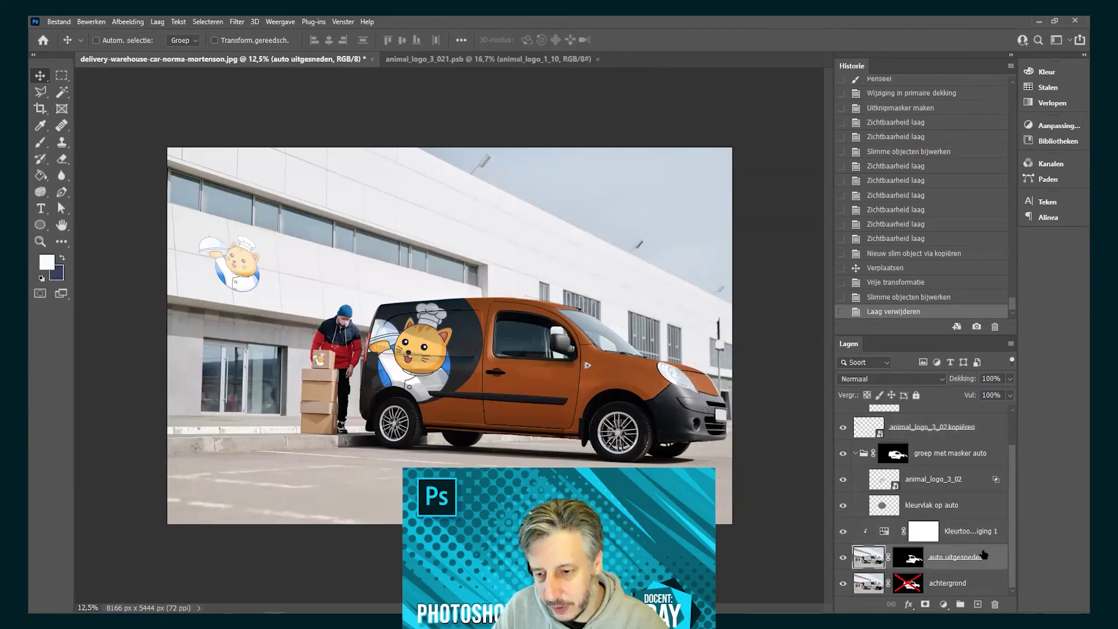
click(961, 579)
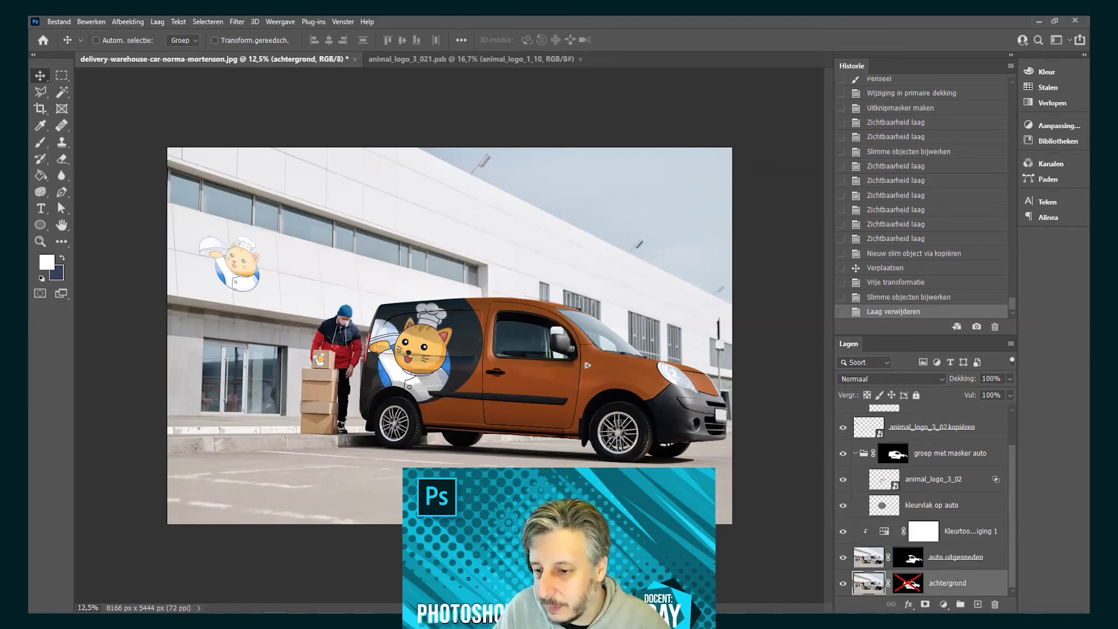
click(971, 526)
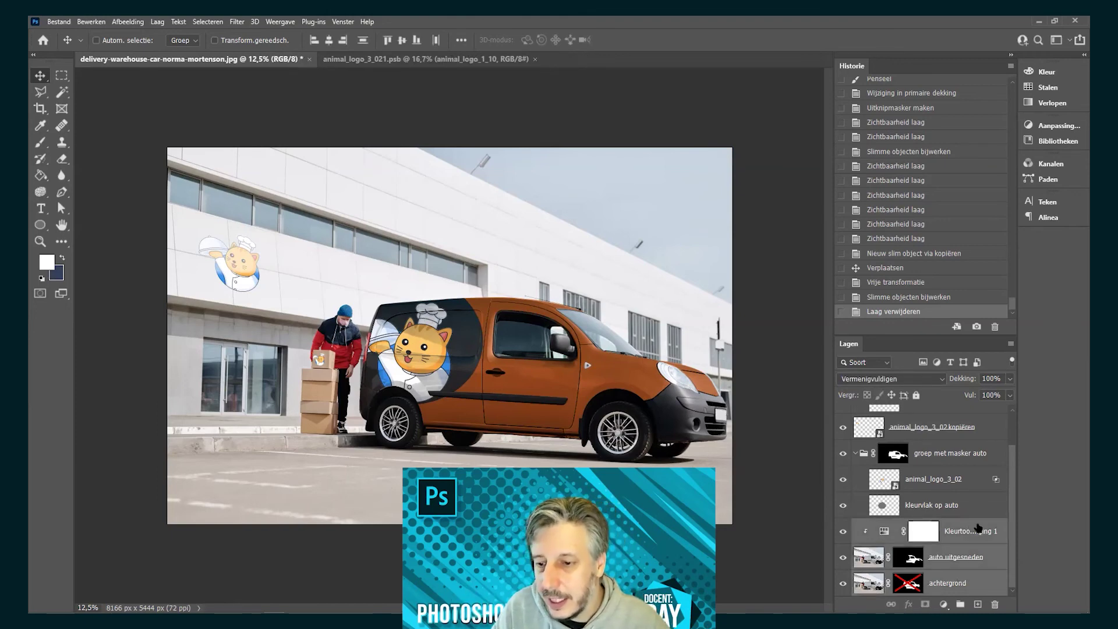
Step: Convert the three selected layers into one smart object, then open and close it to check
right_click(971, 529)
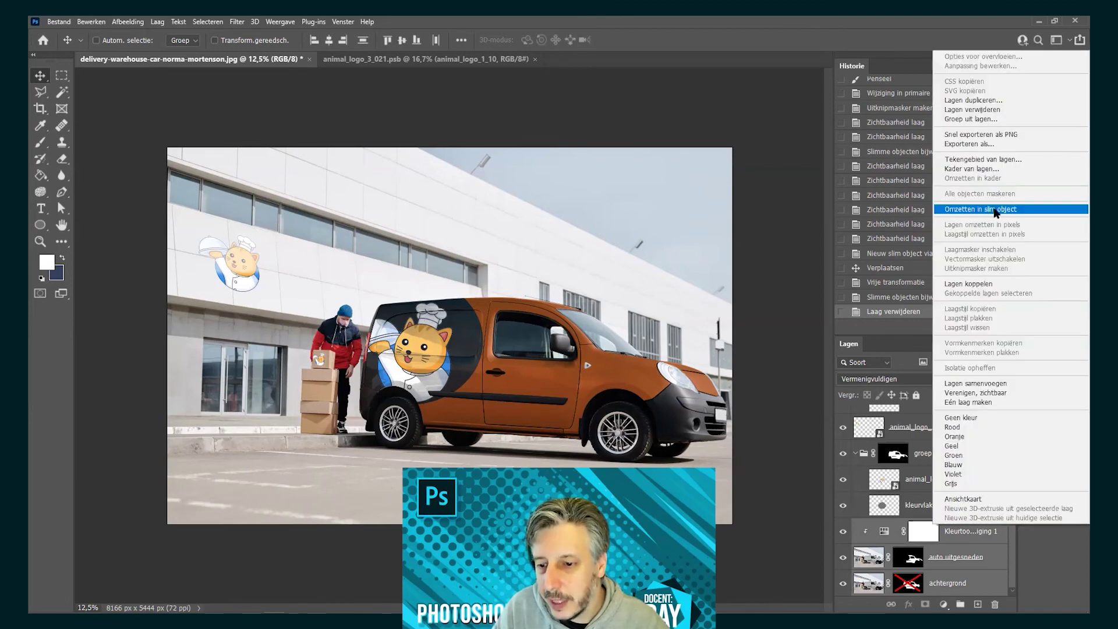
click(950, 211)
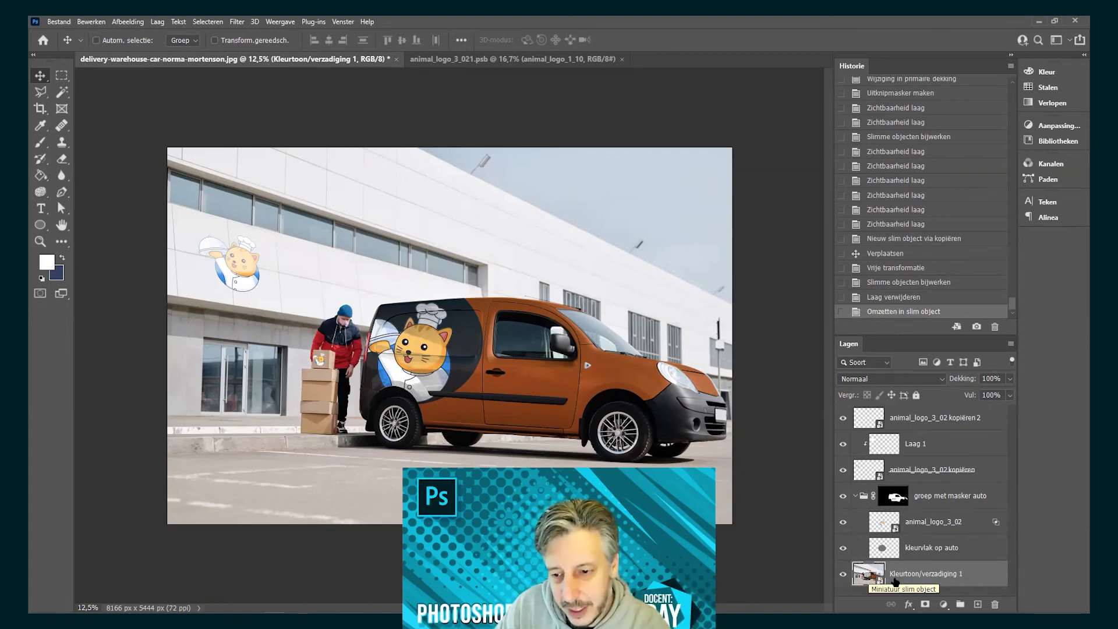
double_click(869, 573)
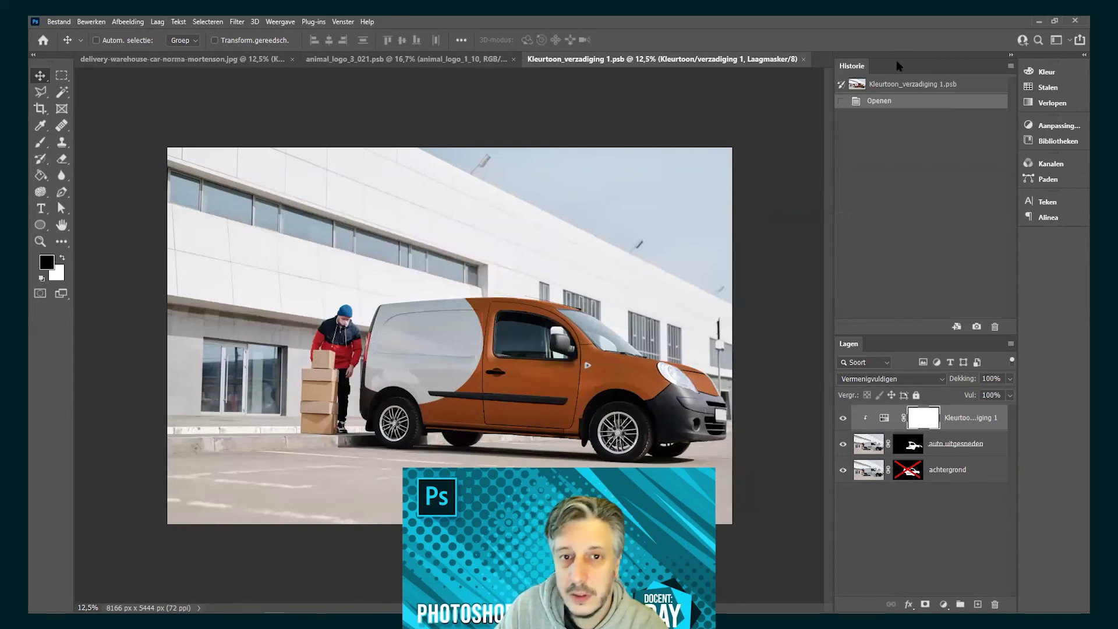
click(803, 58)
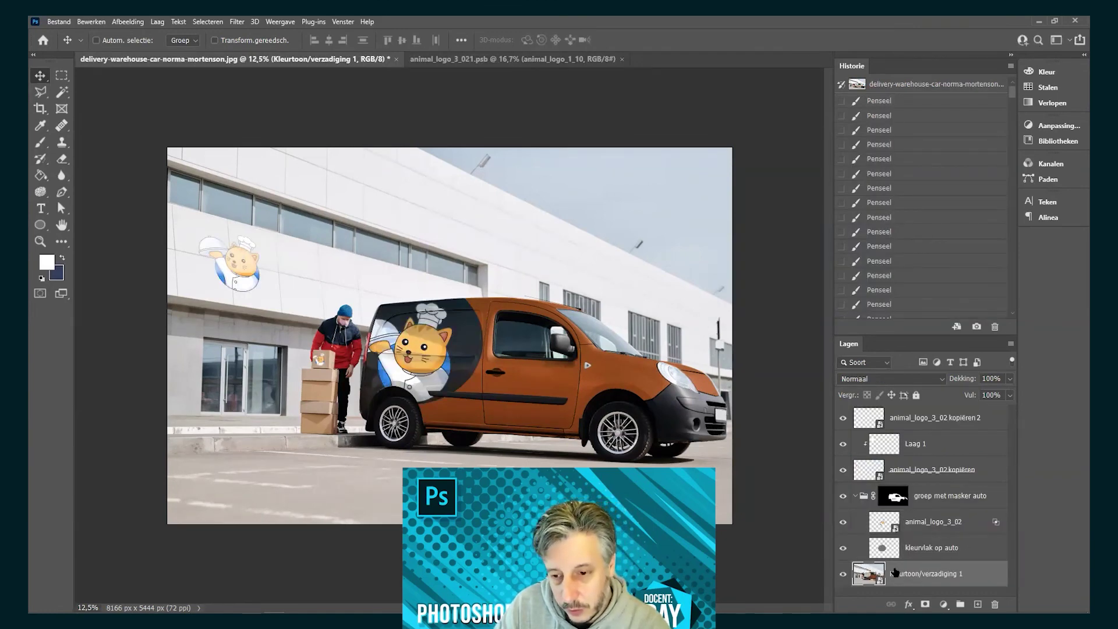
Step: Convert the Kleurtoon/verzadiging 1 smart object back into layers and expand the resulting group
right_click(907, 574)
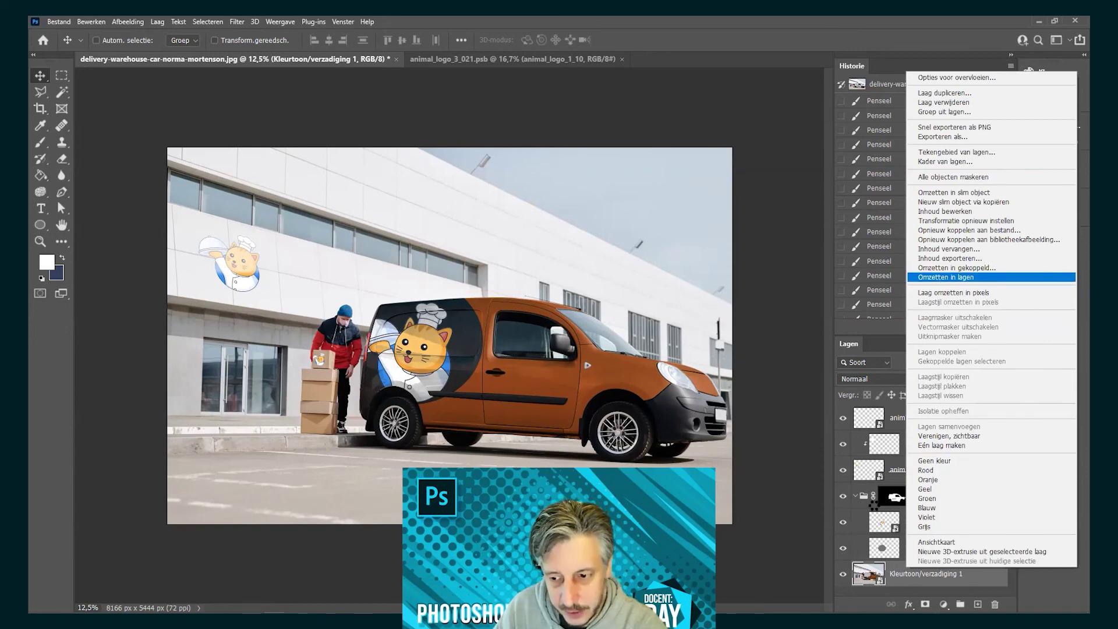
click(953, 278)
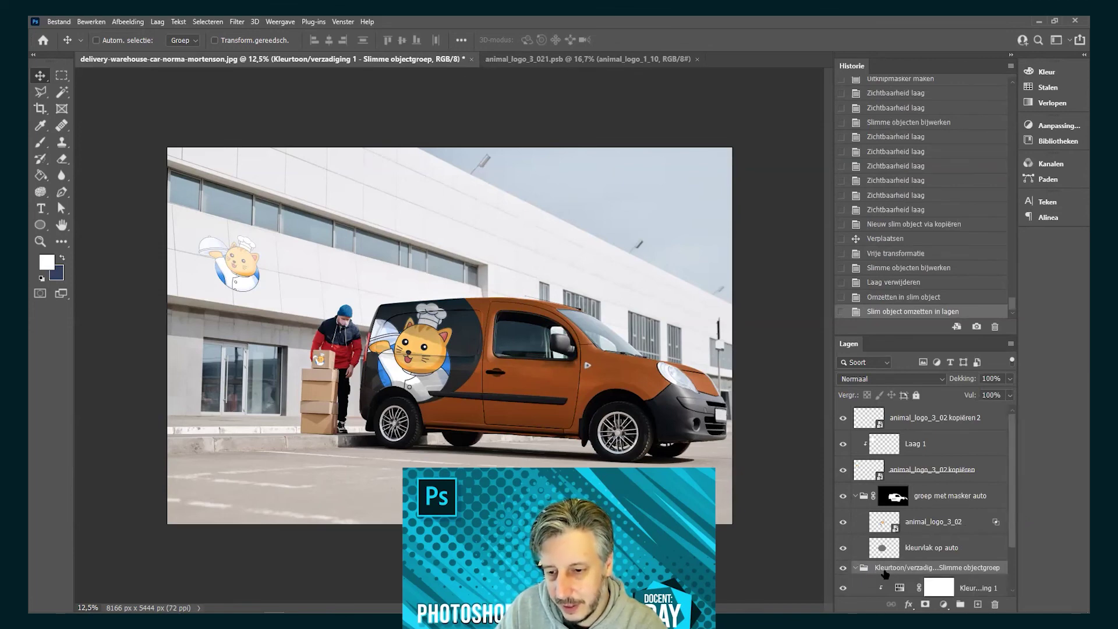
click(855, 567)
scroll(900, 522, down, 2)
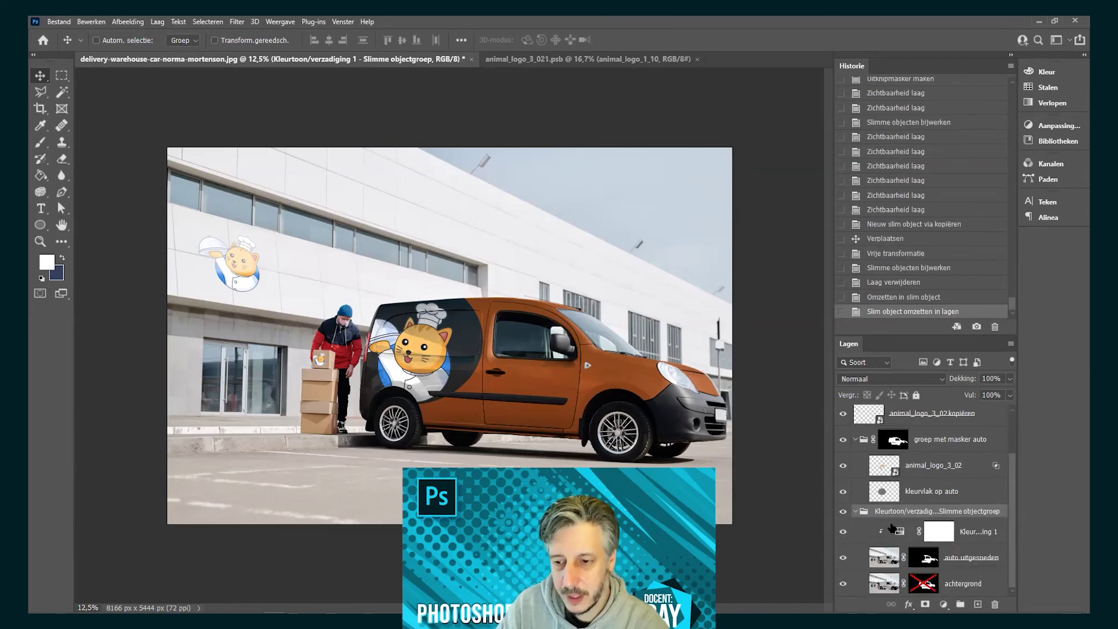